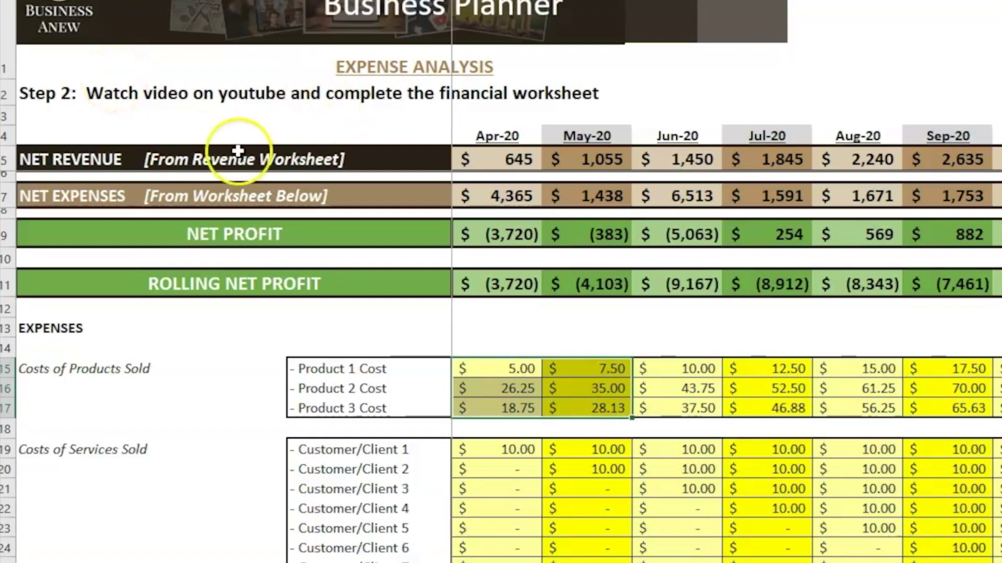
Examine the net revenue, net expenses, net profit and rolling net profit rows of the expense analysis
{"action": "left_click", "coordinate": [11, 159]}
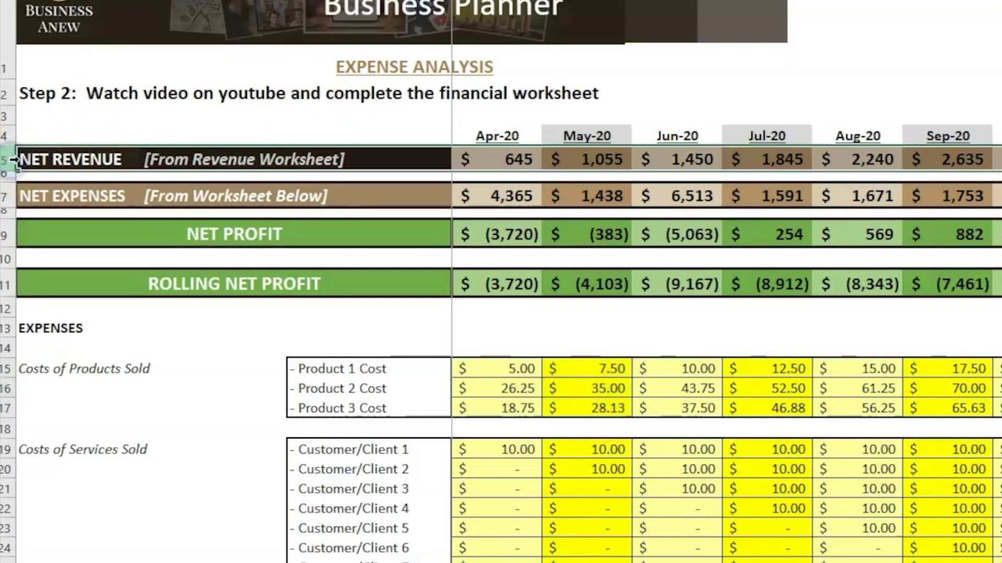
{"action": "left_click", "coordinate": [10, 196]}
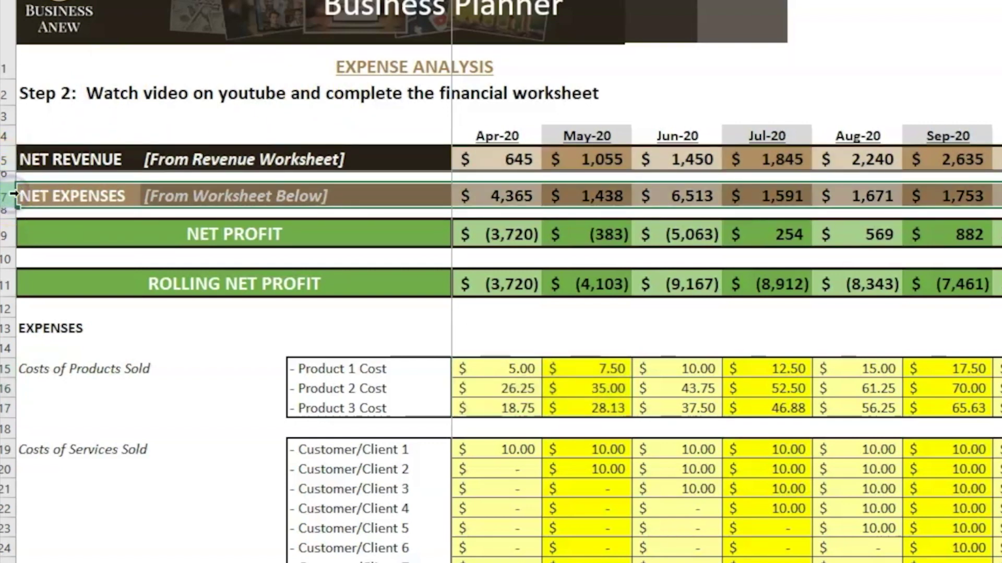
{"action": "left_click_drag", "start_coordinate": [590, 367], "coordinate": [999, 561]}
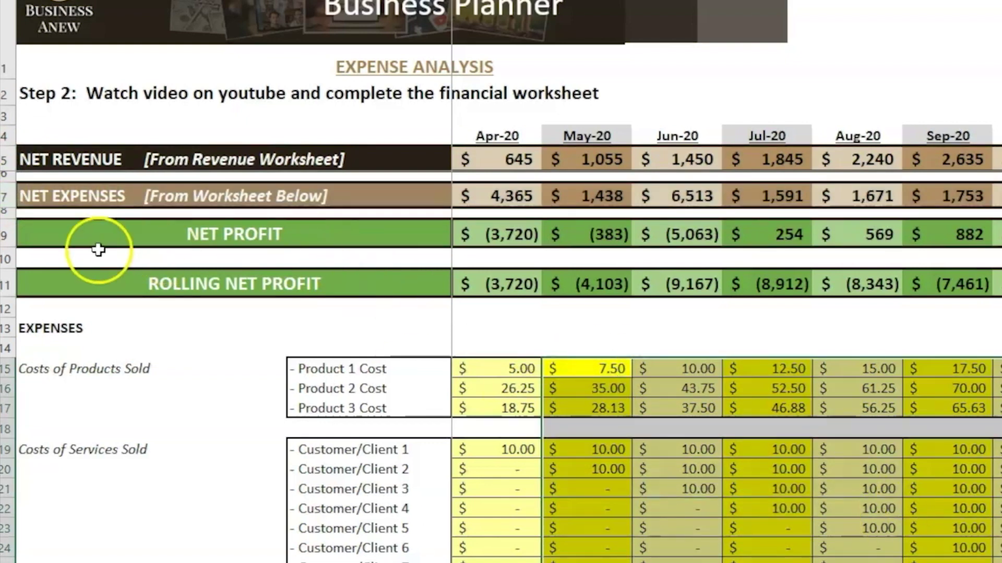
{"action": "left_click", "coordinate": [11, 228]}
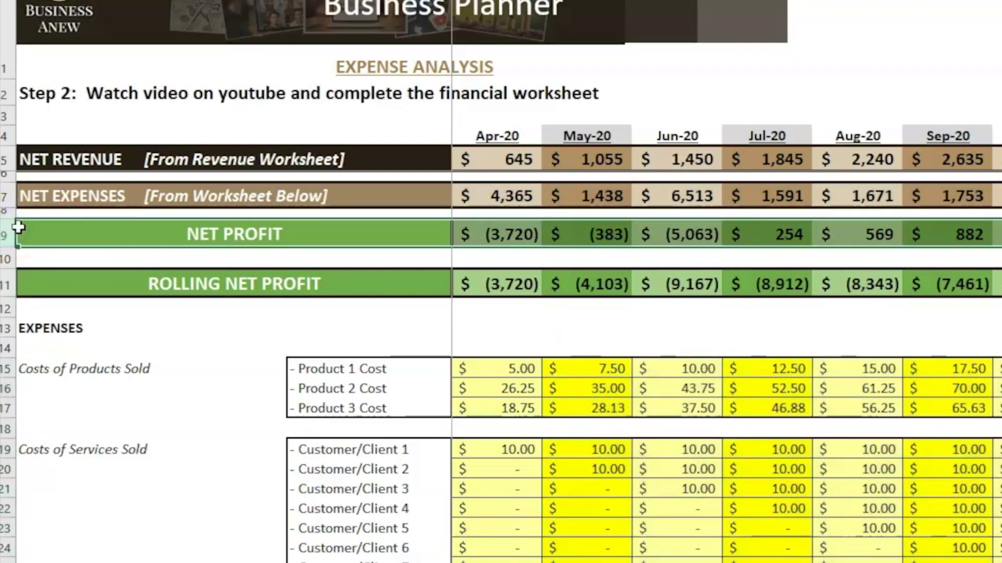
{"action": "left_click", "coordinate": [514, 234]}
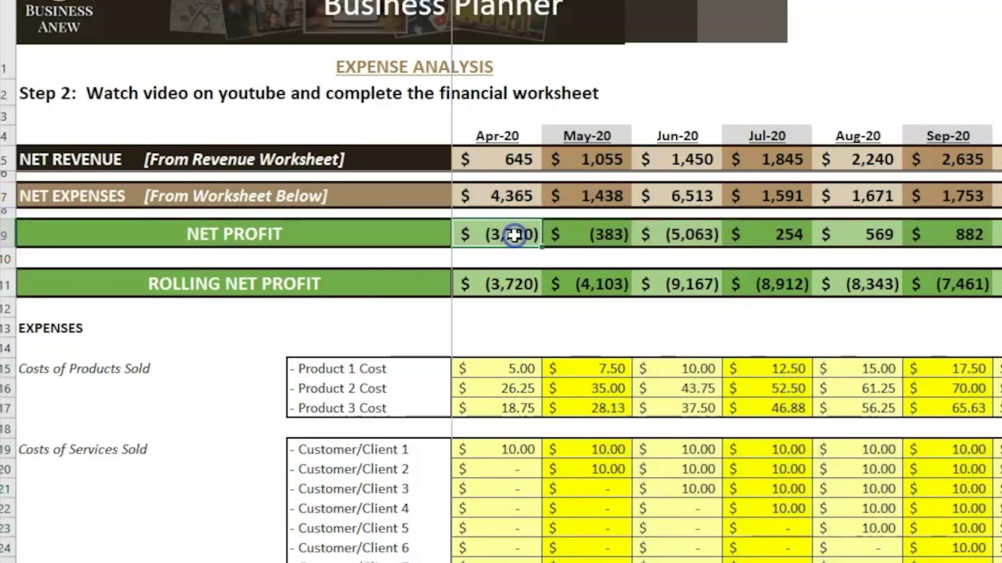
{"action": "left_click", "coordinate": [580, 234]}
{"action": "left_click", "coordinate": [689, 234]}
{"action": "left_click", "coordinate": [787, 237]}
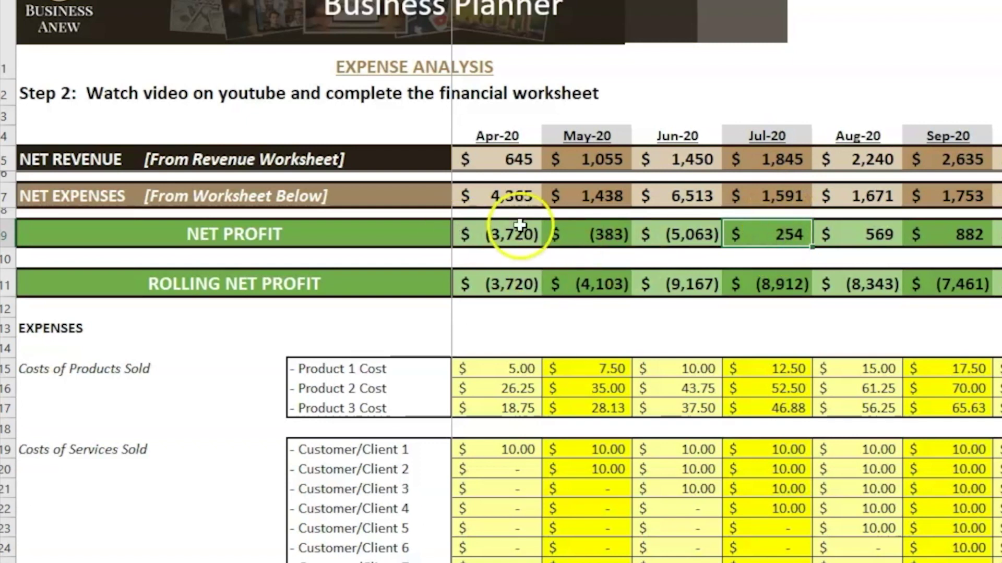
{"action": "left_click", "coordinate": [11, 283]}
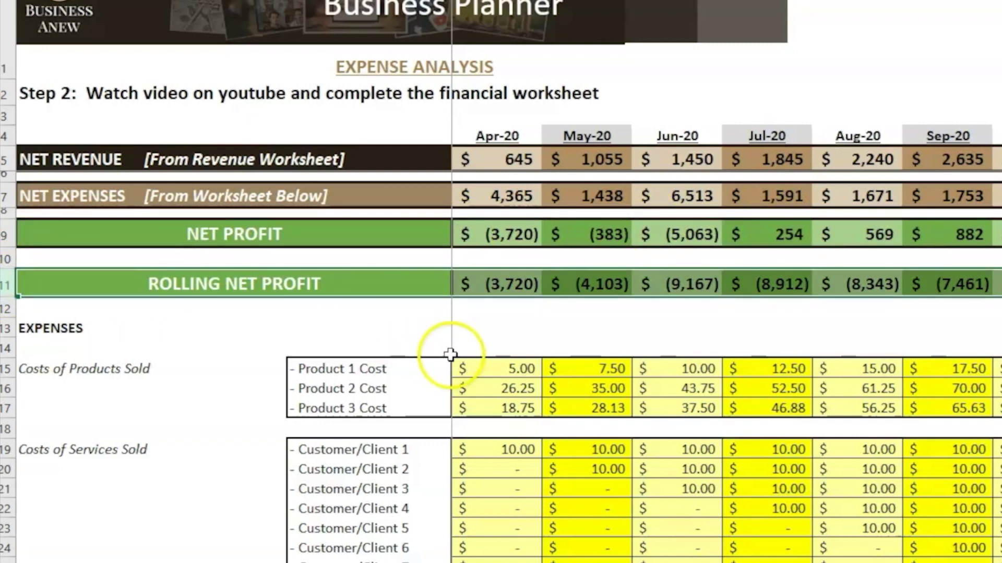
{"action": "left_click", "coordinate": [332, 339]}
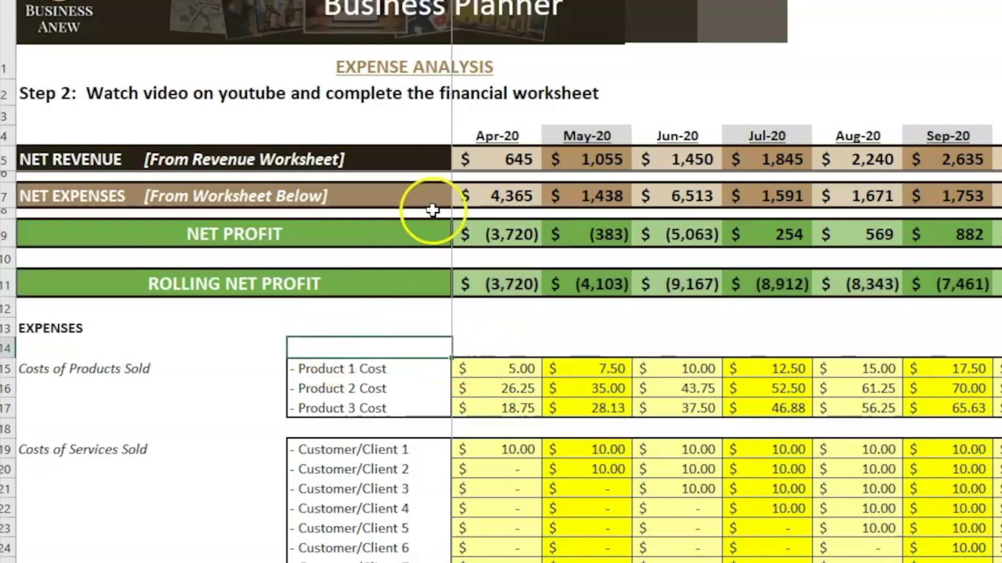
Trace the Apr-20 net profit back to net revenue on the revenue worksheet and the itemised costs under Expenses
{"action": "left_click", "coordinate": [522, 158]}
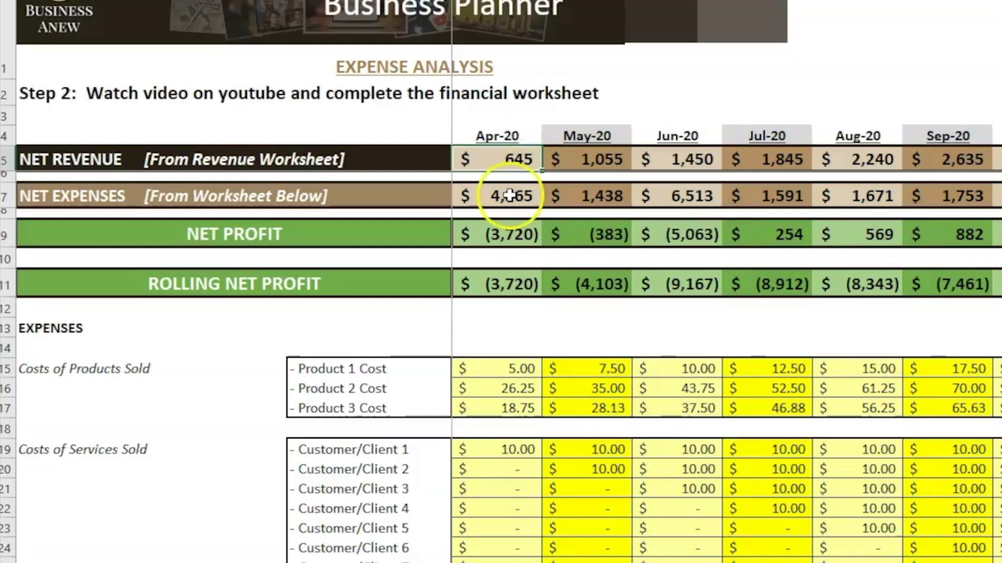
{"action": "key", "text": "ctrl+Page_Up"}
{"action": "scroll", "coordinate": [501, 386], "scroll_direction": "down", "scroll_amount": 8}
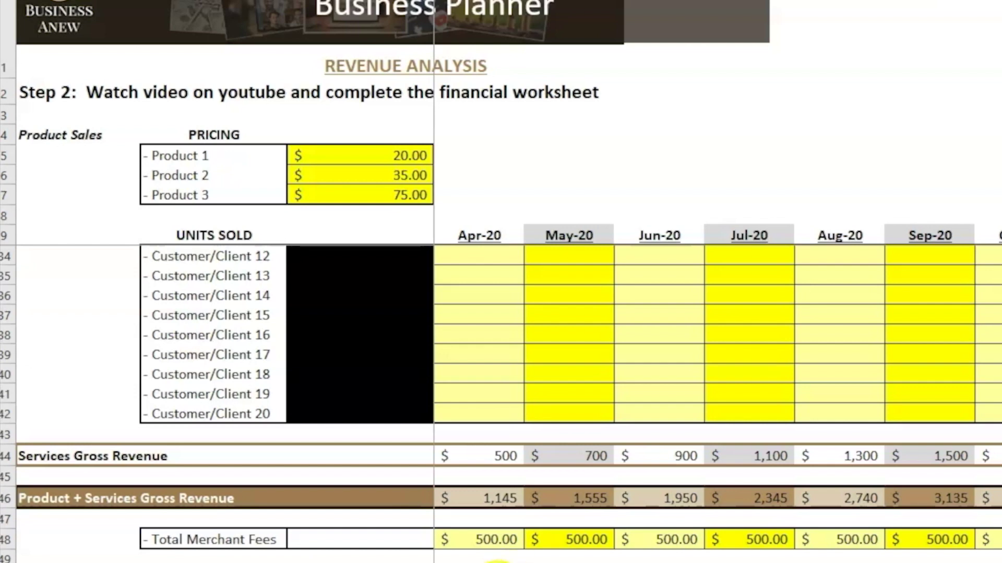
{"action": "key", "text": "ctrl+Page_Down"}
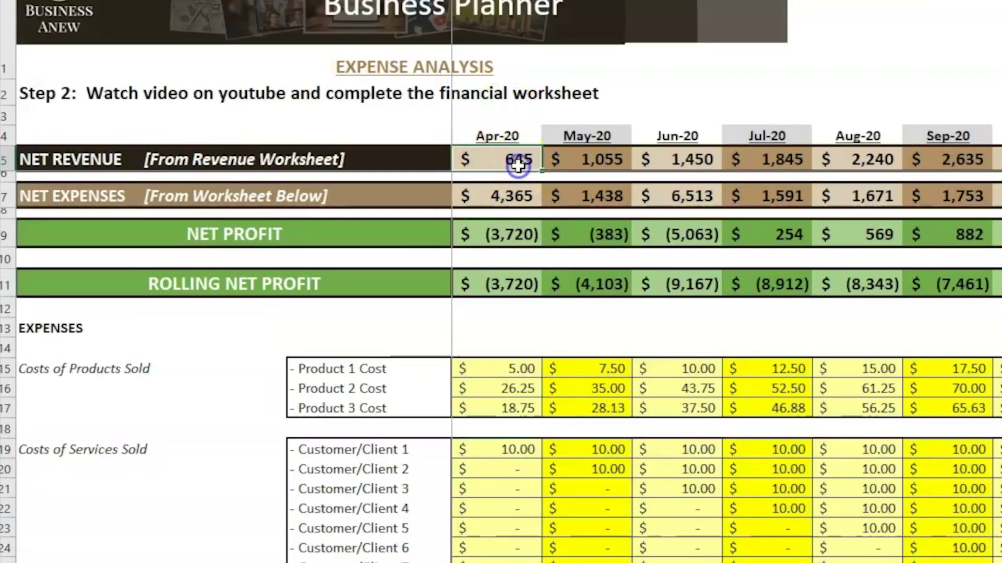
{"action": "left_click", "coordinate": [41, 198]}
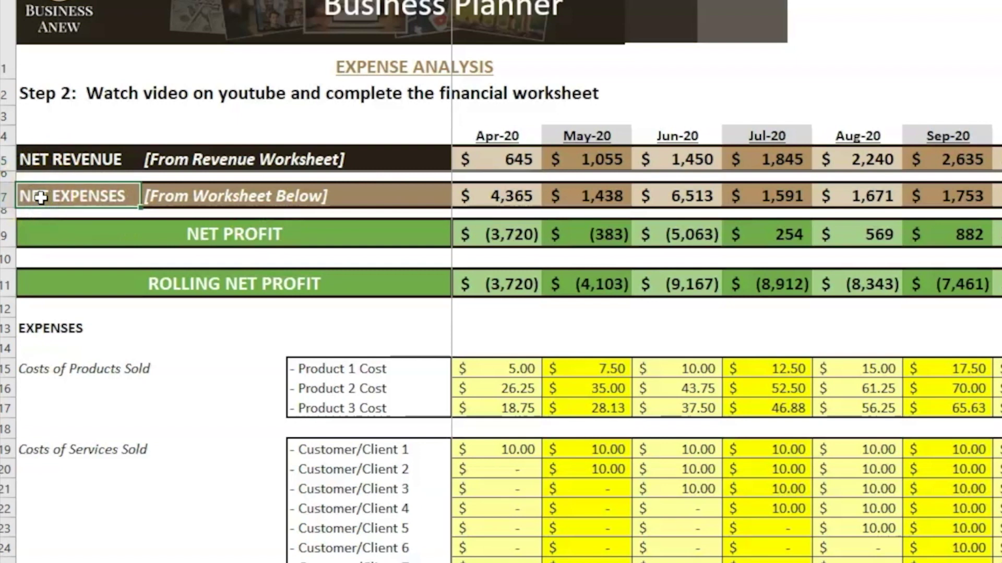
{"action": "left_click_drag", "start_coordinate": [517, 368], "coordinate": [496, 420]}
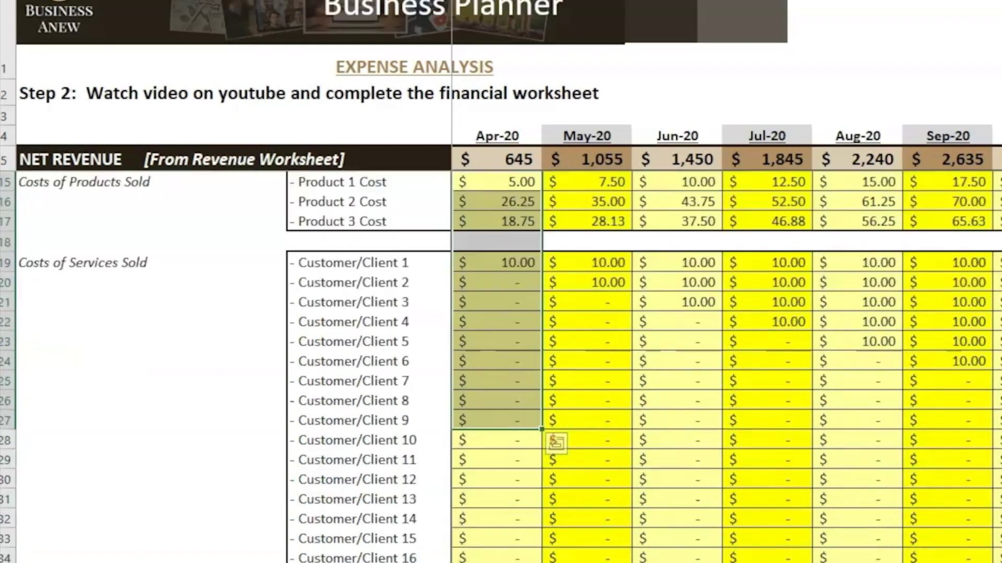
{"action": "scroll", "coordinate": [512, 448], "scroll_direction": "down", "scroll_amount": 3}
{"action": "scroll", "coordinate": [512, 448], "scroll_direction": "up", "scroll_amount": 6}
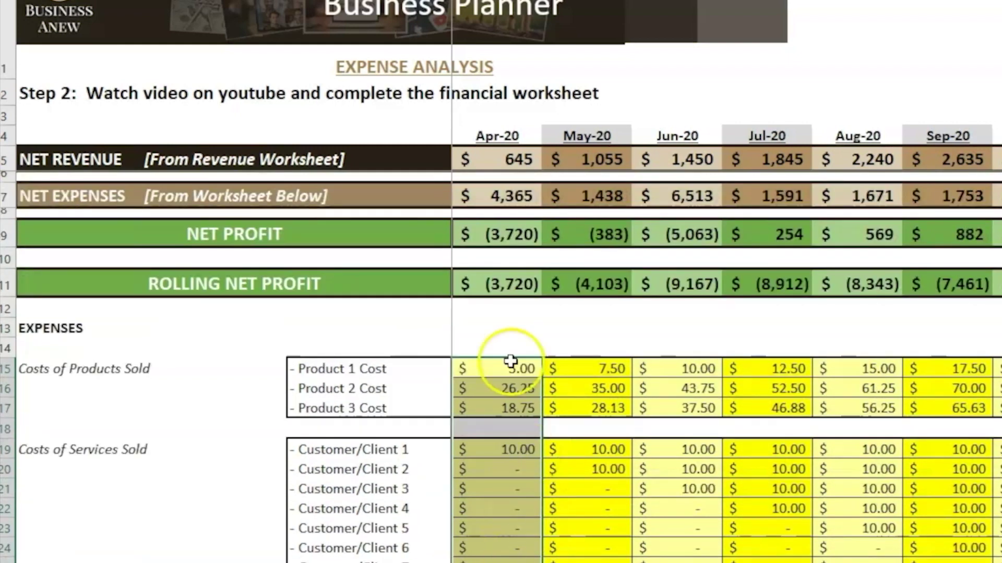
{"action": "left_click", "coordinate": [503, 190]}
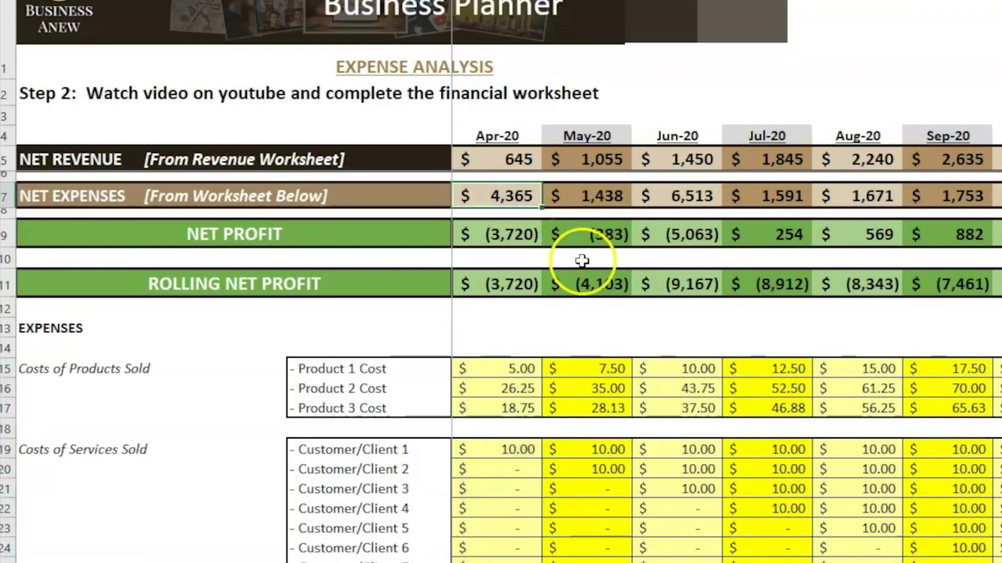
{"action": "left_click", "coordinate": [501, 230]}
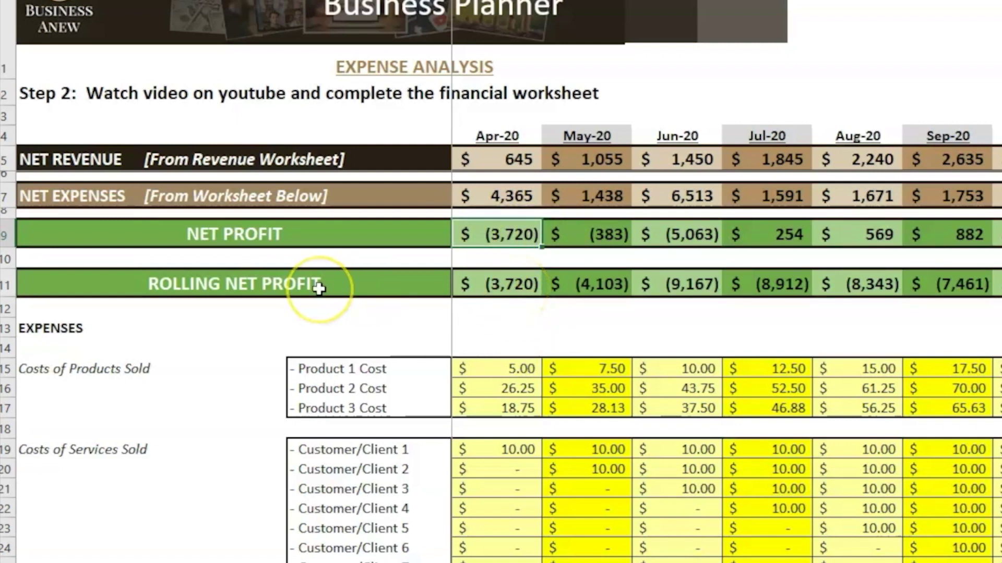
Compare the May-20 net profit with the rolling net profit and try a yellow fill on the May-20 rolling figure
{"action": "left_click", "coordinate": [245, 284]}
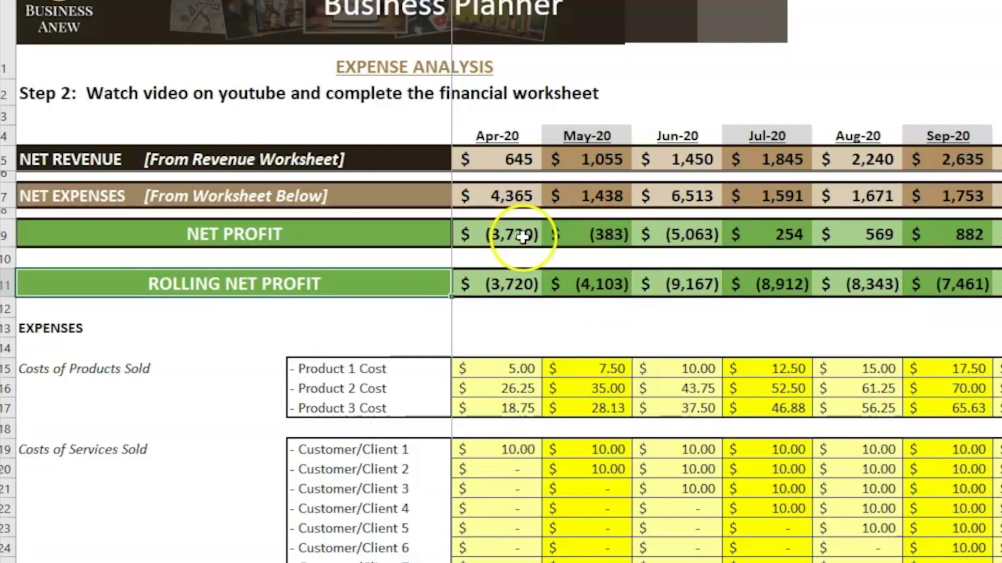
{"action": "left_click", "coordinate": [599, 240]}
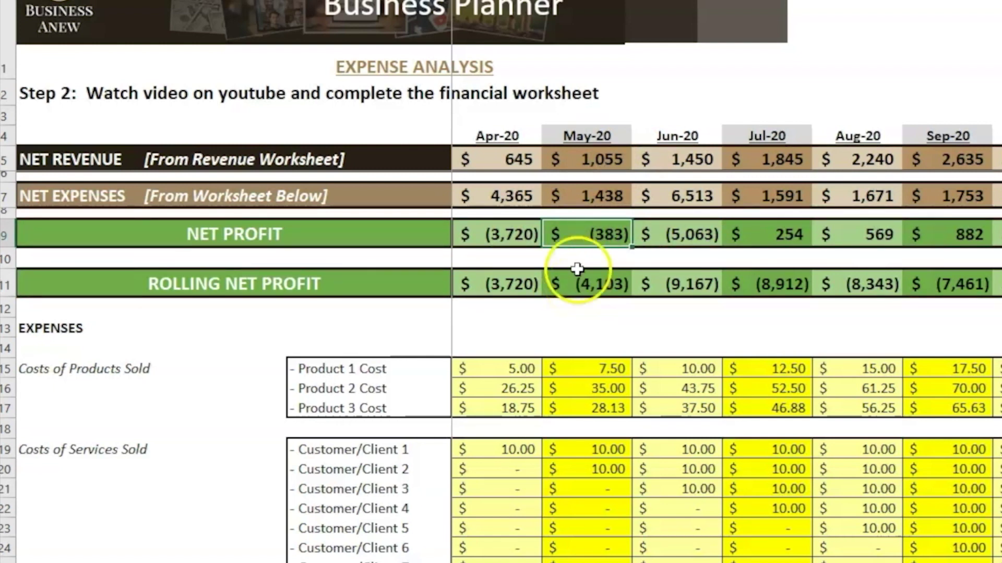
{"action": "left_click", "coordinate": [605, 288]}
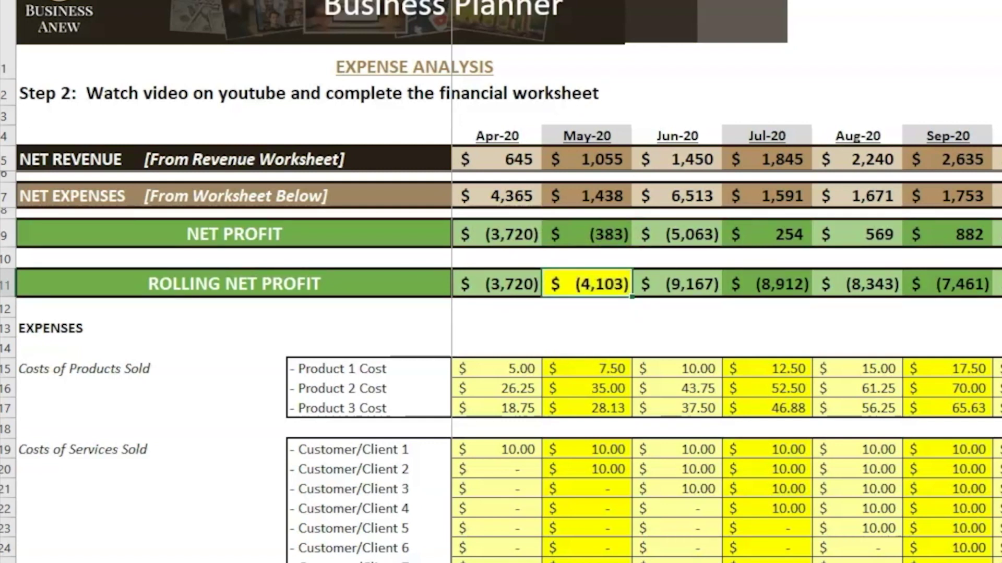
Colour the Jun-20 rolling net profit figure red and look over the rolling figures from Jul-20 onward
{"action": "left_click", "coordinate": [699, 285]}
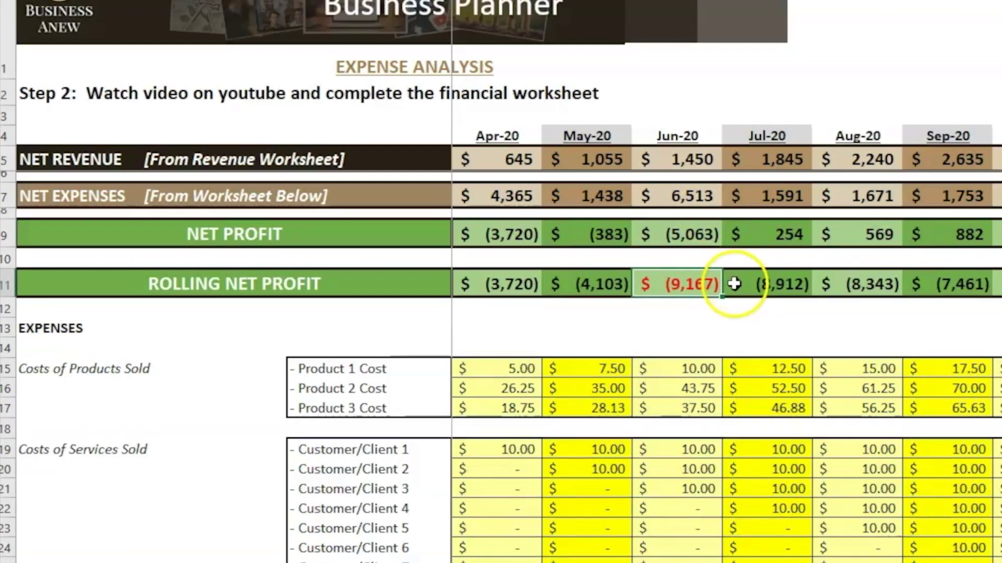
{"action": "left_click_drag", "start_coordinate": [734, 283], "coordinate": [960, 283]}
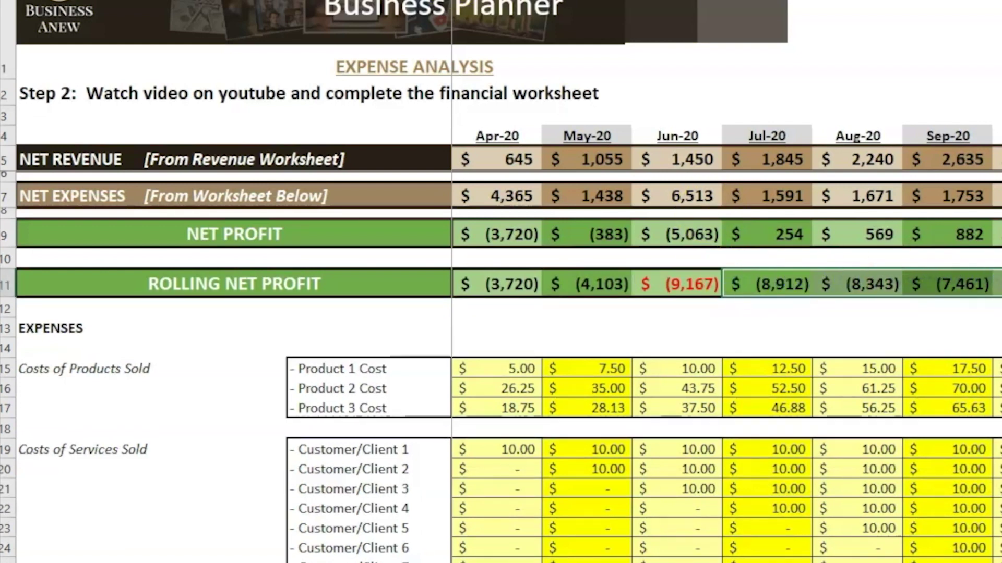
Compare the Jun-20 rolling net profit with the Largest Cash Drawdown on the Summary sheet and review the early expense entries
{"action": "left_click", "coordinate": [700, 284]}
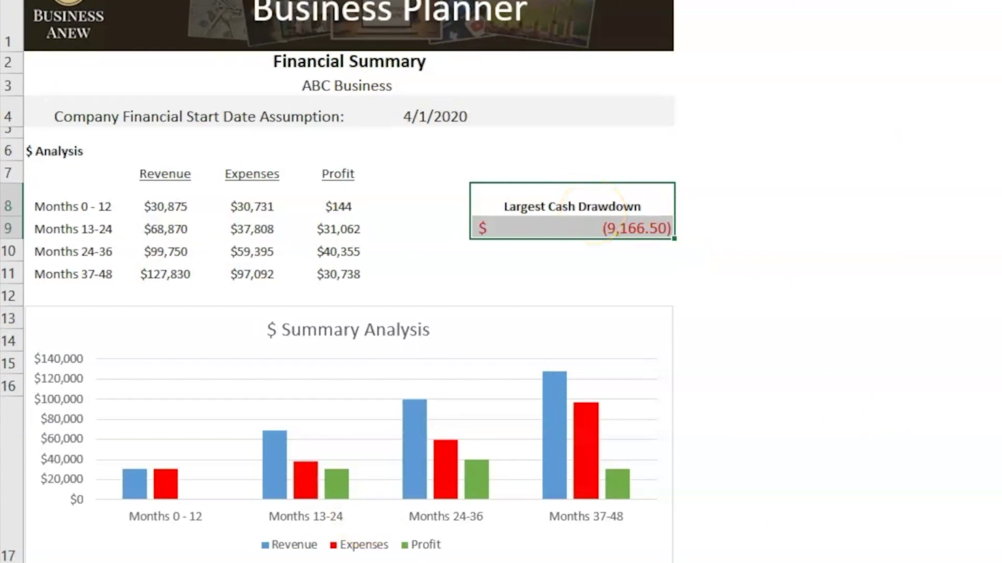
{"action": "left_click", "coordinate": [595, 202]}
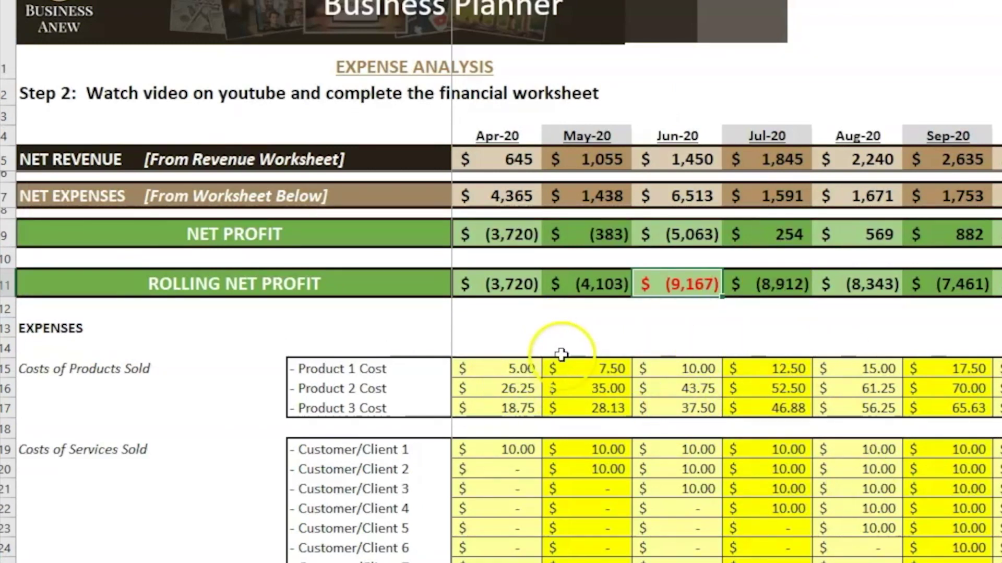
{"action": "left_click_drag", "start_coordinate": [501, 368], "coordinate": [604, 469]}
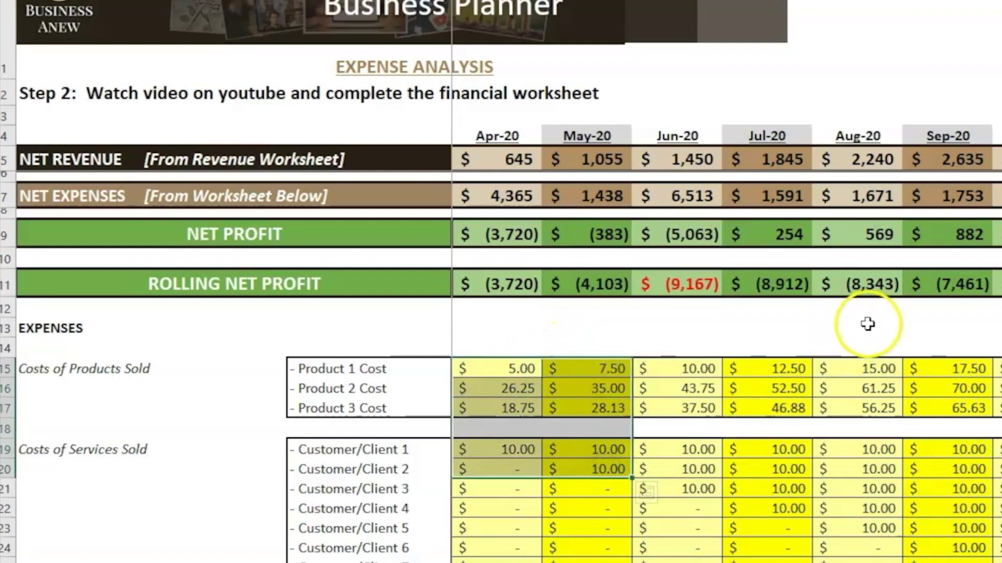
{"action": "left_click", "coordinate": [679, 293]}
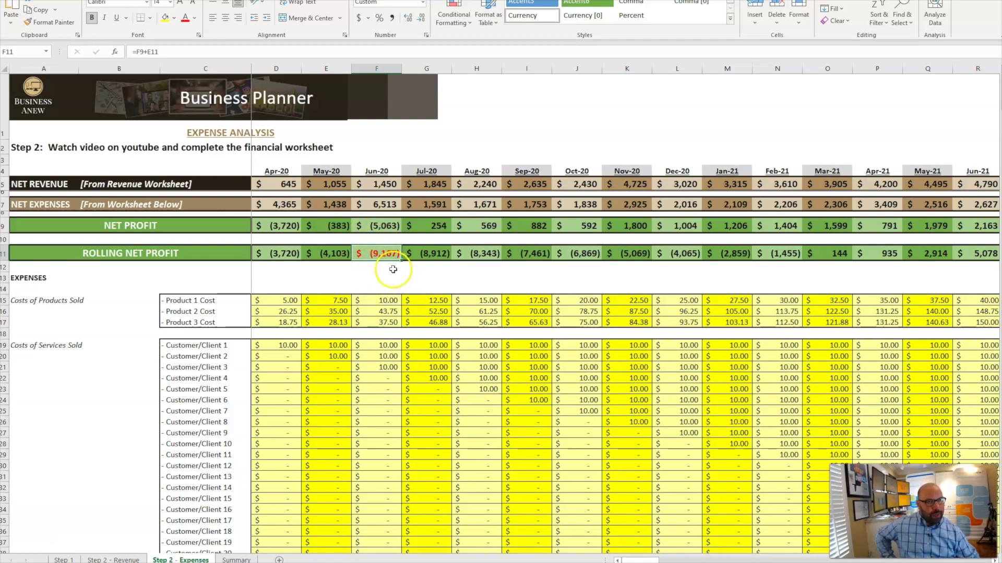
Review the net revenue and net expenses headings, and remove the red font colour from the Jun-20 rolling net profit
{"action": "left_click", "coordinate": [40, 186]}
{"action": "left_click", "coordinate": [43, 205]}
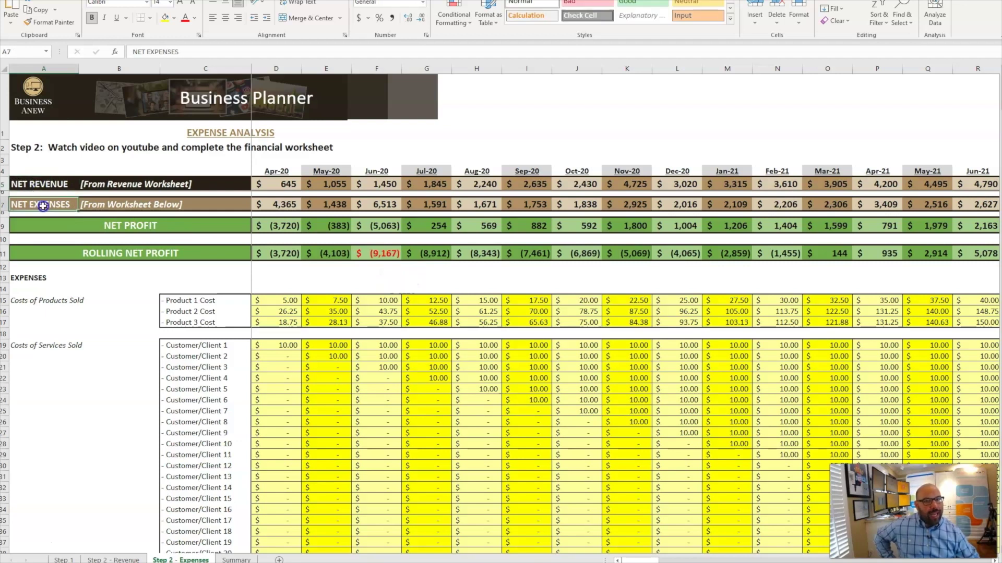
{"action": "left_click", "coordinate": [377, 253]}
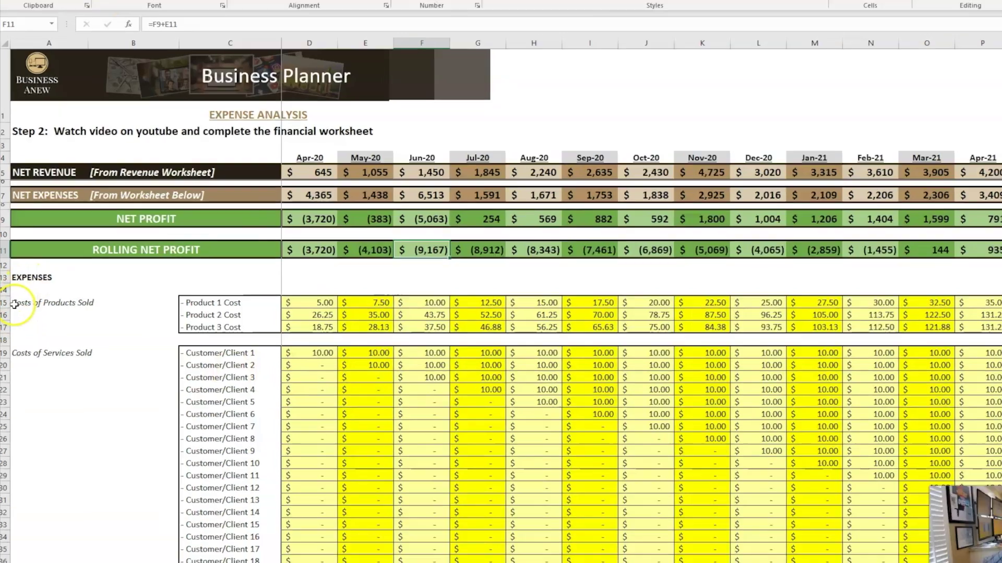
Compare the three product cost lines under Costs of Products Sold with the product prices on the revenue worksheet
{"action": "left_click", "coordinate": [65, 301]}
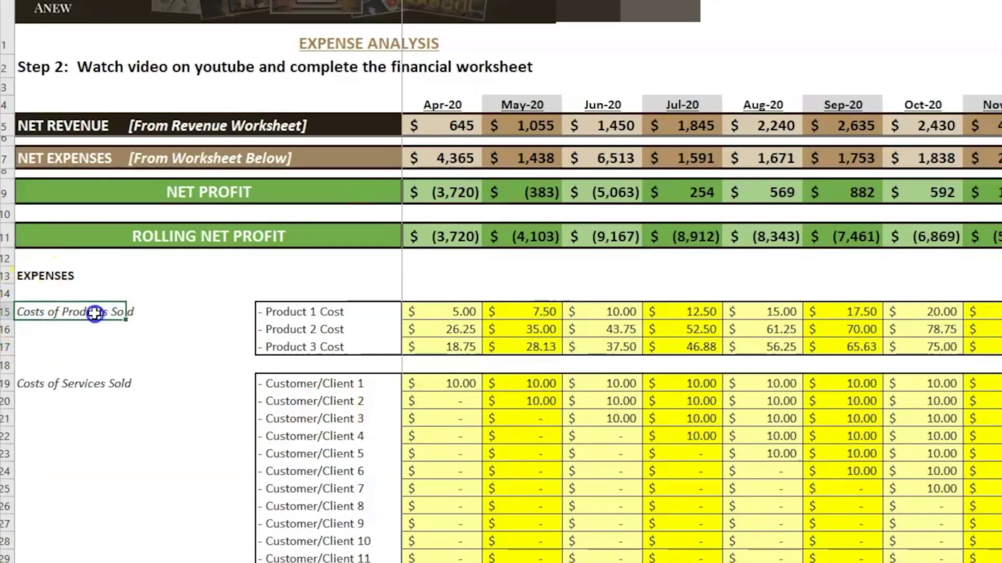
{"action": "left_click_drag", "start_coordinate": [257, 313], "coordinate": [291, 340]}
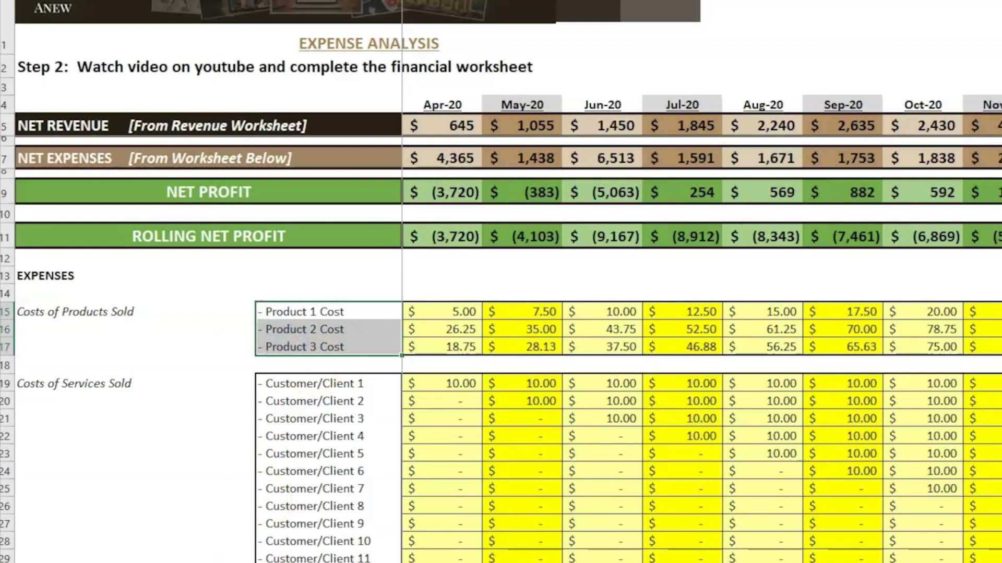
{"action": "key", "text": "ctrl+Page_Up"}
{"action": "left_click_drag", "start_coordinate": [313, 123], "coordinate": [319, 154]}
{"action": "left_click", "coordinate": [329, 123]}
{"action": "left_click", "coordinate": [342, 142]}
{"action": "left_click", "coordinate": [338, 159]}
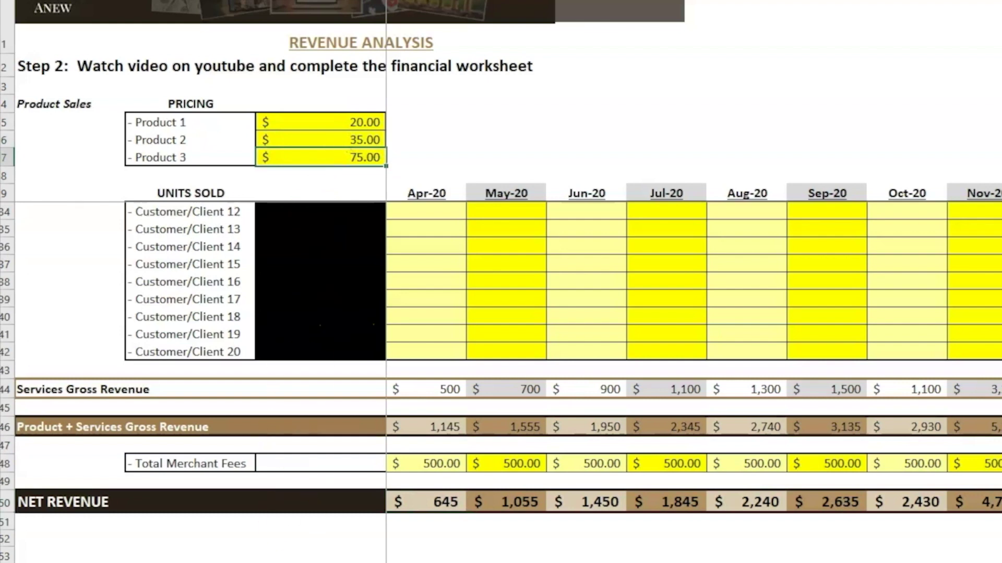
{"action": "key", "text": "ctrl+Page_Down"}
Review the Apr-20 costs of the three products and colour the Jun-20 rolling net profit figure red
{"action": "left_click_drag", "start_coordinate": [461, 314], "coordinate": [450, 348]}
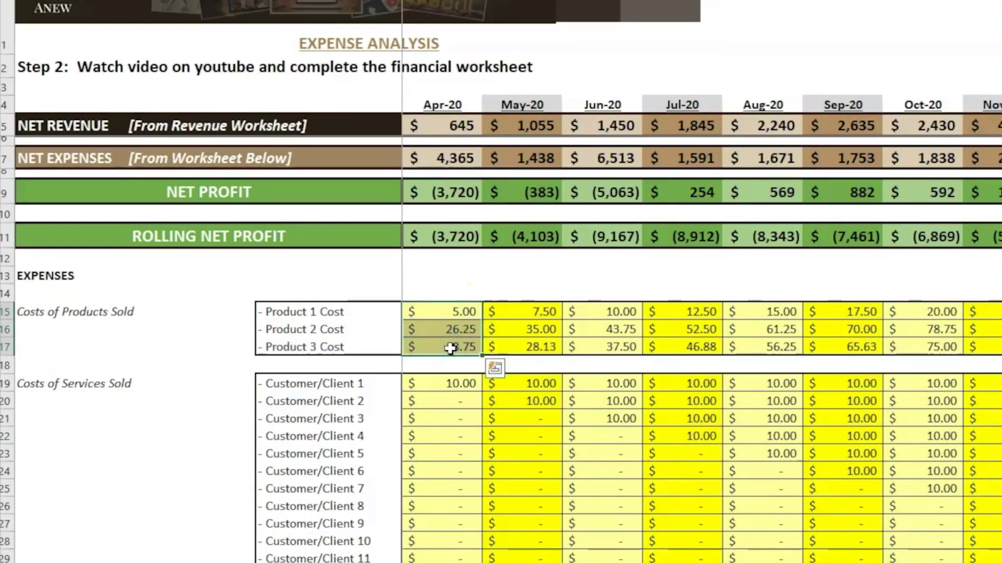
{"action": "left_click", "coordinate": [457, 311]}
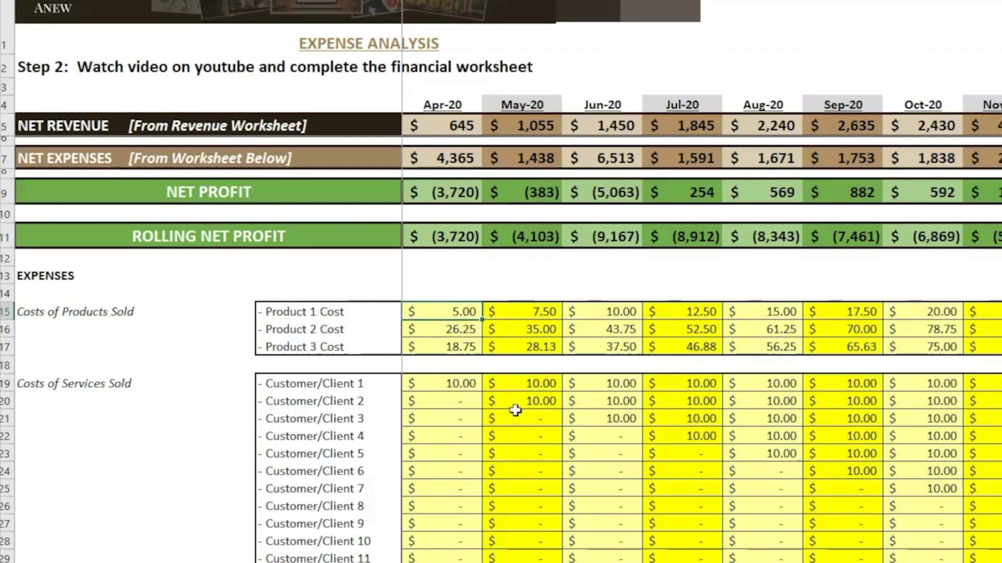
{"action": "left_click", "coordinate": [601, 235]}
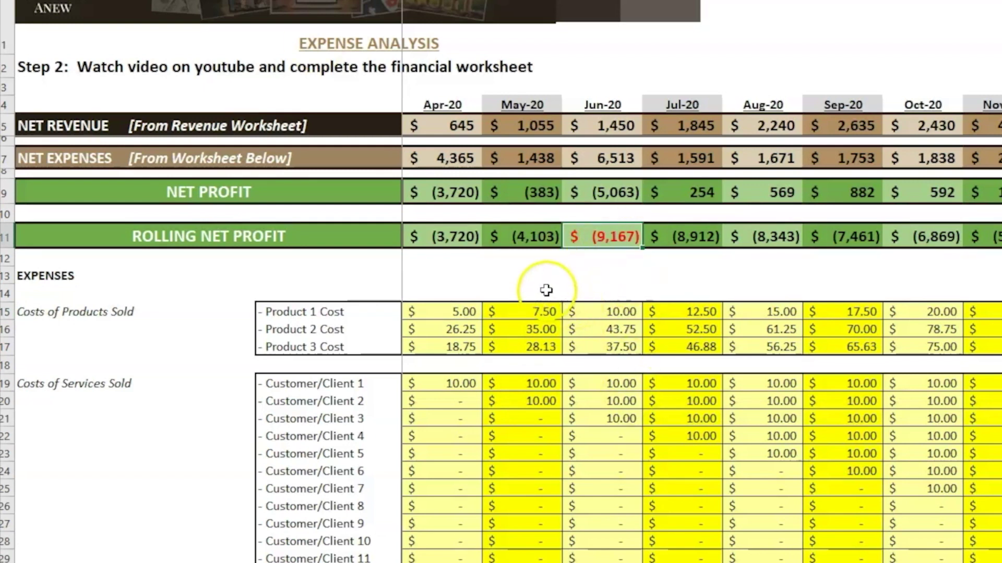
Open the revenue worksheet and select the Apr-20 units sold for Product 1
{"action": "left_click", "coordinate": [261, 562]}
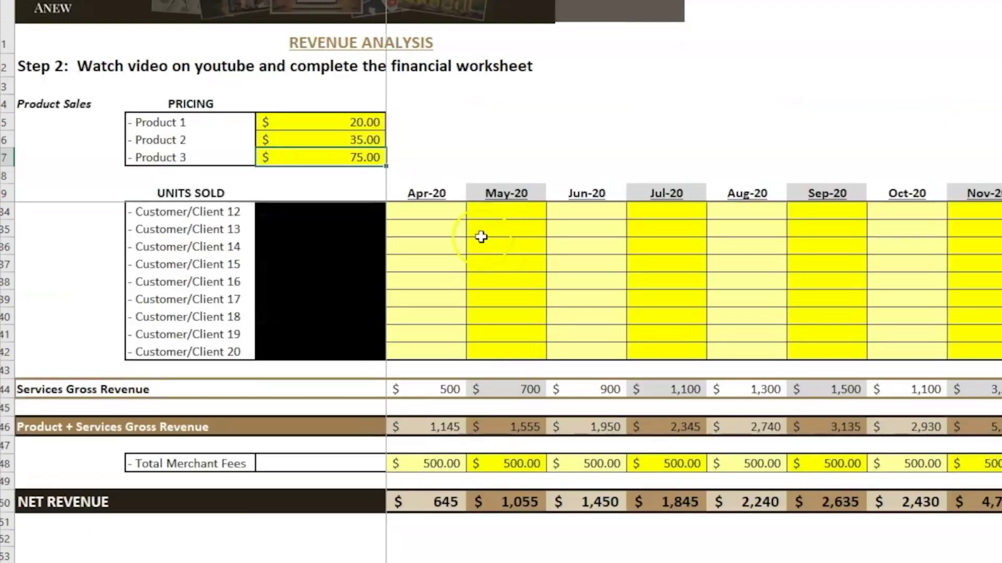
{"action": "scroll", "coordinate": [475, 420], "scroll_direction": "up", "scroll_amount": 8}
{"action": "left_click", "coordinate": [432, 211]}
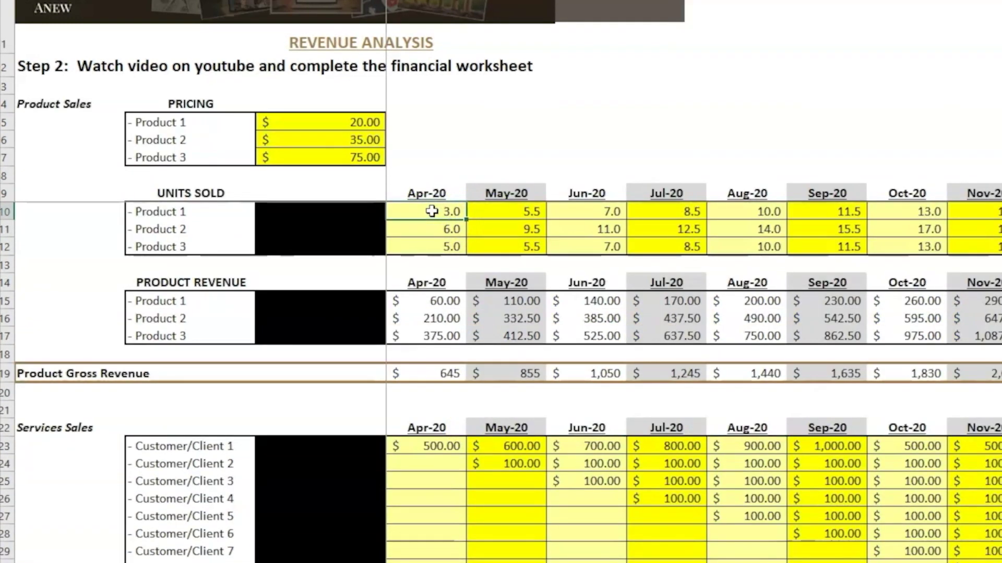
Return to the expense worksheet, set the Apr-20 Product 1 cost to 7500 and check the Jun-20 rolling net profit
{"action": "key", "text": "ctrl+Page_Down"}
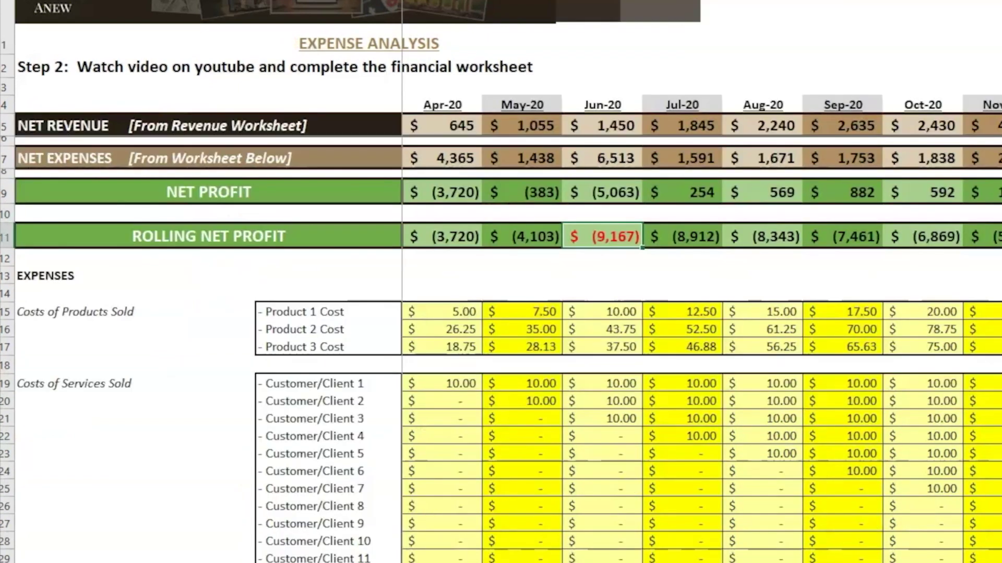
{"action": "left_click", "coordinate": [444, 312]}
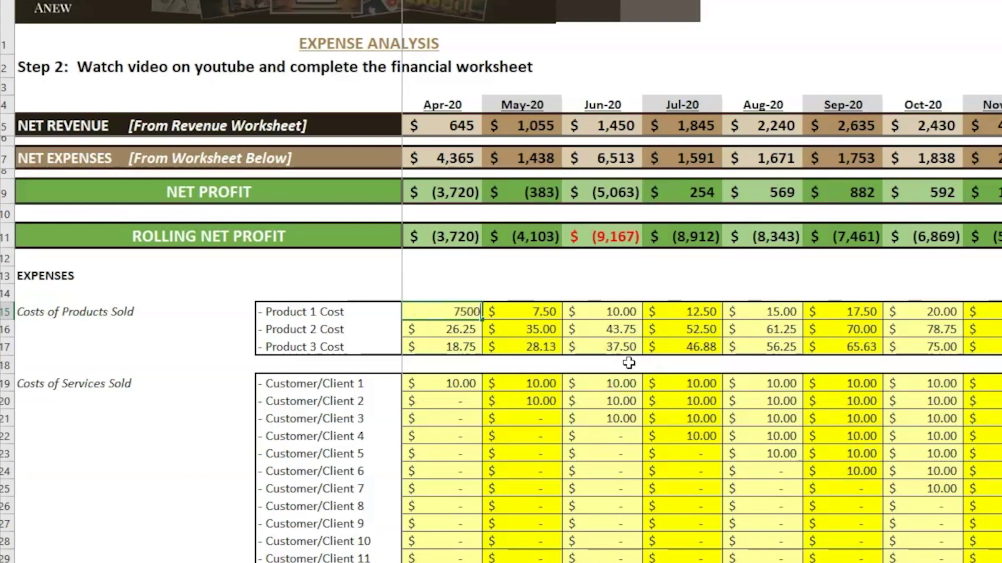
{"action": "key", "text": "Return"}
{"action": "left_click", "coordinate": [626, 243]}
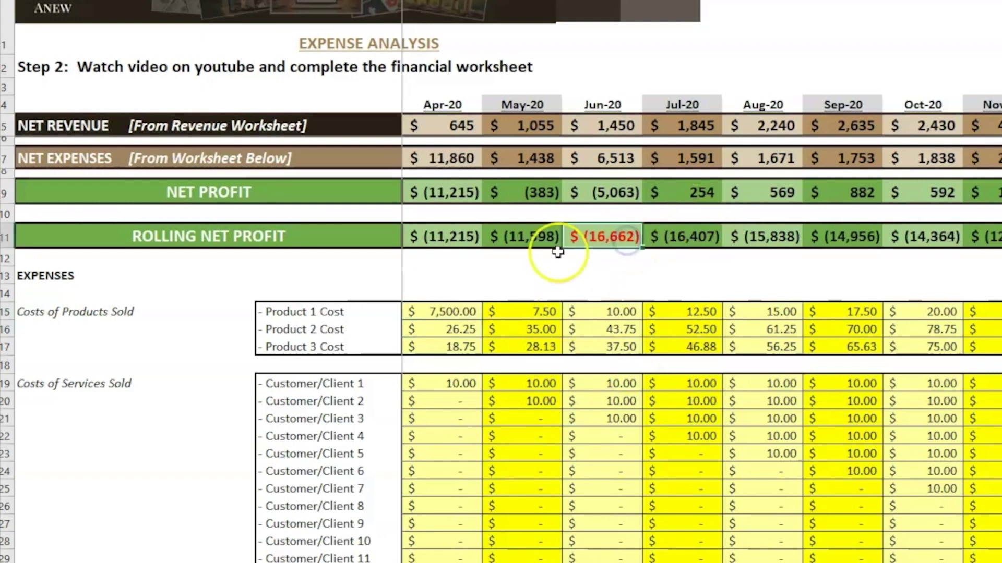
Compare the Apr-20 Product 1 cost with the Jun-20 rolling net profit, and undo the cost change
{"action": "left_click", "coordinate": [450, 313]}
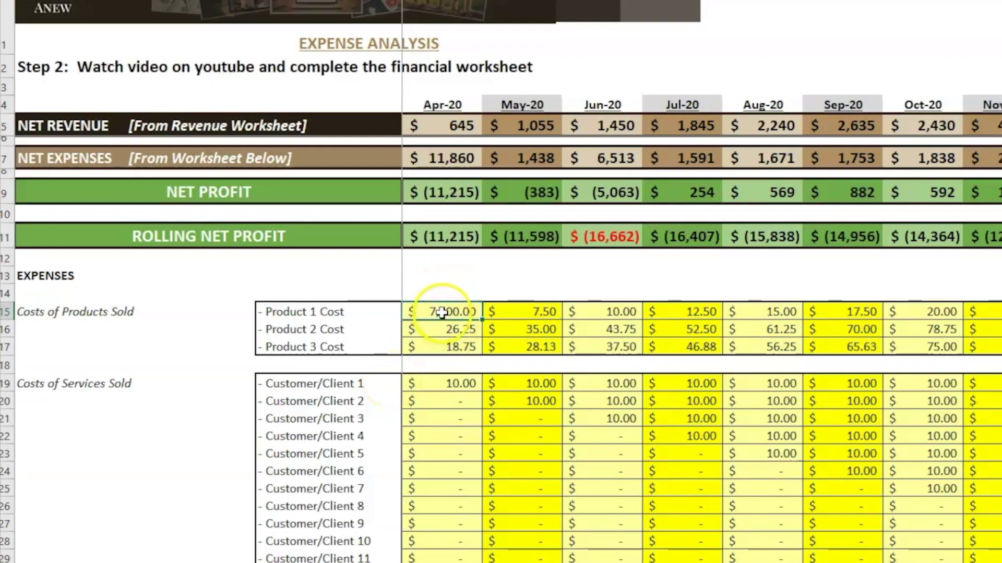
{"action": "left_click", "coordinate": [620, 240]}
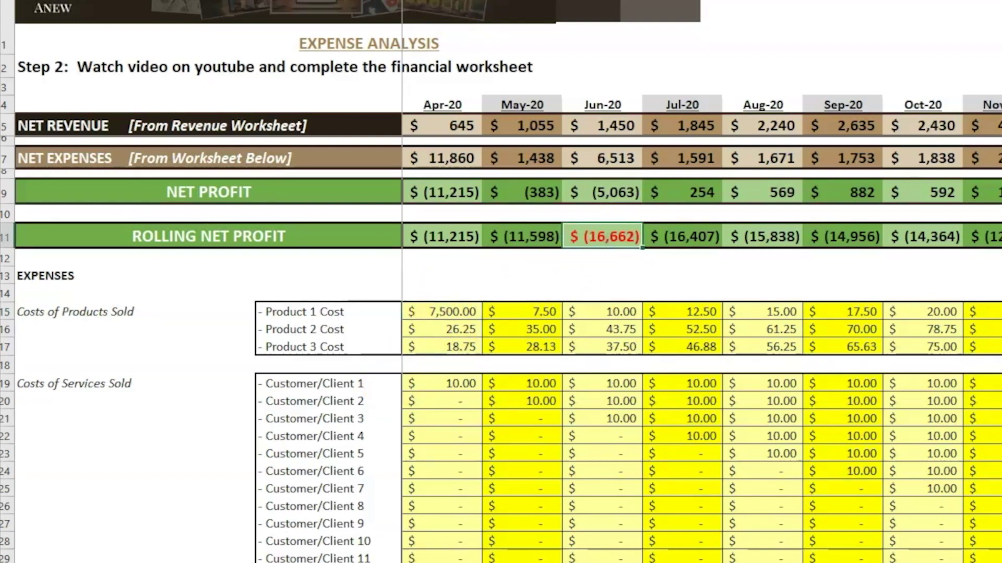
{"action": "key", "text": "ctrl+z"}
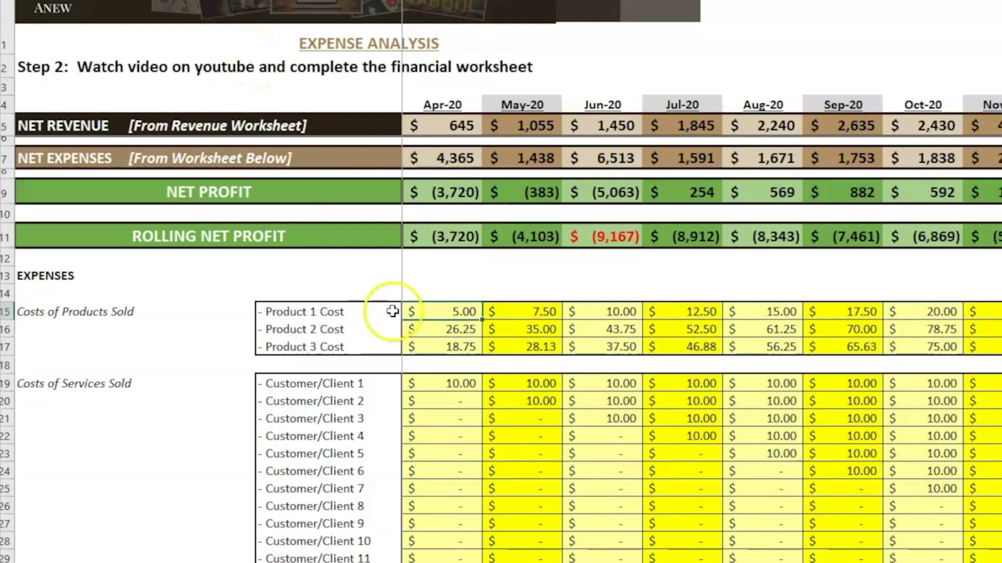
Review the Apr-20 costs of Products 1 and 2, the Apr-20 to Jul-20 columns and the Jun-20 rolling net profit
{"action": "left_click", "coordinate": [446, 309]}
{"action": "left_click_drag", "start_coordinate": [446, 309], "coordinate": [442, 327]}
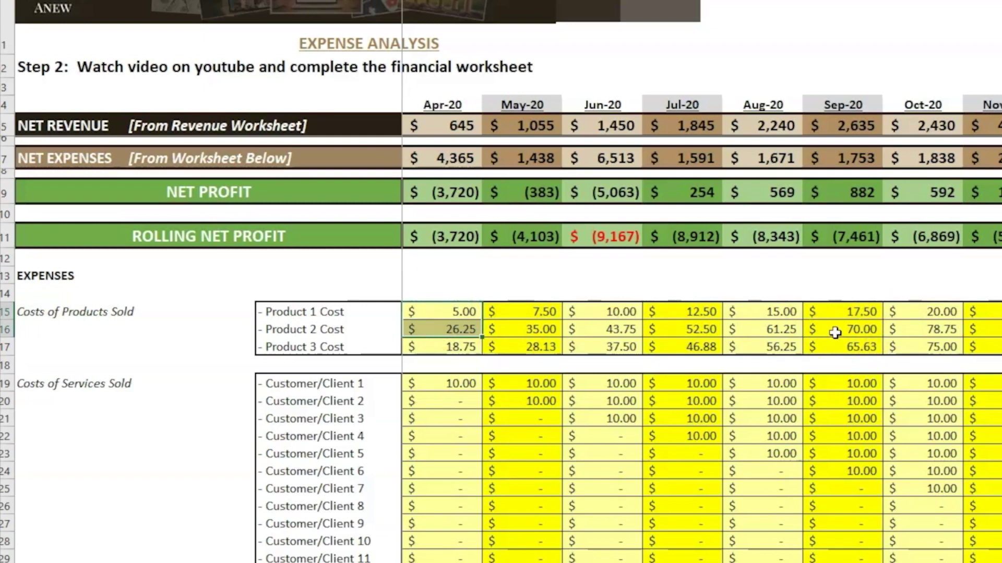
{"action": "left_click_drag", "start_coordinate": [442, 1], "coordinate": [682, 1]}
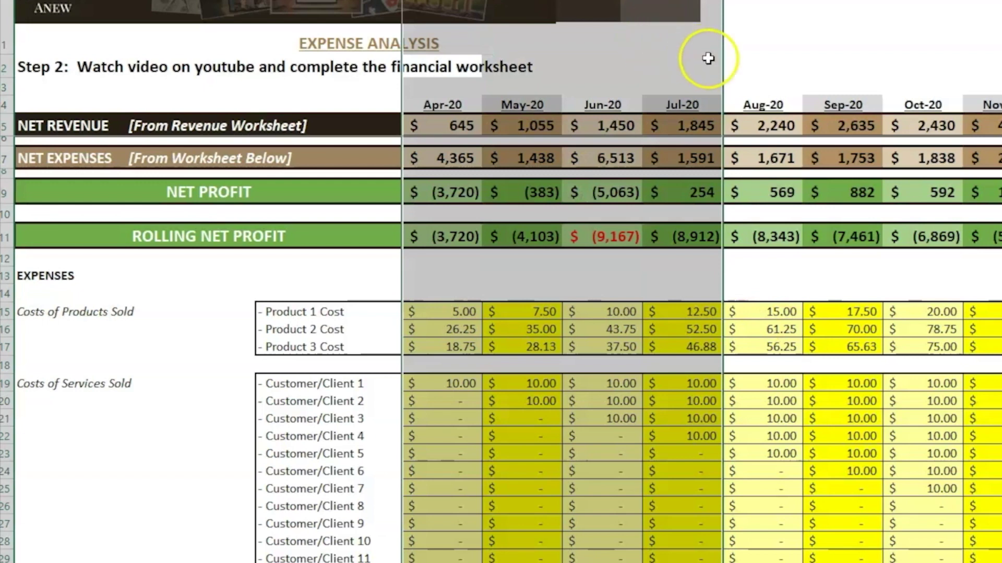
{"action": "left_click", "coordinate": [600, 238]}
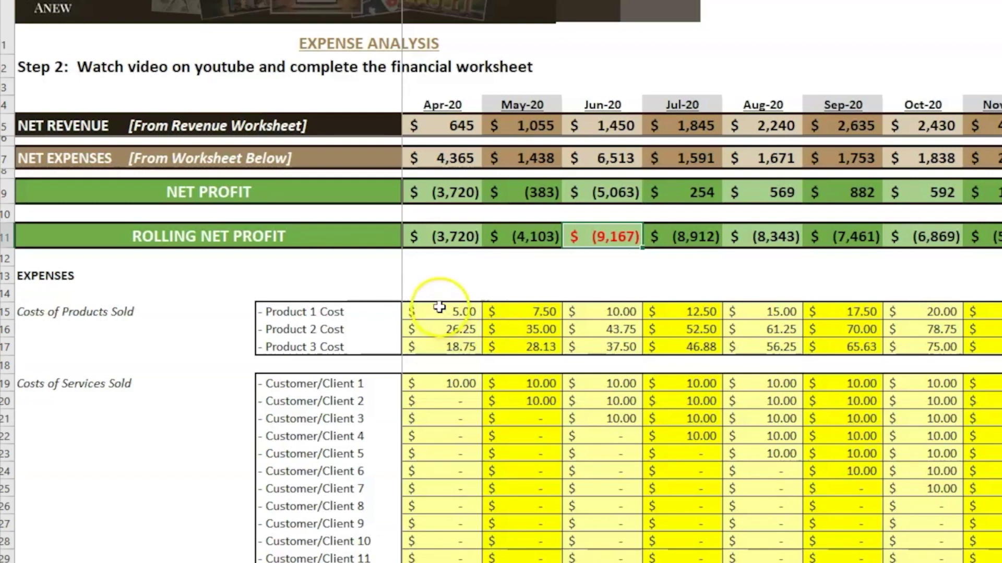
Examine the Apr-20 and May-20 costs of the three products and their labels under Costs of Products Sold
{"action": "left_click_drag", "start_coordinate": [441, 313], "coordinate": [537, 346]}
{"action": "left_click_drag", "start_coordinate": [458, 313], "coordinate": [455, 346]}
{"action": "left_click_drag", "start_coordinate": [320, 313], "coordinate": [314, 351]}
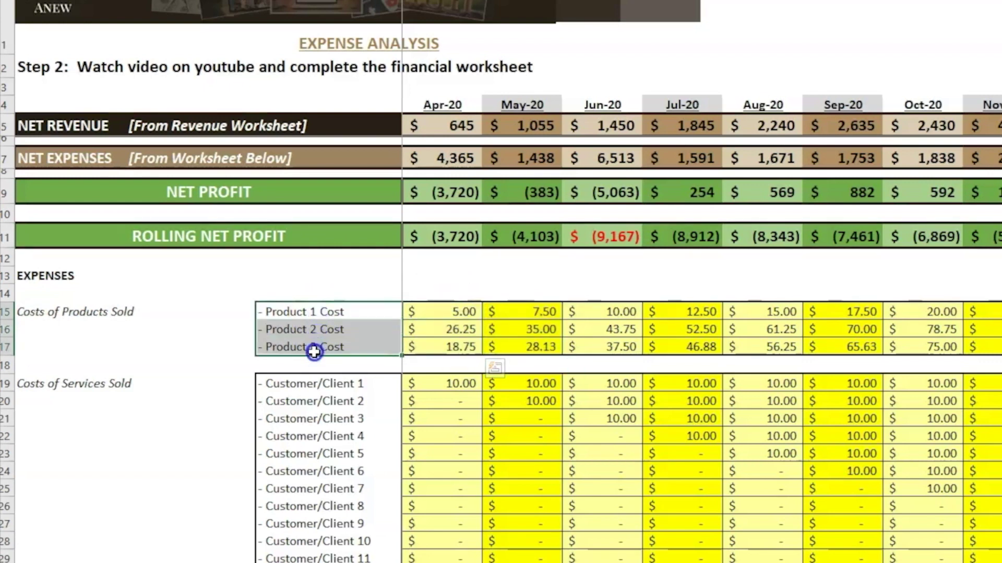
Examine the Costs of Services Sold entry for Customer/Client 1 in Apr-20 alongside the product costs through Oct-20
{"action": "left_click", "coordinate": [30, 388]}
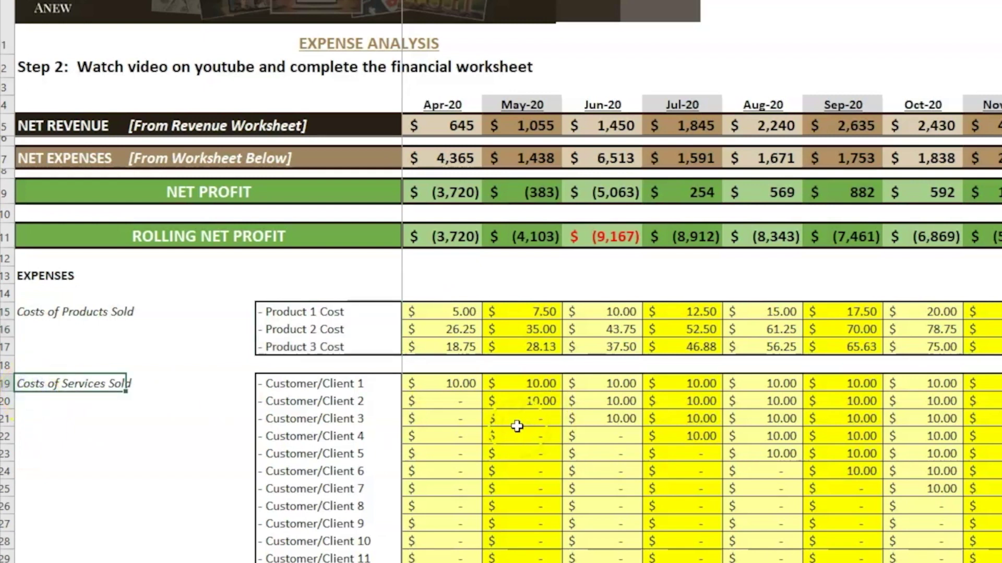
{"action": "left_click", "coordinate": [362, 384]}
{"action": "left_click", "coordinate": [462, 384]}
{"action": "left_click_drag", "start_coordinate": [454, 312], "coordinate": [925, 348]}
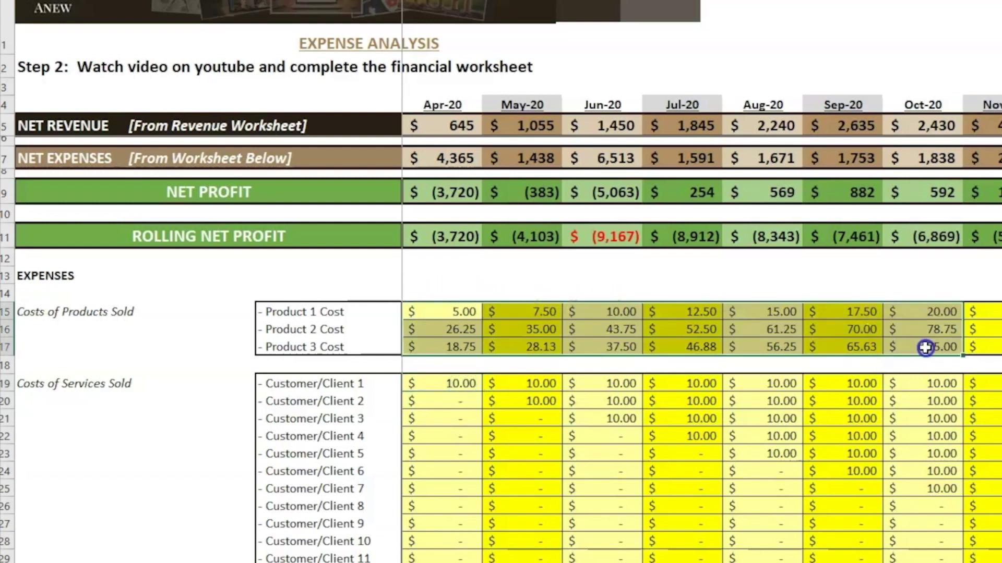
{"action": "left_click", "coordinate": [459, 383]}
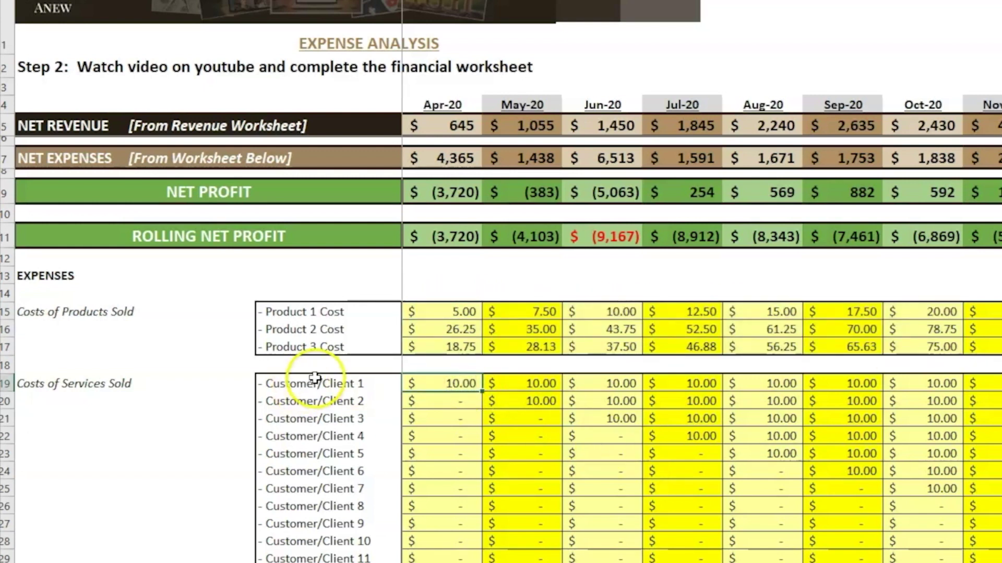
Compare Customer/Client 1's Apr-20 and May-20 service costs with the same customer's service sales on the revenue worksheet
{"action": "left_click", "coordinate": [290, 384]}
{"action": "left_click", "coordinate": [470, 383]}
{"action": "type", "text": "10.00\t10.00"}
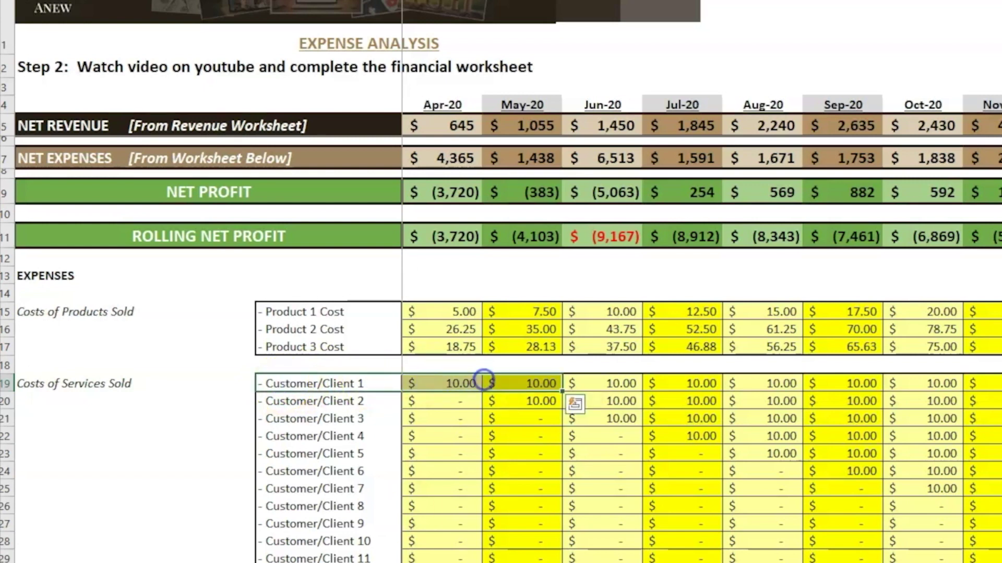
{"action": "key", "text": "ctrl+Page_Up"}
{"action": "left_click_drag", "start_coordinate": [188, 446], "coordinate": [485, 449]}
{"action": "key", "text": "ctrl+c"}
{"action": "key", "text": "ctrl+Page_Down"}
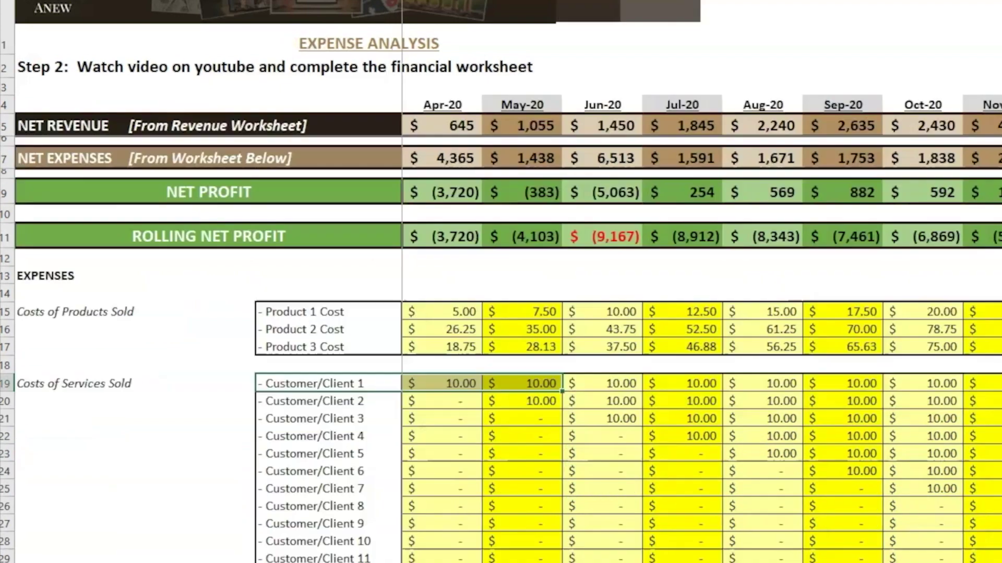
{"action": "left_click_drag", "start_coordinate": [362, 384], "coordinate": [508, 388]}
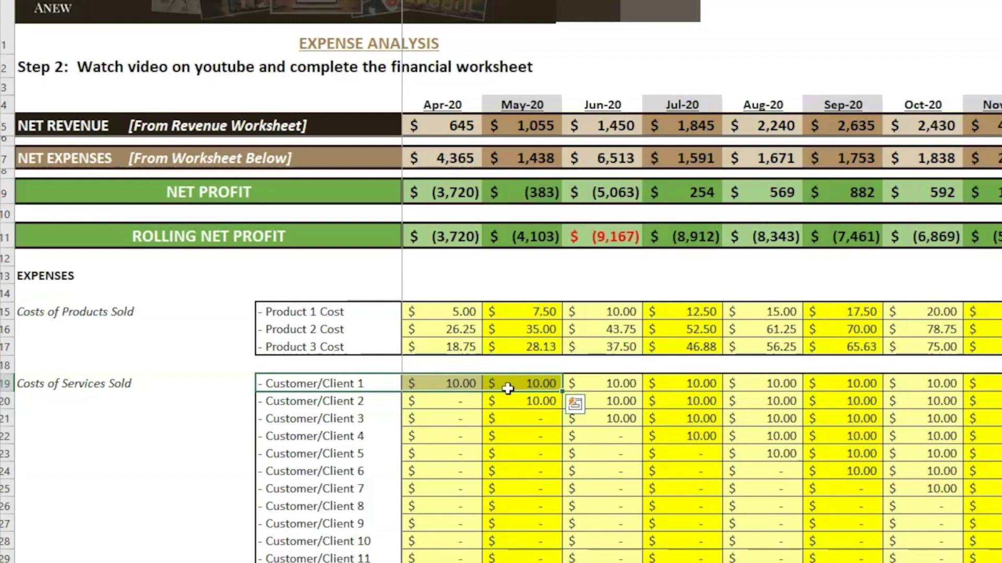
Review the three product cost labels and the Customer/Client 1 label in the expense list
{"action": "left_click", "coordinate": [545, 489]}
{"action": "left_click_drag", "start_coordinate": [346, 313], "coordinate": [341, 348]}
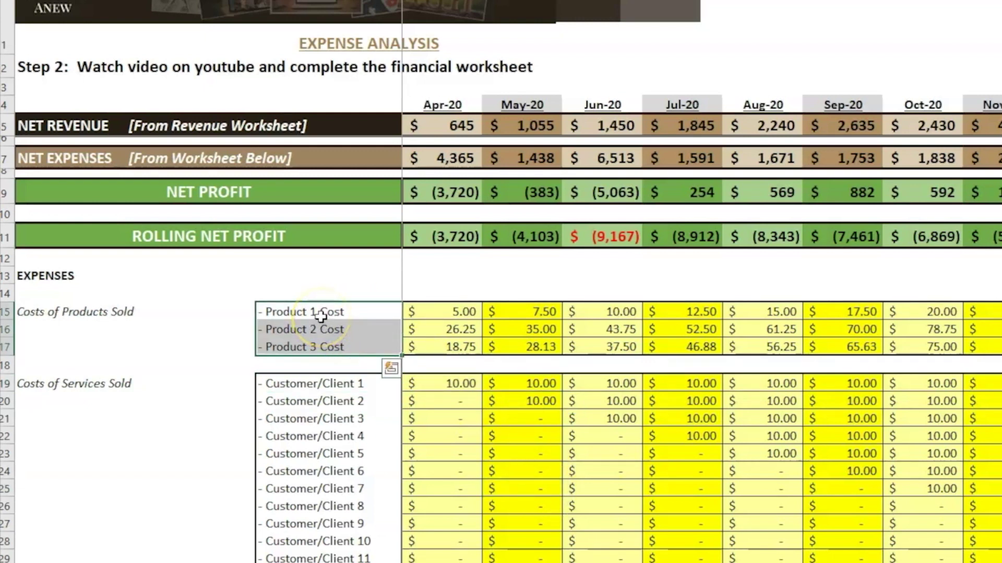
{"action": "left_click", "coordinate": [320, 316]}
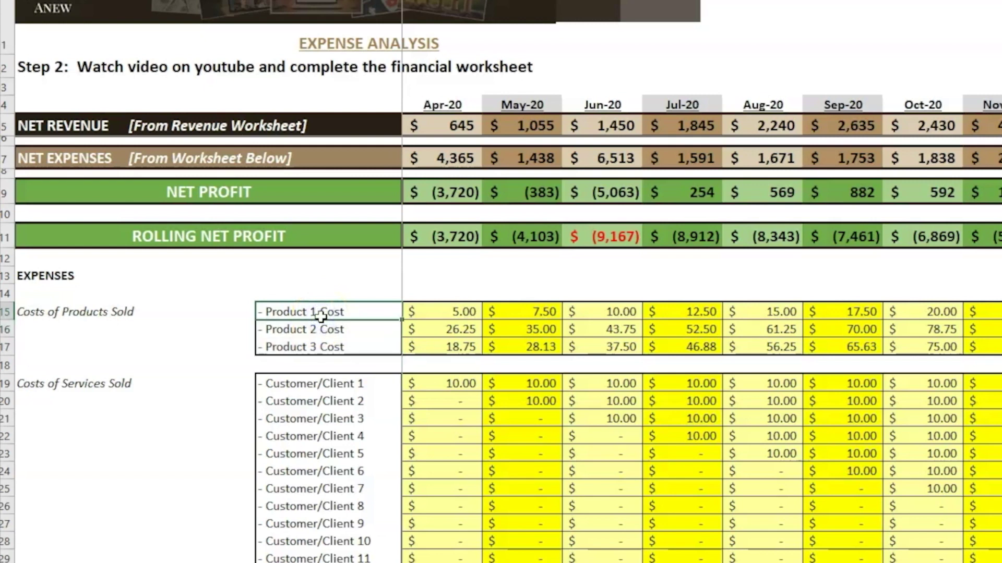
{"action": "left_click", "coordinate": [327, 383]}
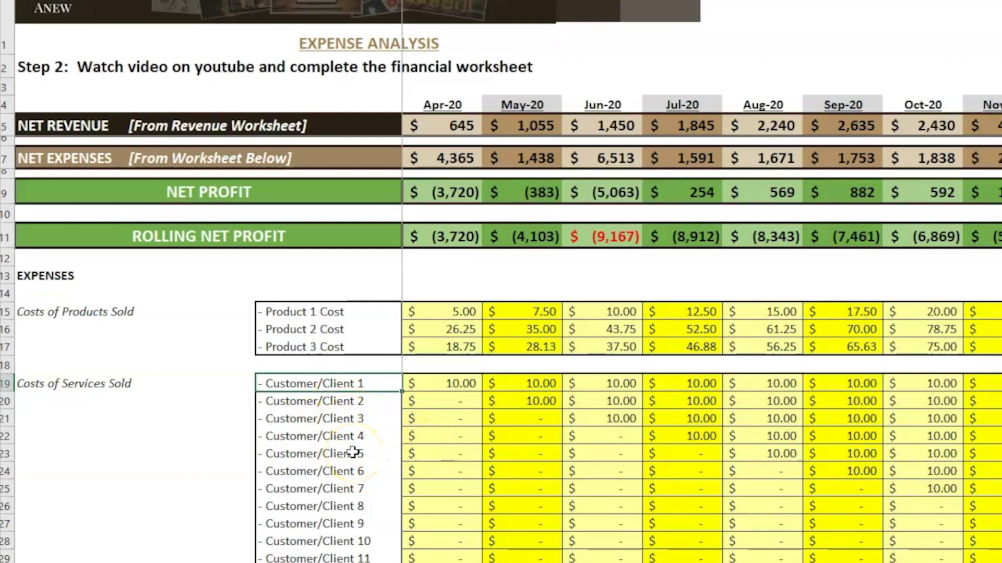
Review the expense categories from Costs of Products Sold through the customer list, and select the three Salaries rows
{"action": "left_click_drag", "start_coordinate": [31, 275], "coordinate": [117, 312]}
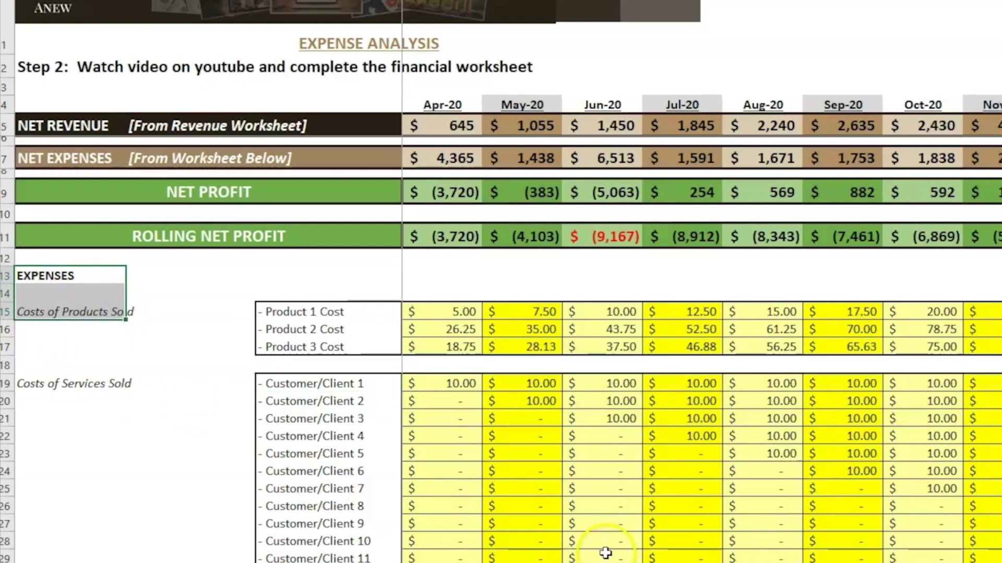
{"action": "scroll", "coordinate": [473, 541], "scroll_direction": "down", "scroll_amount": 3}
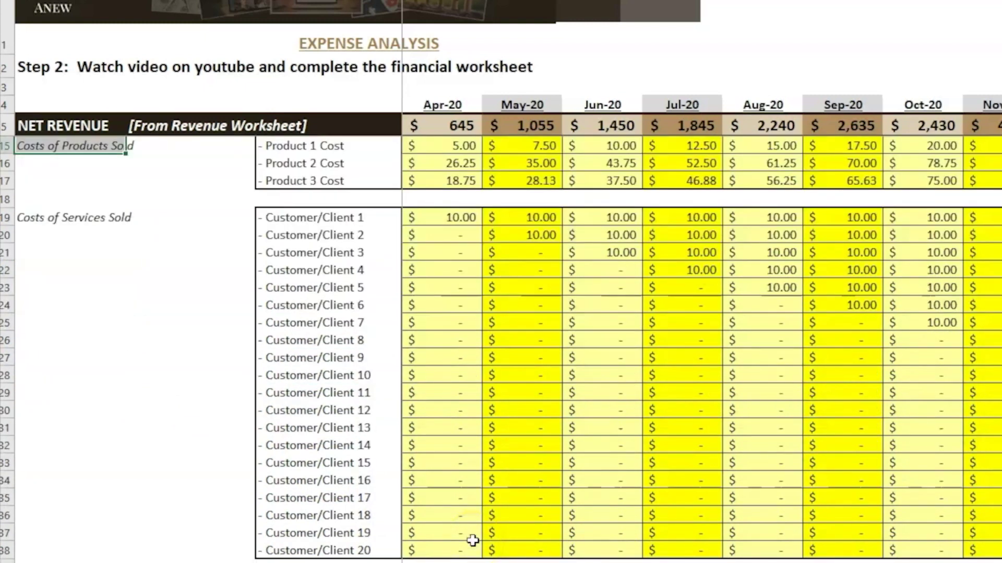
{"action": "scroll", "coordinate": [473, 541], "scroll_direction": "down", "scroll_amount": 1}
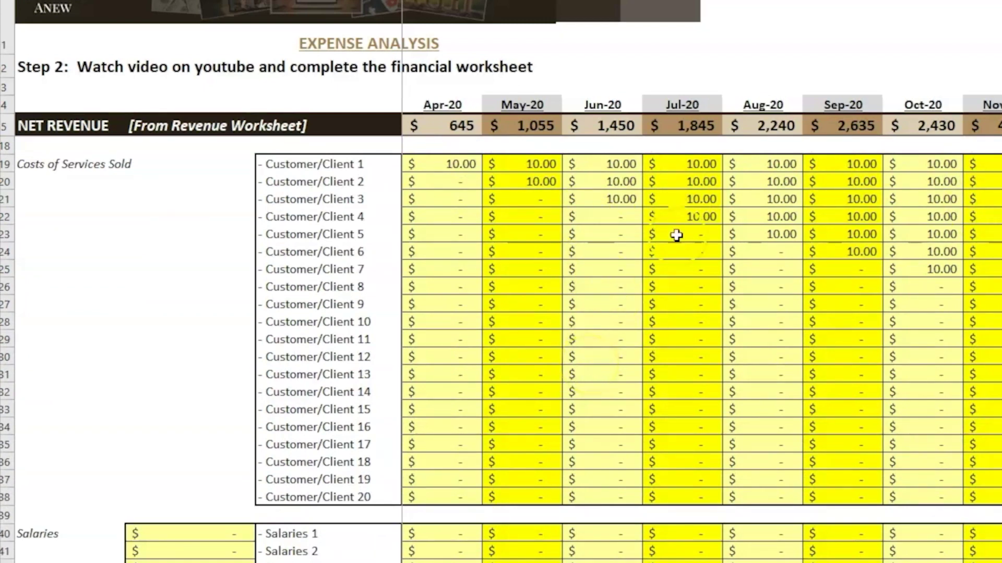
{"action": "scroll", "coordinate": [548, 331], "scroll_direction": "down", "scroll_amount": 2}
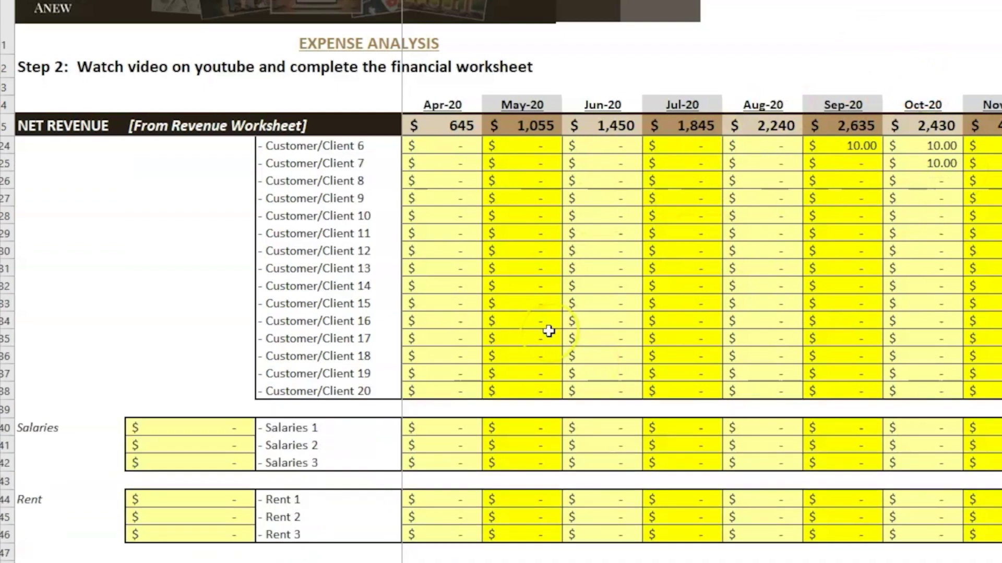
{"action": "scroll", "coordinate": [549, 331], "scroll_direction": "down", "scroll_amount": 3}
{"action": "left_click_drag", "start_coordinate": [11, 267], "coordinate": [13, 305]}
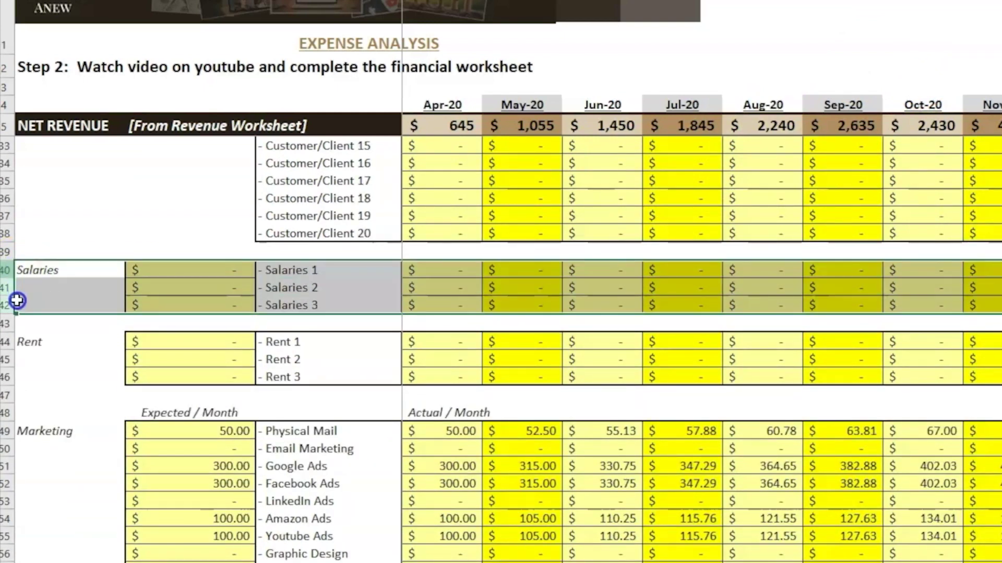
Enter 25000 as the expected amount for Salaries 1 and select the expected amounts of all three salaries
{"action": "left_click", "coordinate": [220, 271]}
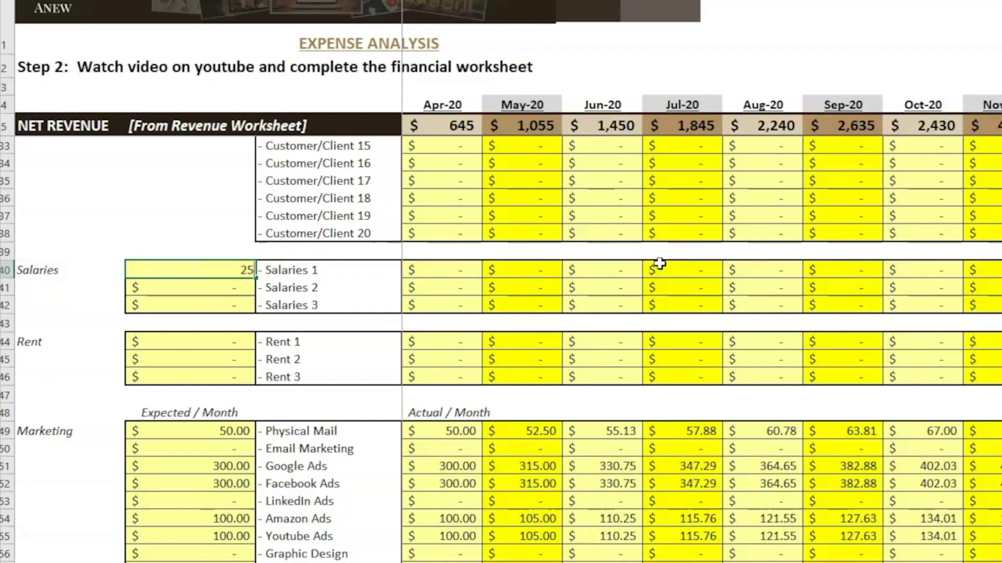
{"action": "type", "text": "25000"}
{"action": "key", "text": "Return"}
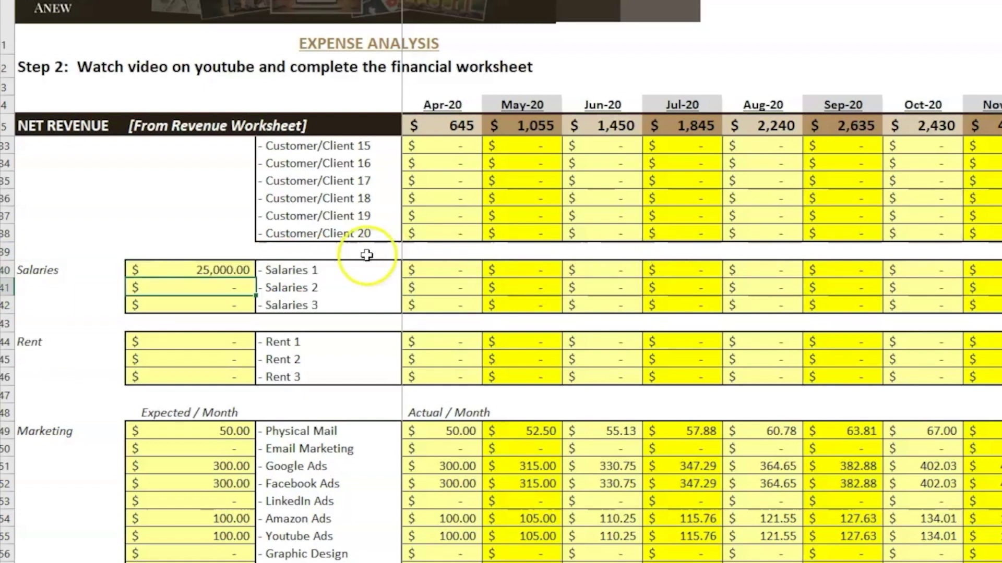
{"action": "left_click_drag", "start_coordinate": [223, 273], "coordinate": [223, 305]}
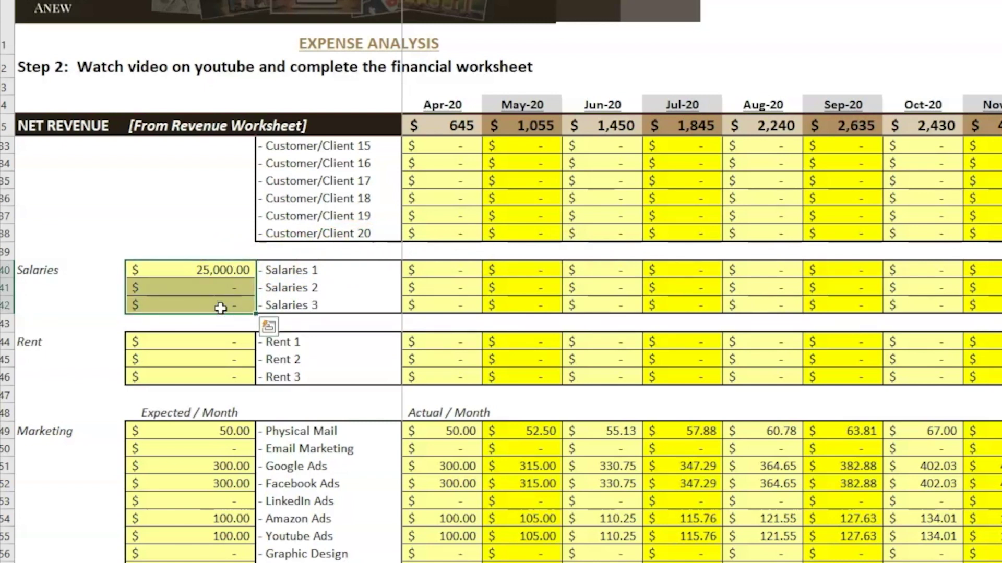
Set the Apr-20 amount for Salaries 1 to 2,400
{"action": "left_click", "coordinate": [437, 271]}
{"action": "type", "text": "2,400"}
{"action": "key", "text": "Return"}
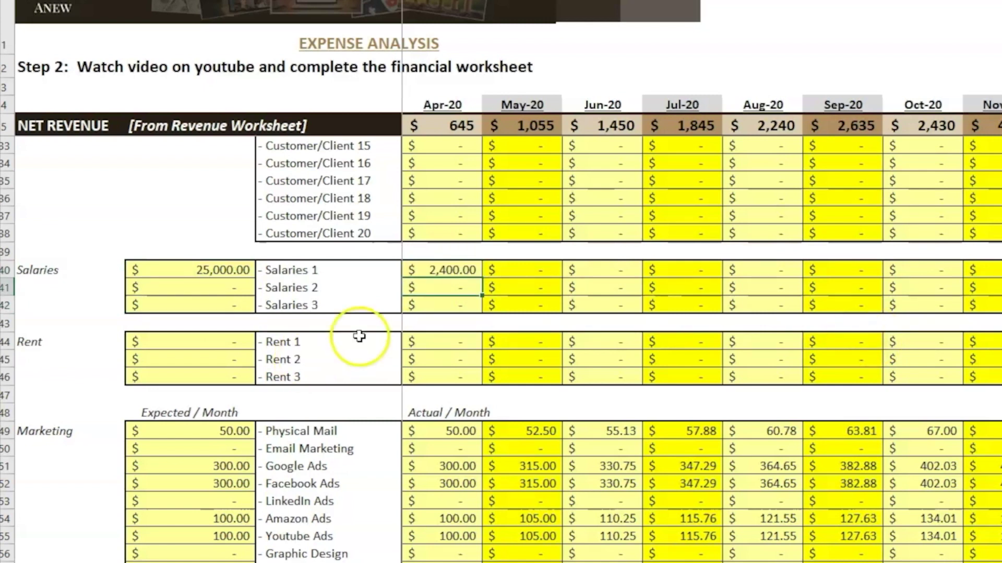
Clear the Apr-20 amount and the expected amount for Salaries 1
{"action": "left_click", "coordinate": [443, 270]}
{"action": "key", "text": "Delete"}
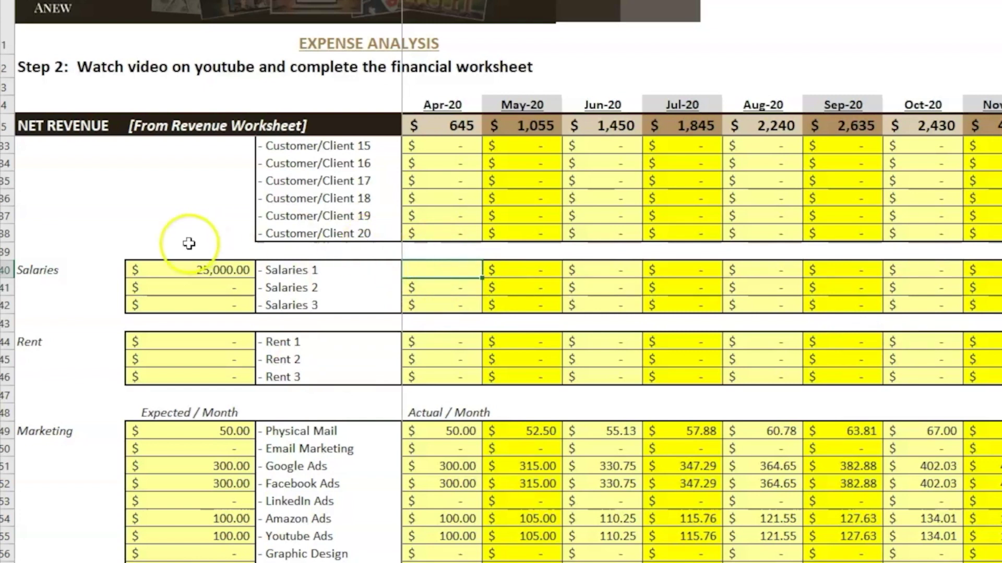
{"action": "left_click", "coordinate": [224, 267]}
{"action": "key", "text": "Delete"}
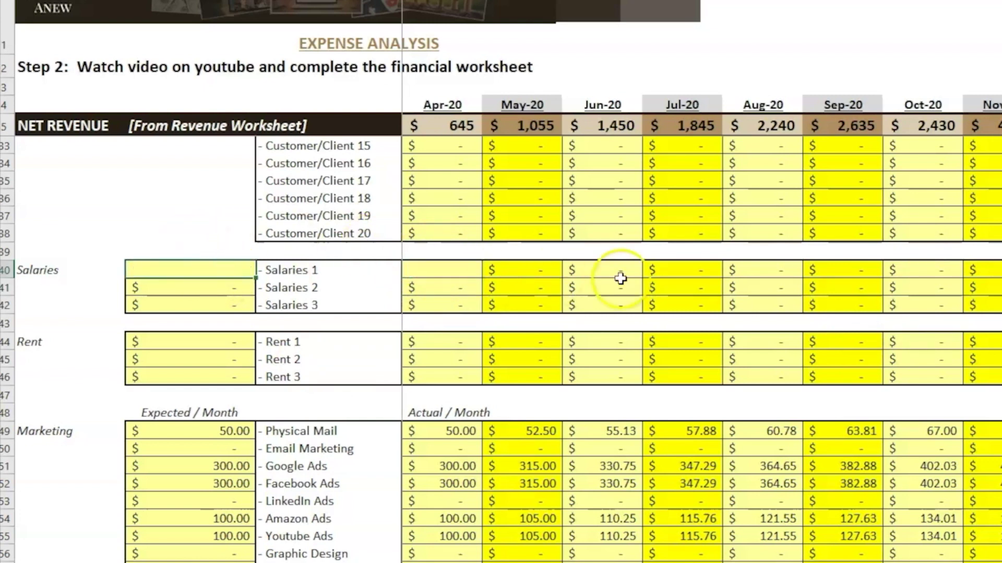
Set both the Apr-20 amount and the expected amount for Salaries 1 to 0
{"action": "left_click", "coordinate": [463, 272]}
{"action": "type", "text": "0"}
{"action": "key", "text": "Return"}
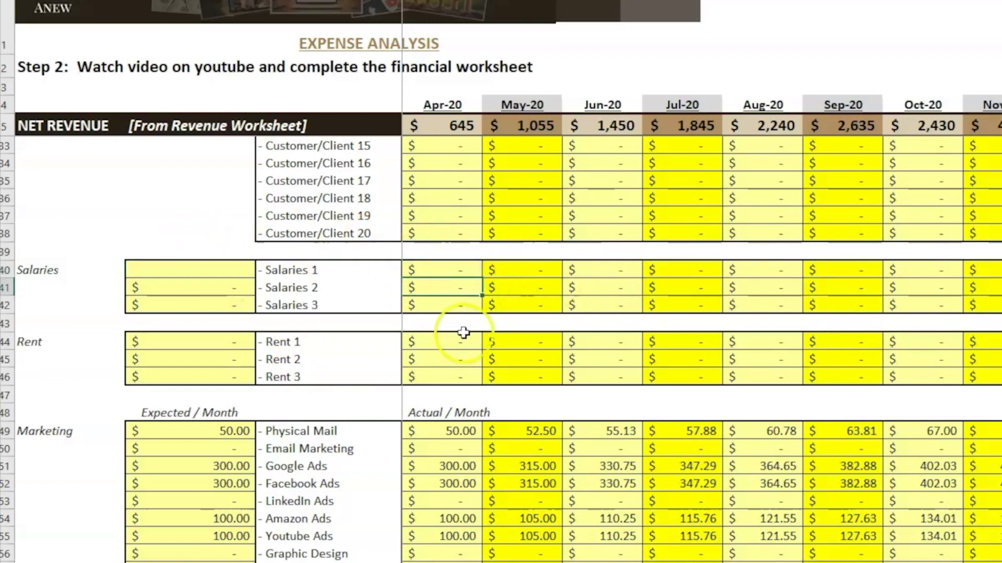
{"action": "left_click", "coordinate": [200, 267]}
{"action": "type", "text": "0"}
{"action": "key", "text": "Return"}
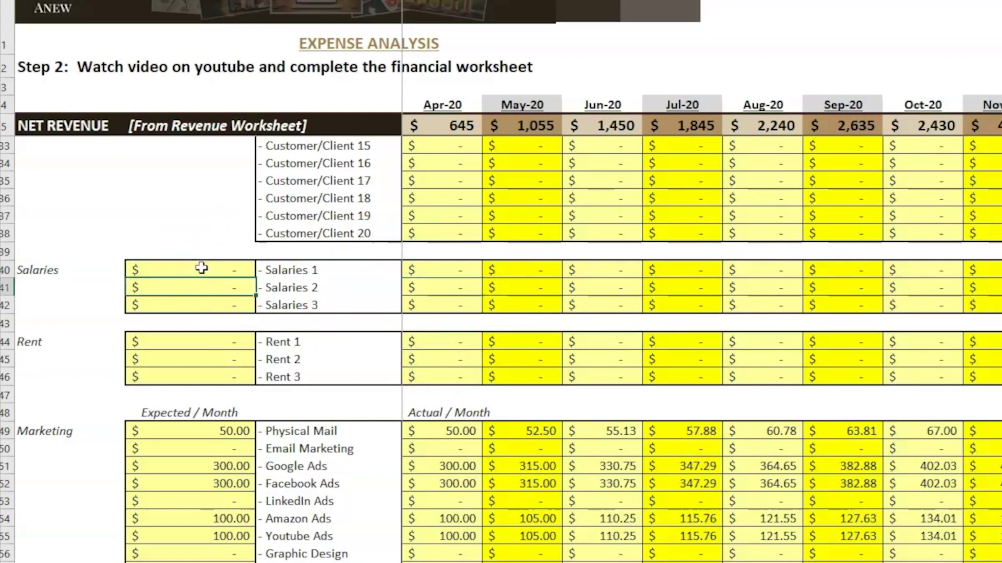
Set the expected amount for Salaries 1 to 36,000 and its Apr-20 amount to 3,000
{"action": "left_click", "coordinate": [202, 268]}
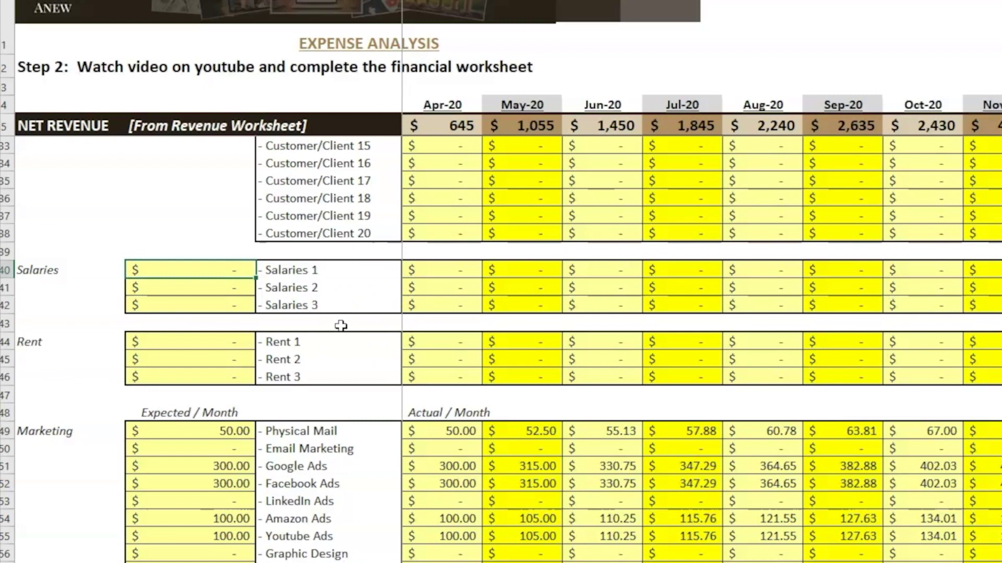
{"action": "left_click", "coordinate": [314, 333]}
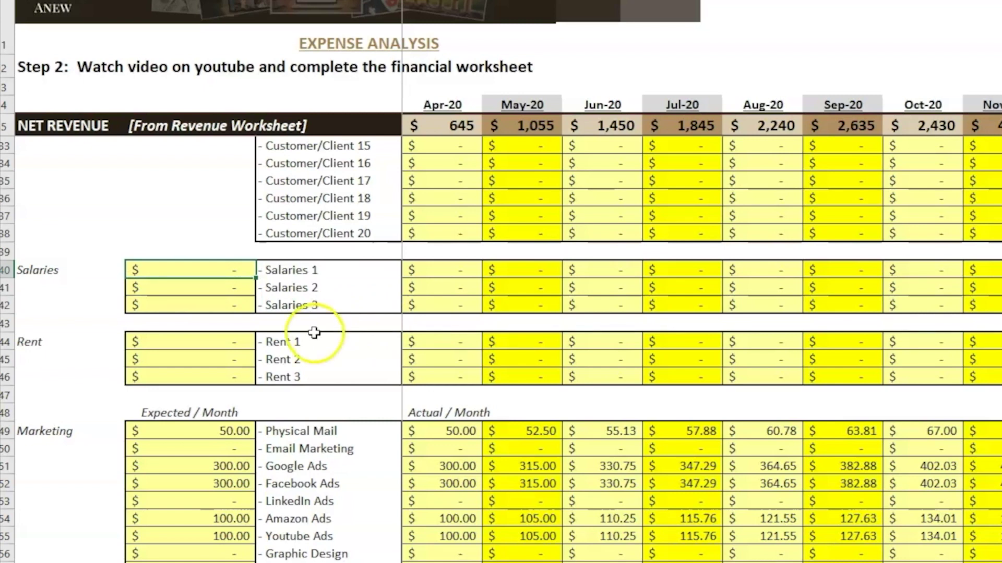
{"action": "left_click", "coordinate": [354, 353]}
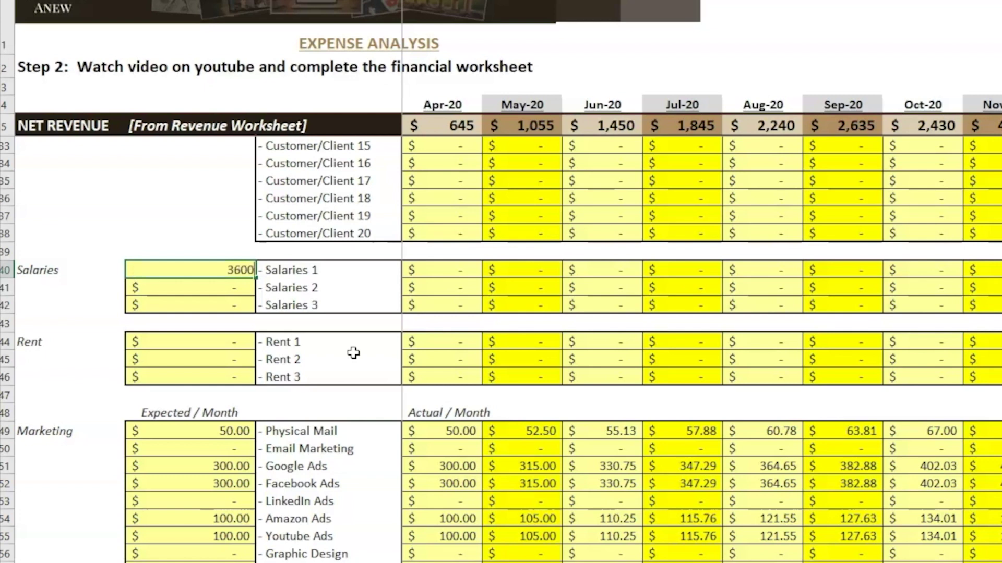
{"action": "left_click", "coordinate": [458, 269]}
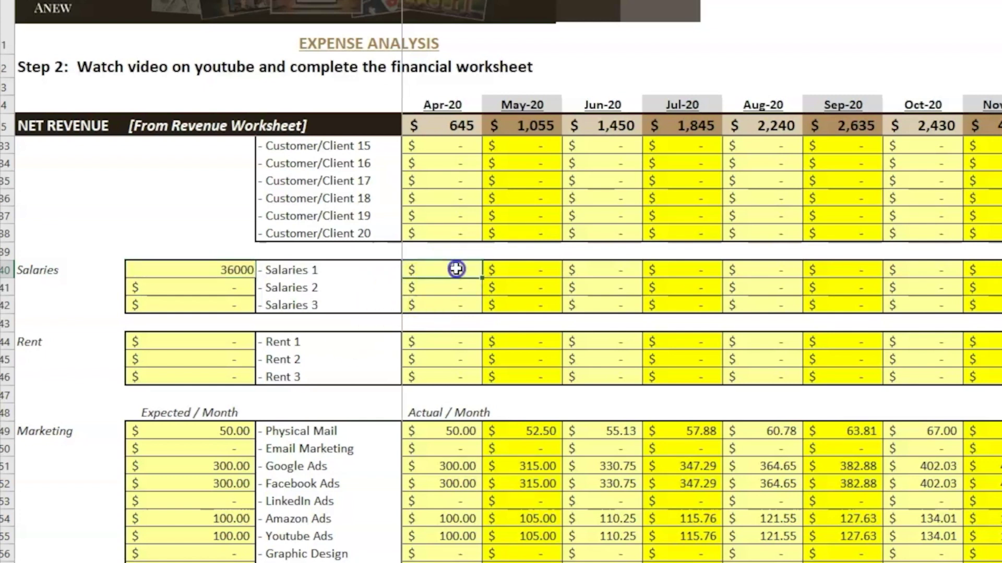
{"action": "type", "text": "3000"}
{"action": "key", "text": "Tab"}
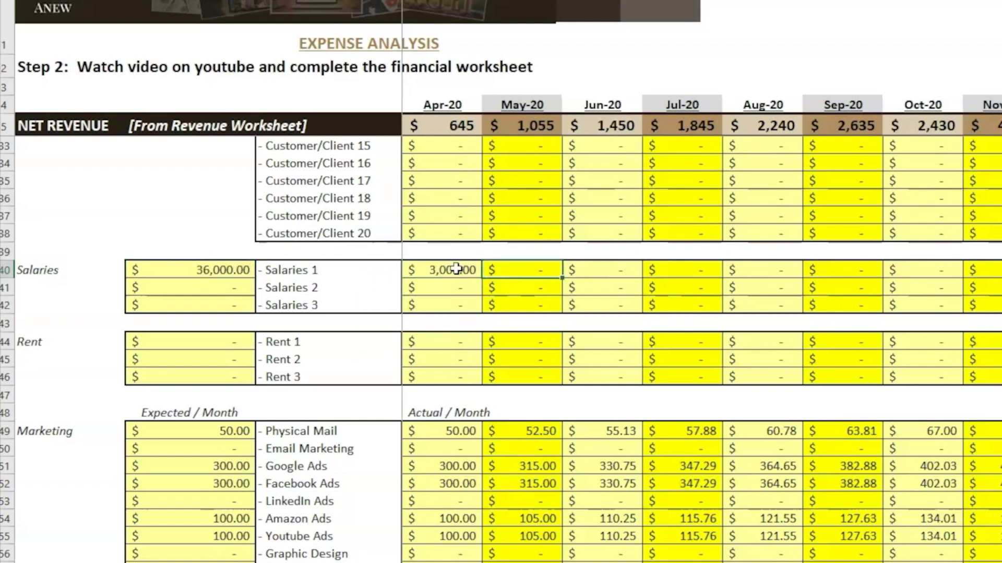
Copy the Apr-20 amount of Salaries 1 into its May-20 through Aug-20 cells
{"action": "right_click", "coordinate": [456, 269]}
{"action": "left_click", "coordinate": [497, 304]}
{"action": "left_click_drag", "start_coordinate": [503, 271], "coordinate": [733, 272]}
{"action": "right_click", "coordinate": [733, 271]}
{"action": "left_click", "coordinate": [781, 359]}
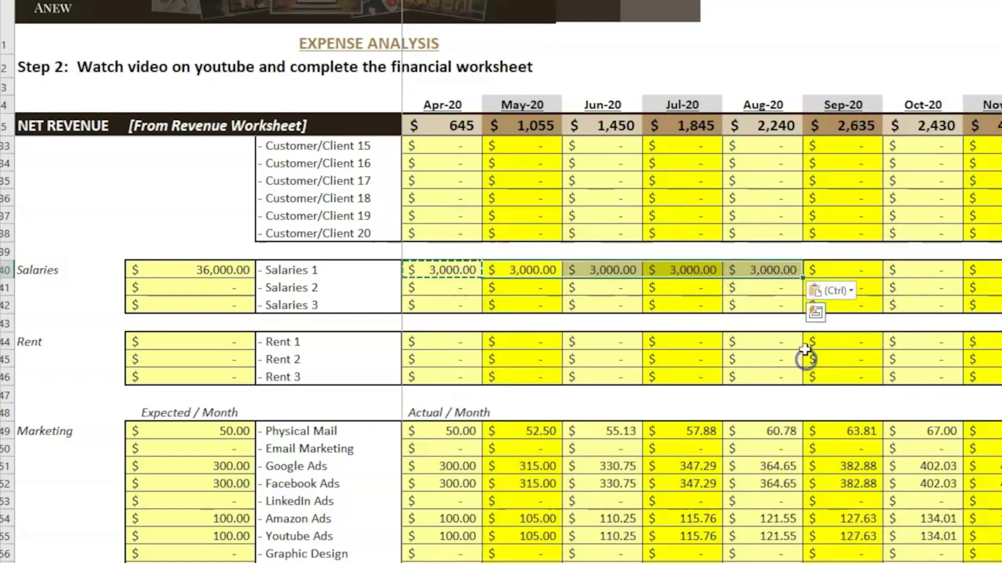
Examine the Jun-20 rolling net profit, and the largest cash drawdown and profit charts in the Financial Summary
{"action": "scroll", "coordinate": [717, 419], "scroll_direction": "up", "scroll_amount": 9}
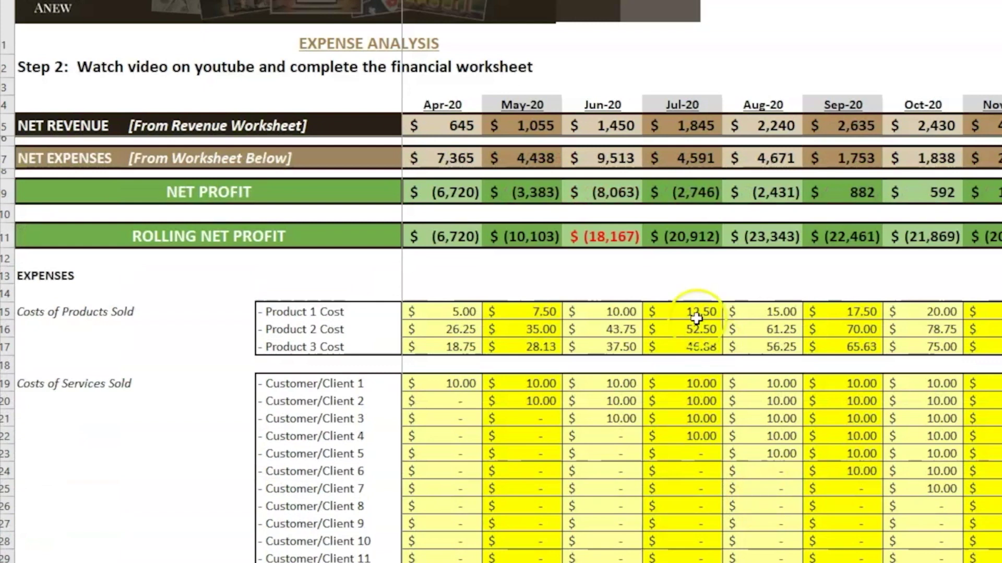
{"action": "left_click", "coordinate": [615, 248]}
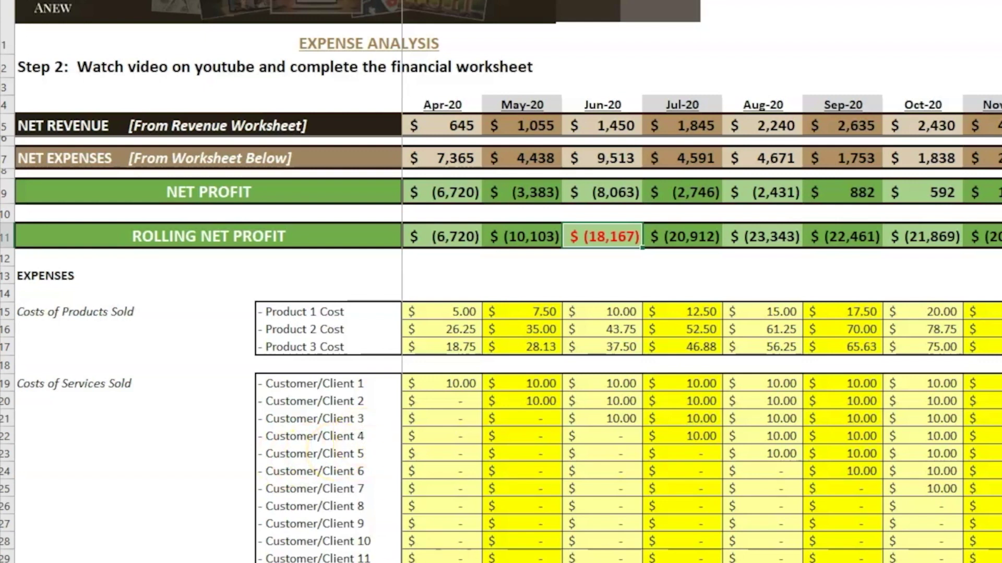
{"action": "scroll", "coordinate": [521, 553], "scroll_direction": "down", "scroll_amount": 7}
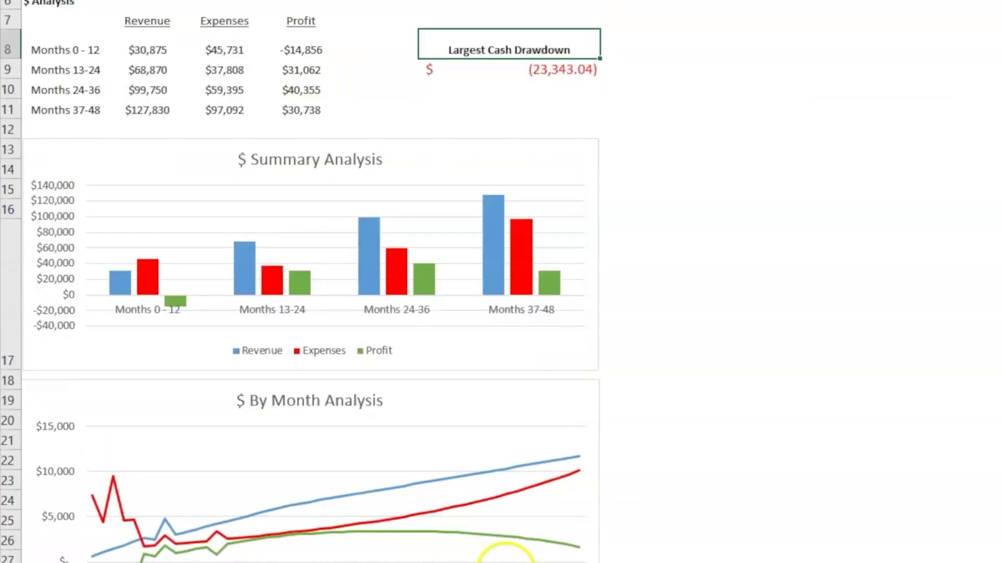
{"action": "scroll", "coordinate": [505, 559], "scroll_direction": "down", "scroll_amount": 2}
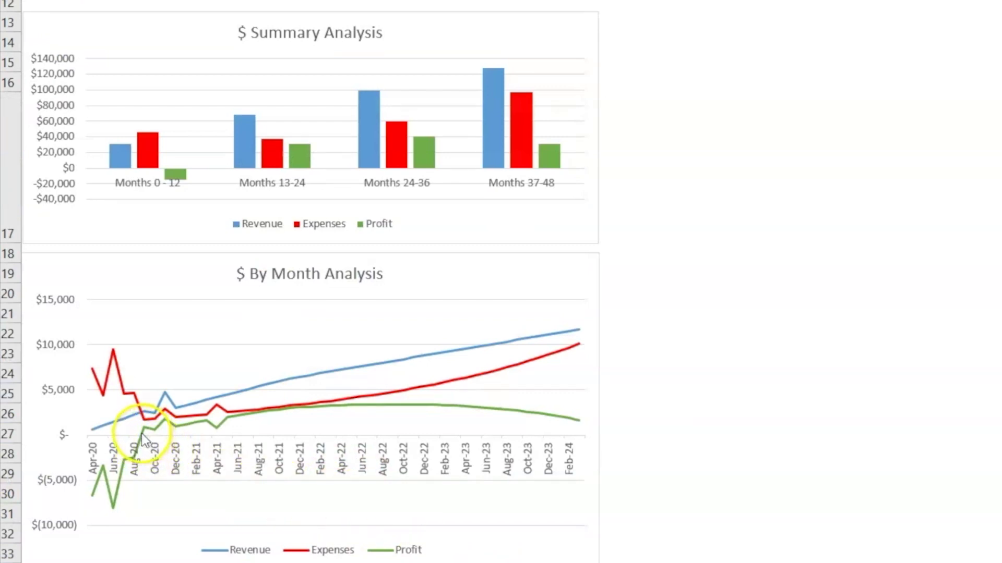
{"action": "mouse_move", "coordinate": [140, 441]}
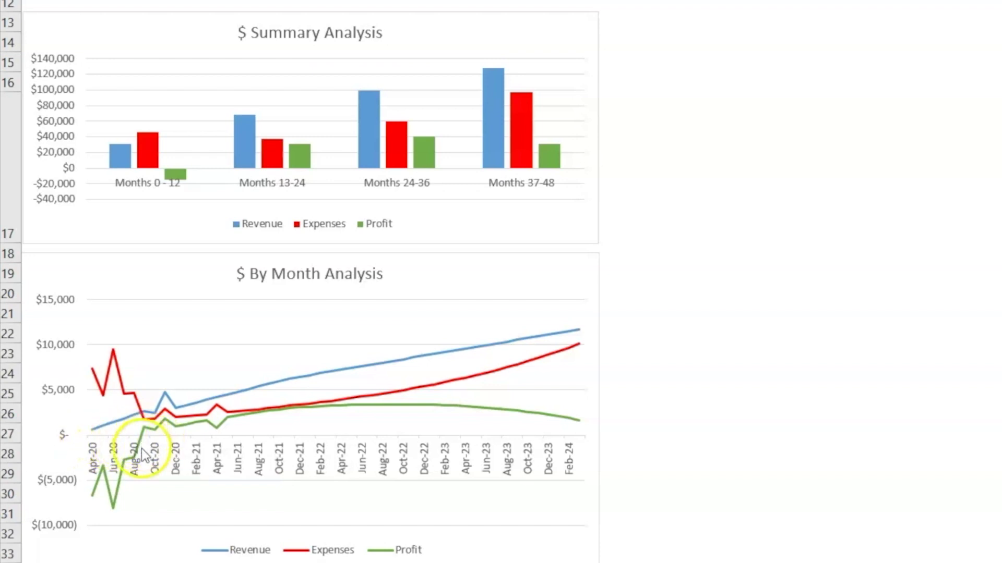
{"action": "scroll", "coordinate": [143, 471], "scroll_direction": "up", "scroll_amount": 4}
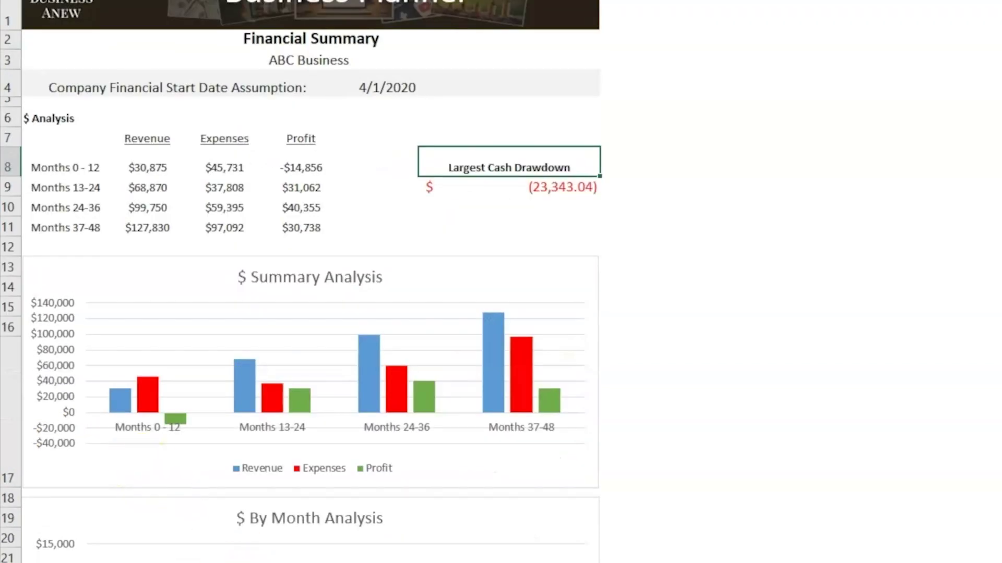
Return to the expense analysis and examine the whole Rolling Net Profit row across the months
{"action": "left_click", "coordinate": [157, 561]}
{"action": "scroll", "coordinate": [500, 350], "scroll_direction": "up", "scroll_amount": 7}
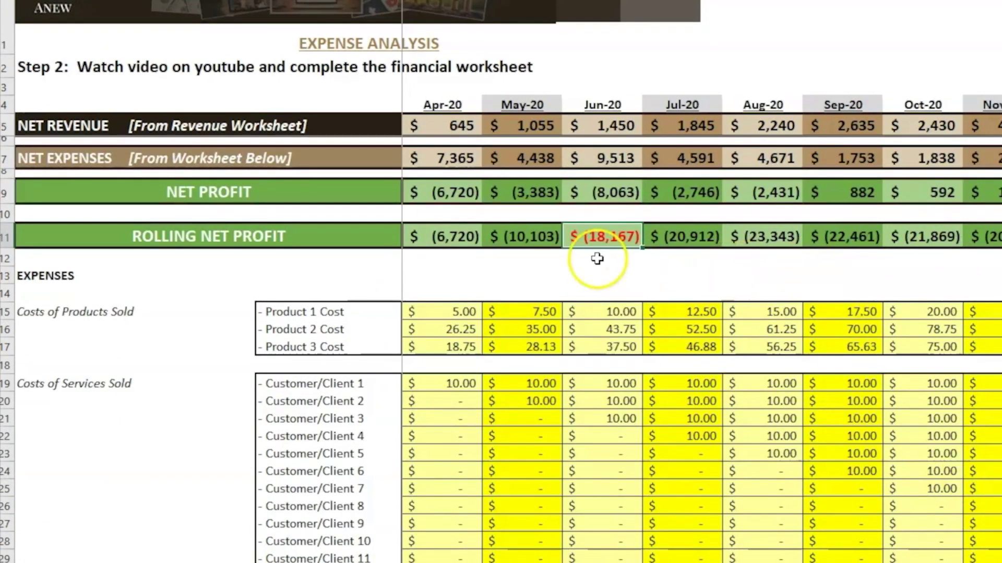
{"action": "key", "text": "shift+Right"}
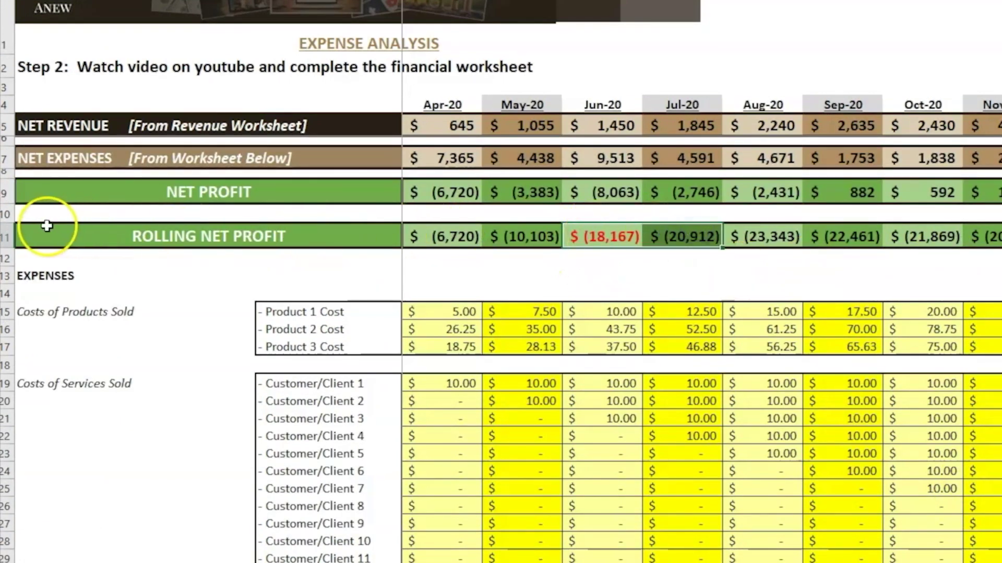
{"action": "left_click", "coordinate": [13, 232]}
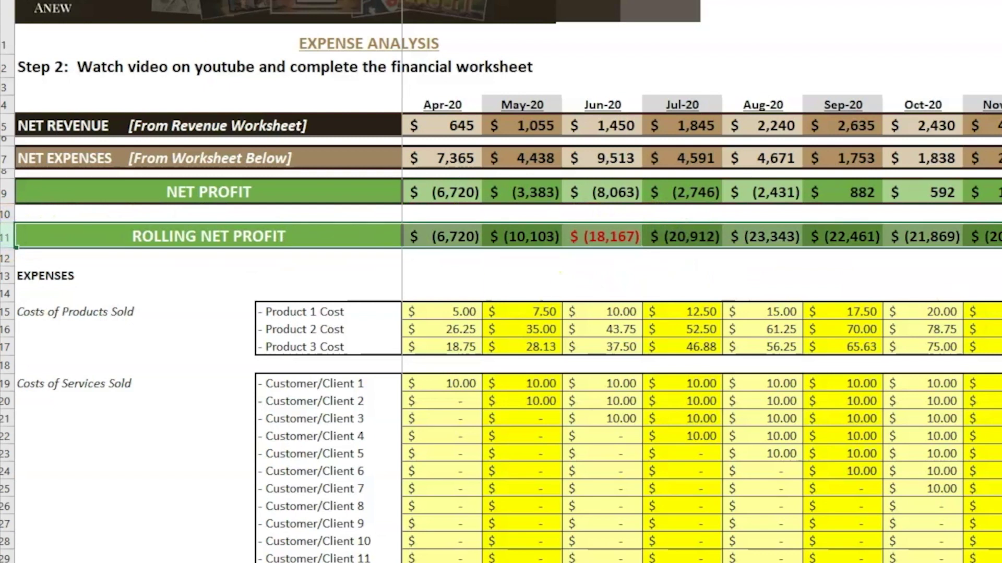
{"action": "scroll", "coordinate": [702, 313], "scroll_direction": "right", "scroll_amount": 11}
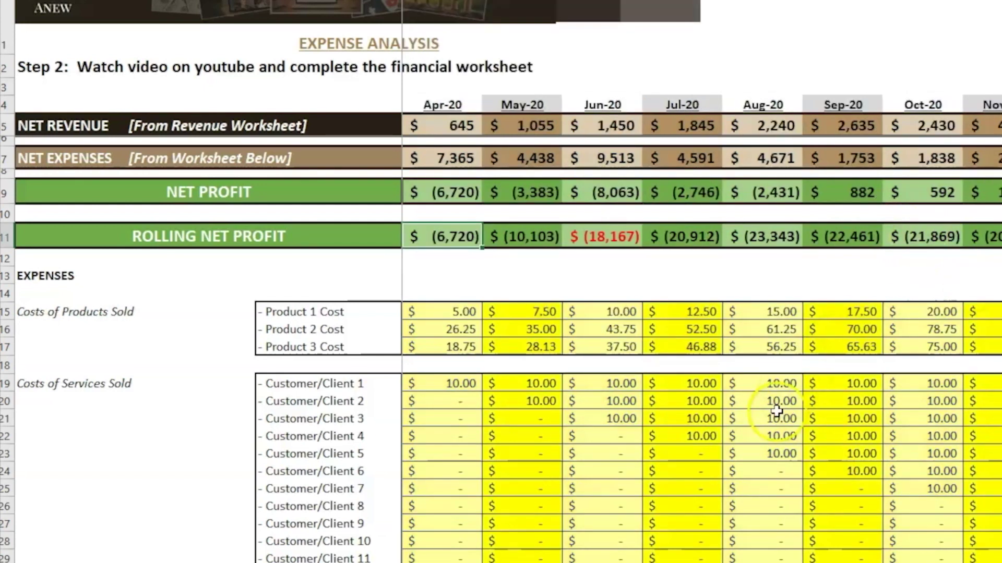
Set the expected amount and the Apr-20 through Aug-20 amounts for Salaries 1 to 0
{"action": "scroll", "coordinate": [776, 411], "scroll_direction": "down", "scroll_amount": 5}
{"action": "left_click", "coordinate": [194, 475]}
{"action": "type", "text": "0"}
{"action": "left_click", "coordinate": [444, 480]}
{"action": "type", "text": "0"}
{"action": "left_click", "coordinate": [517, 481]}
{"action": "type", "text": "0"}
{"action": "left_click", "coordinate": [611, 481]}
{"action": "type", "text": "00"}
{"action": "left_click", "coordinate": [678, 481]}
{"action": "type", "text": "0"}
{"action": "left_click", "coordinate": [767, 480]}
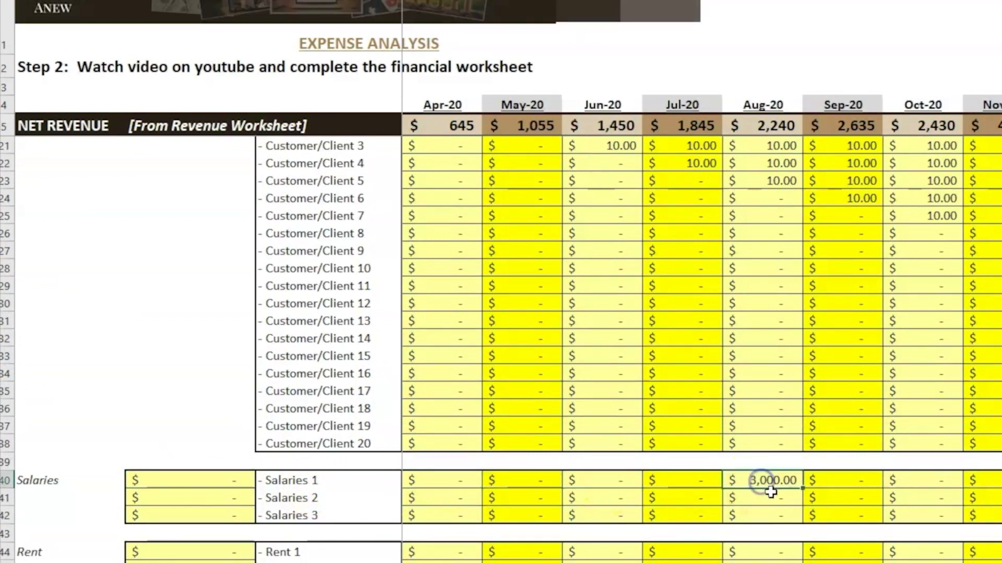
{"action": "type", "text": "0"}
{"action": "left_click", "coordinate": [765, 515]}
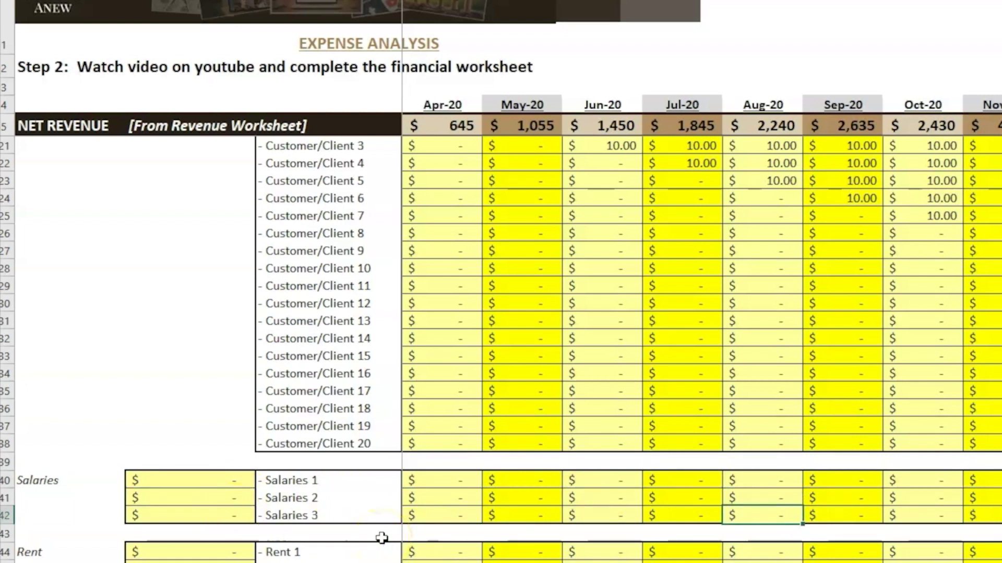
Highlight the three Rent rows and review the Rent and Salaries section headings
{"action": "scroll", "coordinate": [382, 538], "scroll_direction": "down", "scroll_amount": 2}
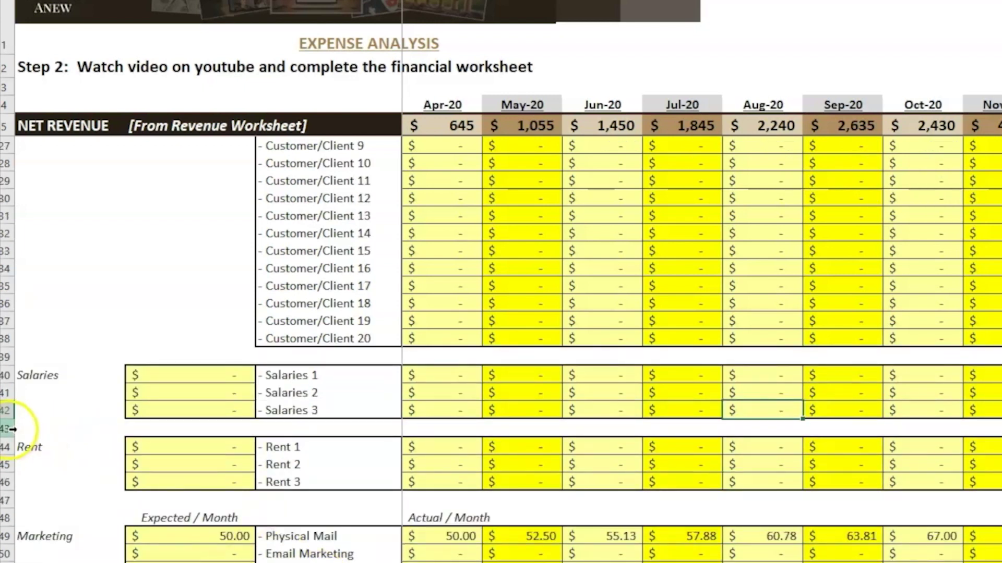
{"action": "left_click_drag", "start_coordinate": [10, 447], "coordinate": [14, 481]}
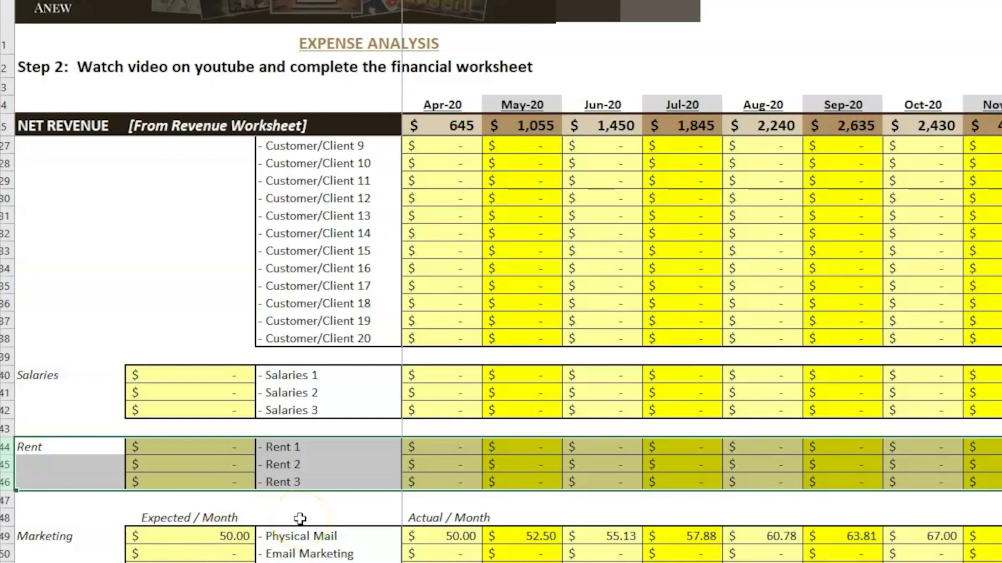
{"action": "left_click", "coordinate": [306, 446]}
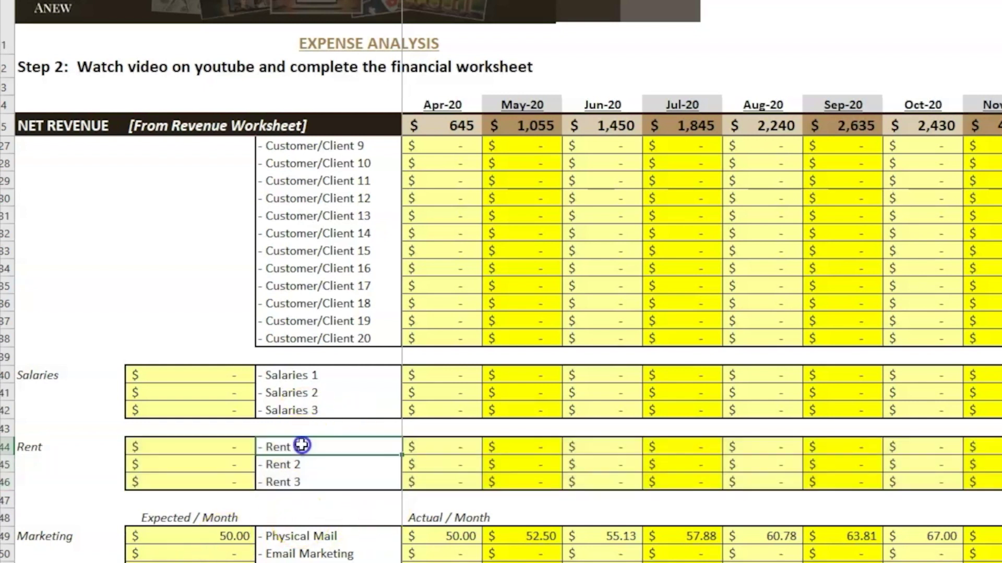
{"action": "left_click", "coordinate": [49, 376]}
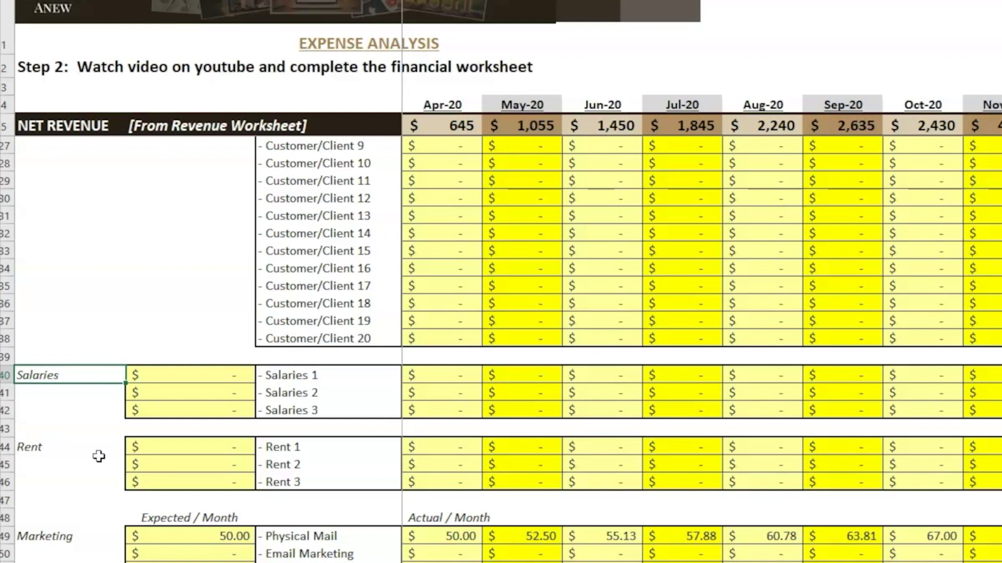
{"action": "left_click", "coordinate": [66, 383]}
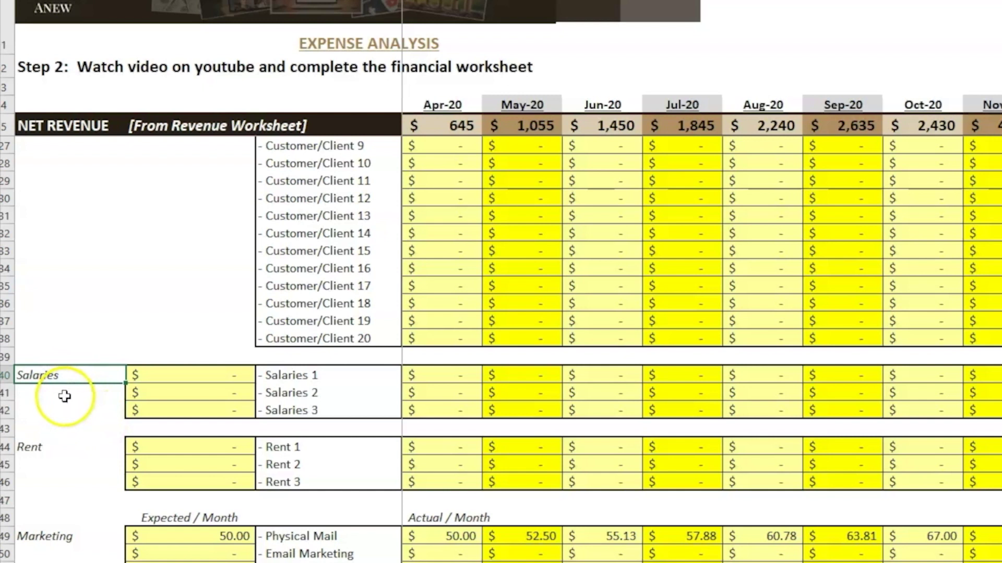
{"action": "left_click", "coordinate": [56, 449]}
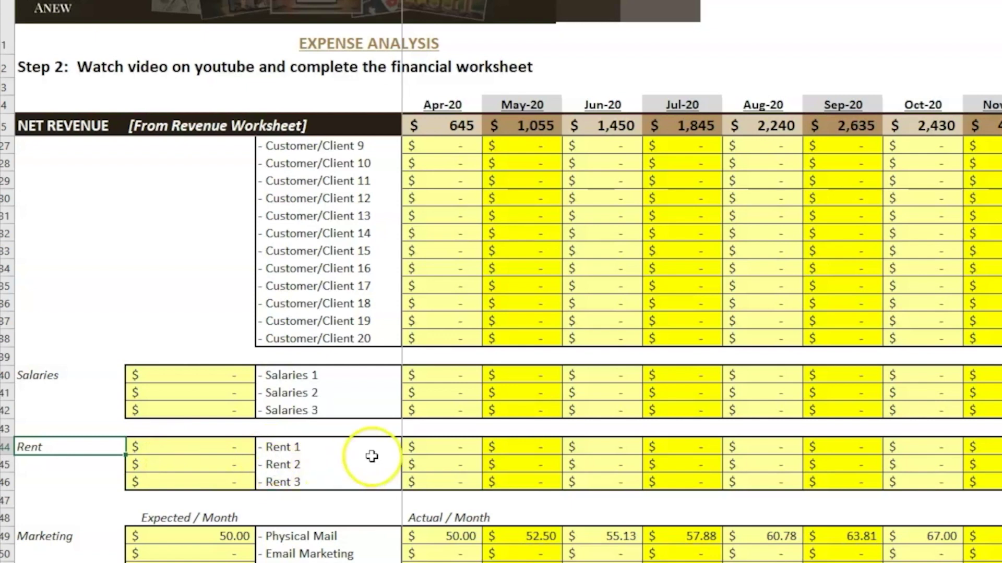
Highlight the Net Profit row and compare it with the Salaries section
{"action": "scroll", "coordinate": [526, 458], "scroll_direction": "up", "scroll_amount": 7}
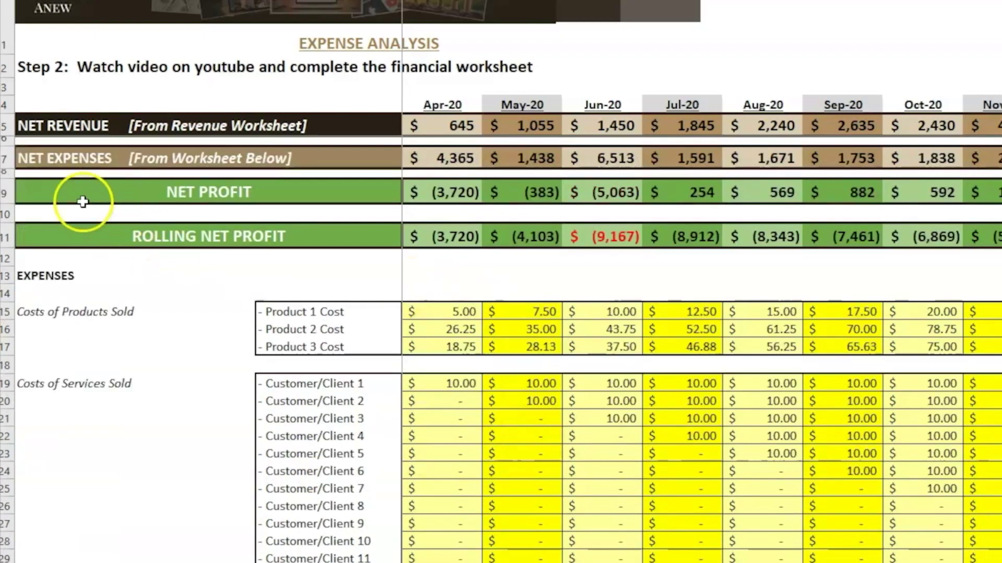
{"action": "left_click", "coordinate": [7, 193]}
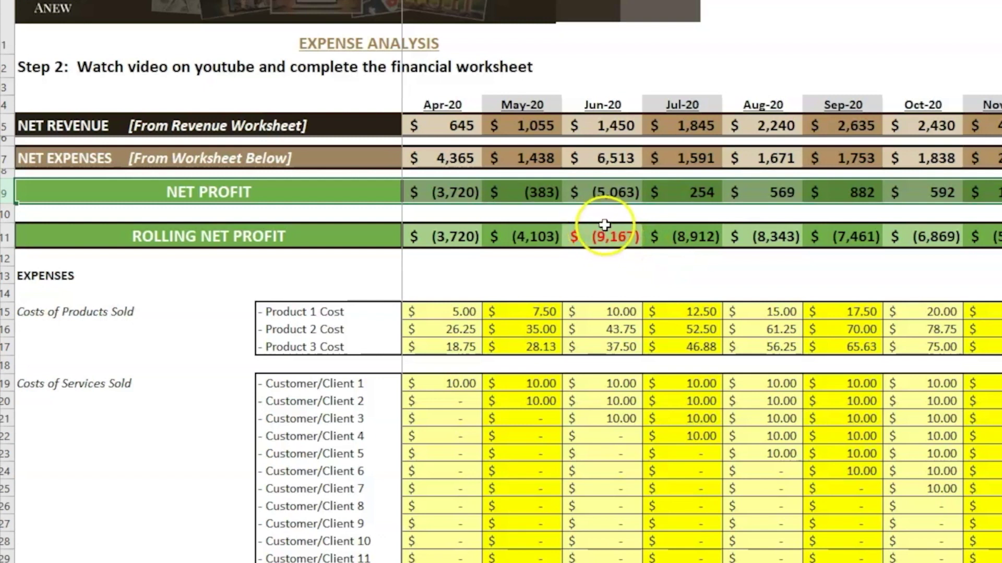
{"action": "scroll", "coordinate": [593, 249], "scroll_direction": "down", "scroll_amount": 9}
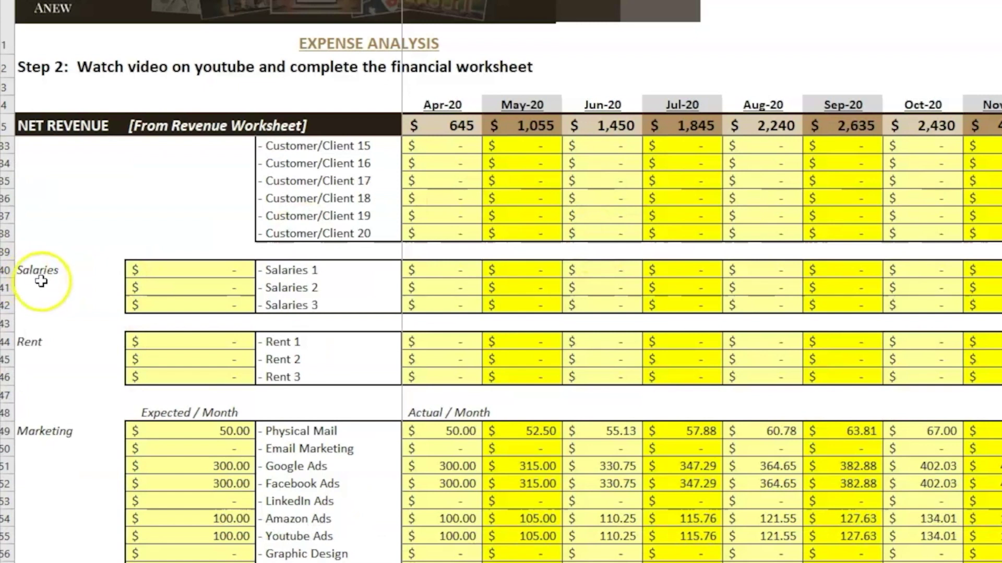
{"action": "left_click", "coordinate": [45, 267]}
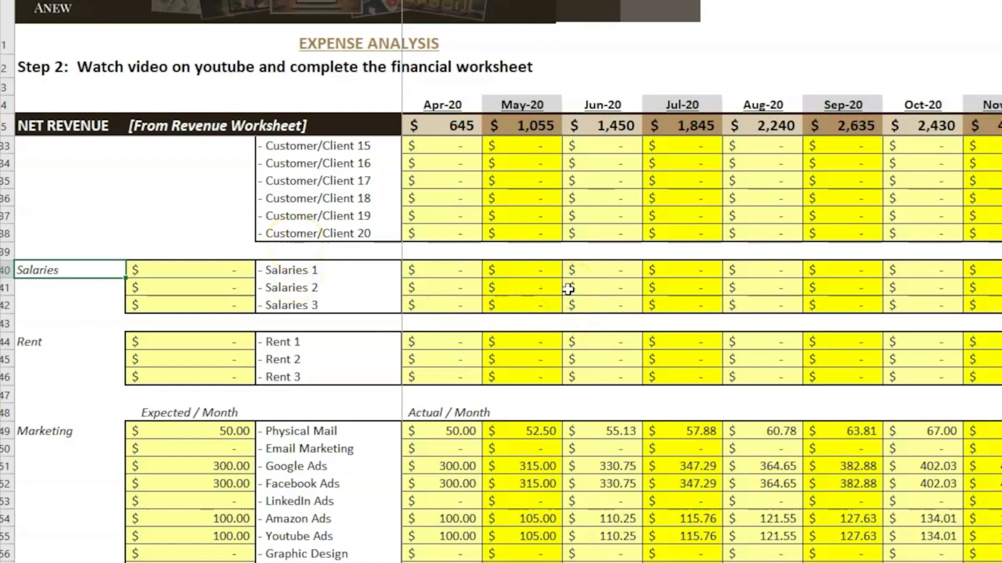
{"action": "scroll", "coordinate": [568, 289], "scroll_direction": "up", "scroll_amount": 9}
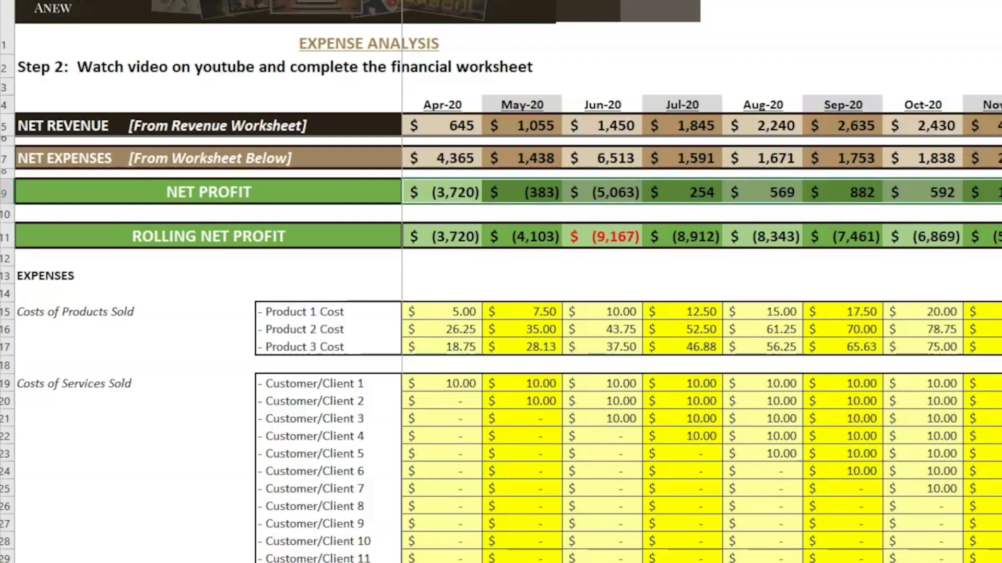
Highlight the whole Marketing section, from its column headings through Other 3, and select the Physical Mail label
{"action": "scroll", "coordinate": [610, 421], "scroll_direction": "down", "scroll_amount": 6}
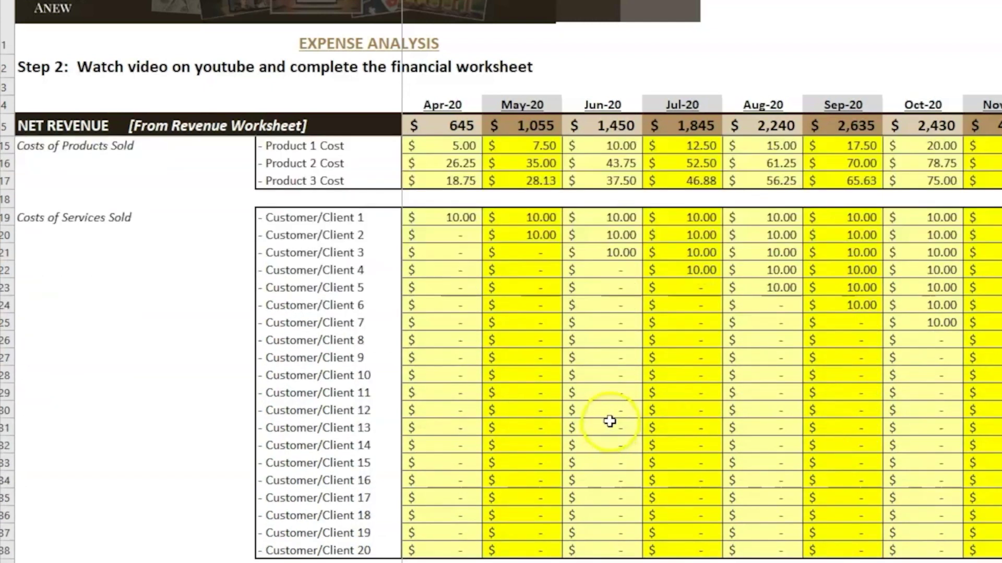
{"action": "scroll", "coordinate": [610, 422], "scroll_direction": "down", "scroll_amount": 6}
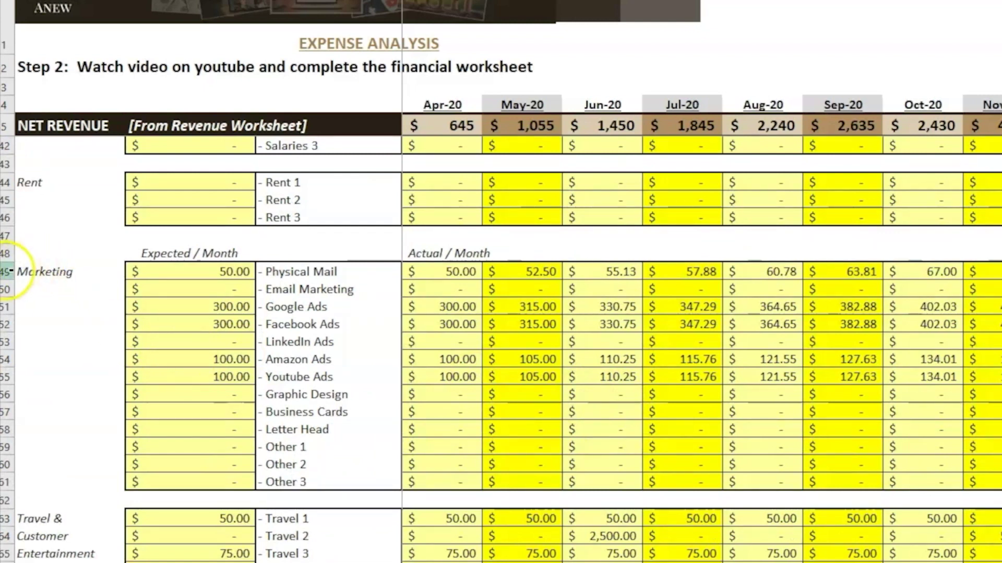
{"action": "left_click_drag", "start_coordinate": [11, 251], "coordinate": [32, 491]}
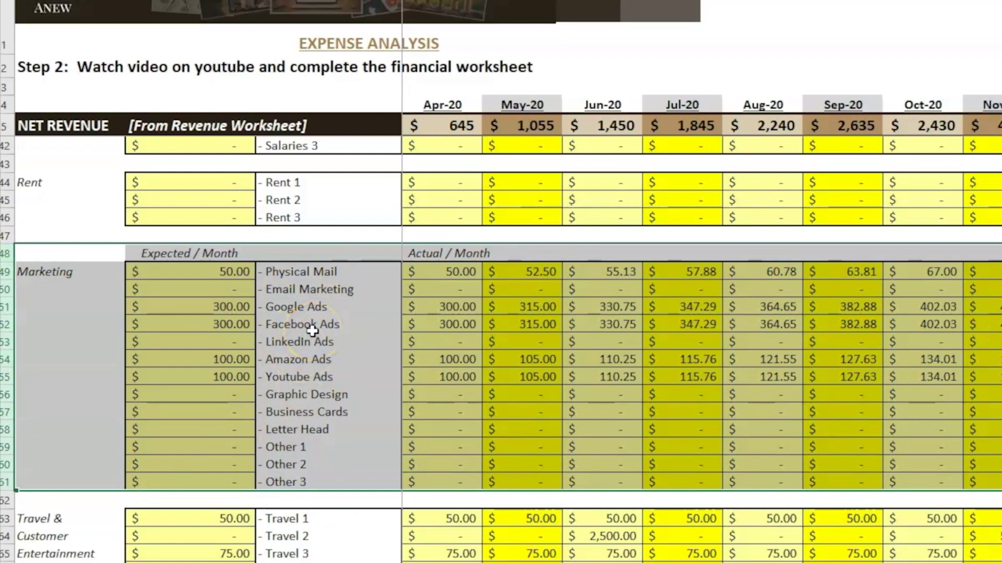
{"action": "left_click", "coordinate": [309, 271]}
Highlight the Marketing section's expected monthly amounts, and select its actual monthly amounts from Physical Mail through Other 3
{"action": "left_click_drag", "start_coordinate": [174, 254], "coordinate": [172, 489]}
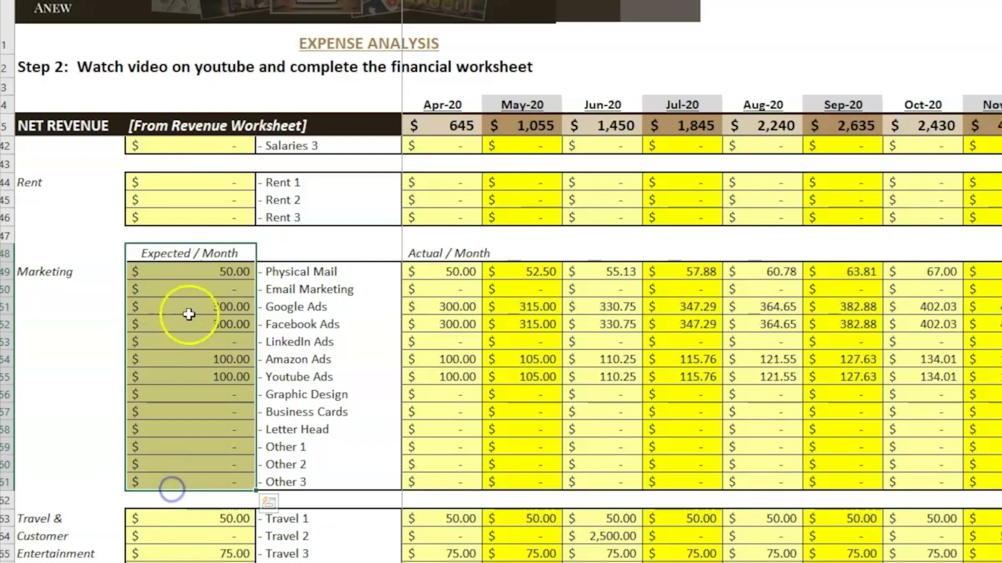
{"action": "left_click", "coordinate": [197, 254]}
{"action": "left_click_drag", "start_coordinate": [197, 254], "coordinate": [197, 536]}
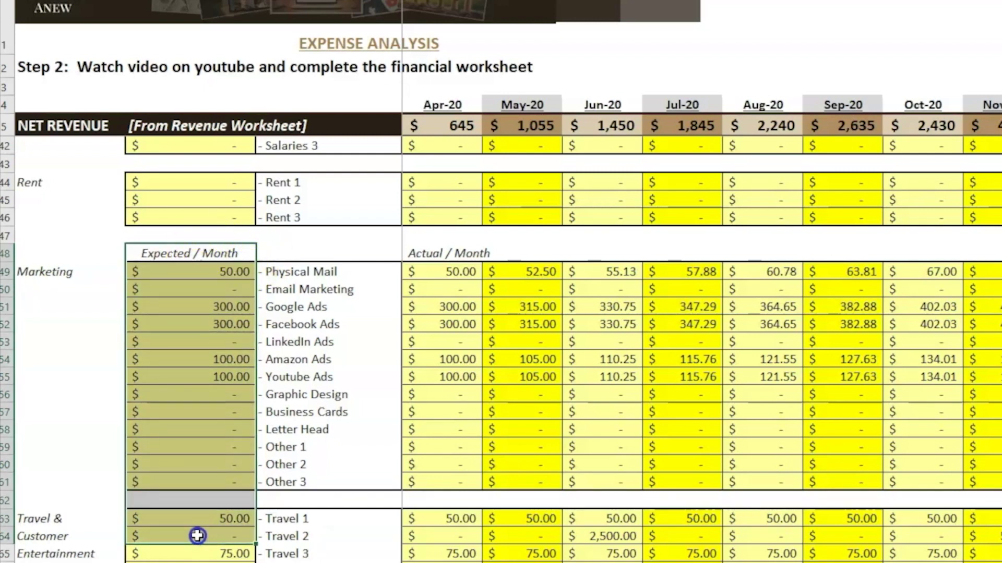
{"action": "left_click_drag", "start_coordinate": [441, 271], "coordinate": [999, 482]}
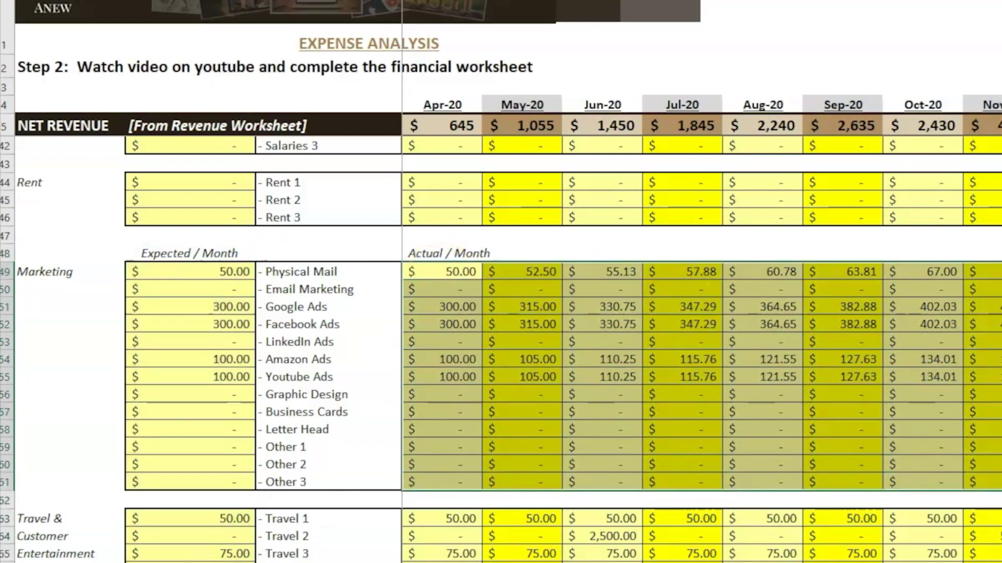
Select the April amounts and labels of the Physical Mail and Email Marketing rows in the Marketing section
{"action": "left_click", "coordinate": [437, 273]}
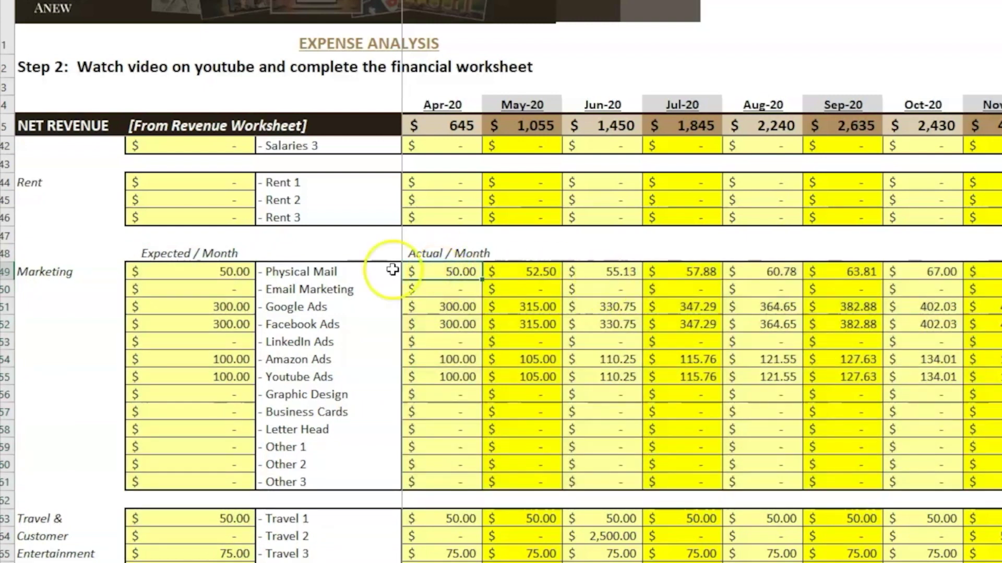
{"action": "left_click", "coordinate": [315, 272]}
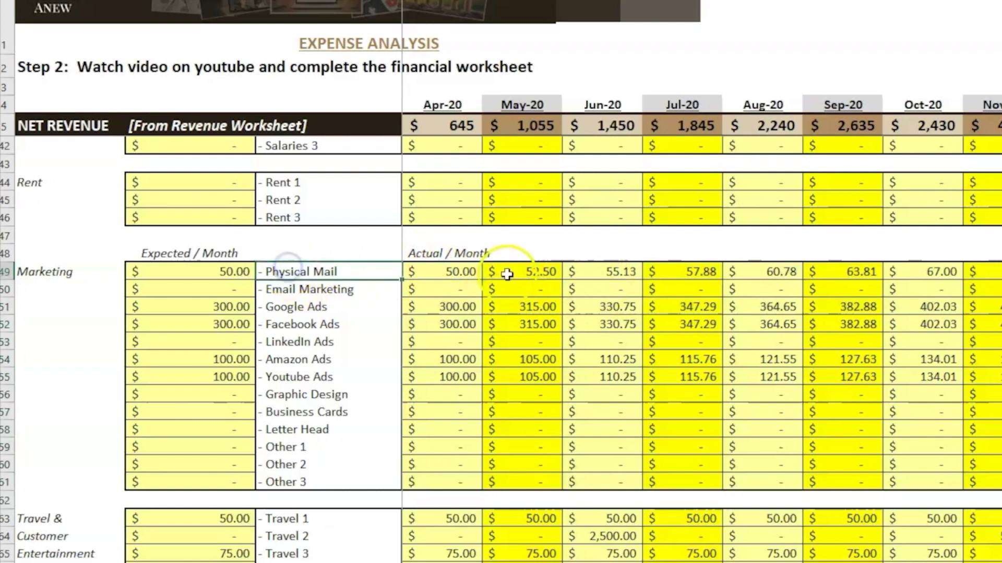
{"action": "left_click", "coordinate": [452, 289]}
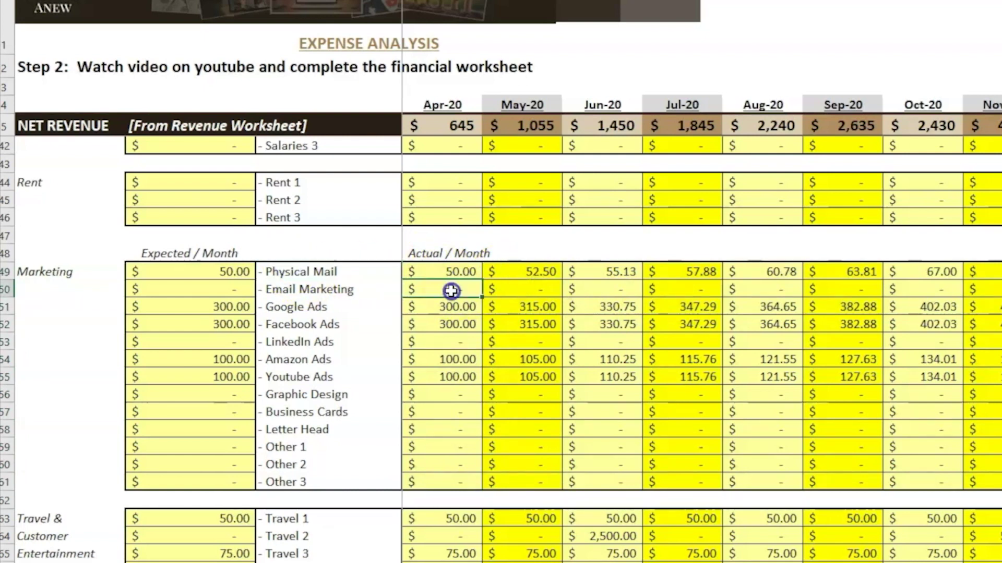
{"action": "left_click", "coordinate": [310, 288]}
{"action": "left_click", "coordinate": [310, 288]}
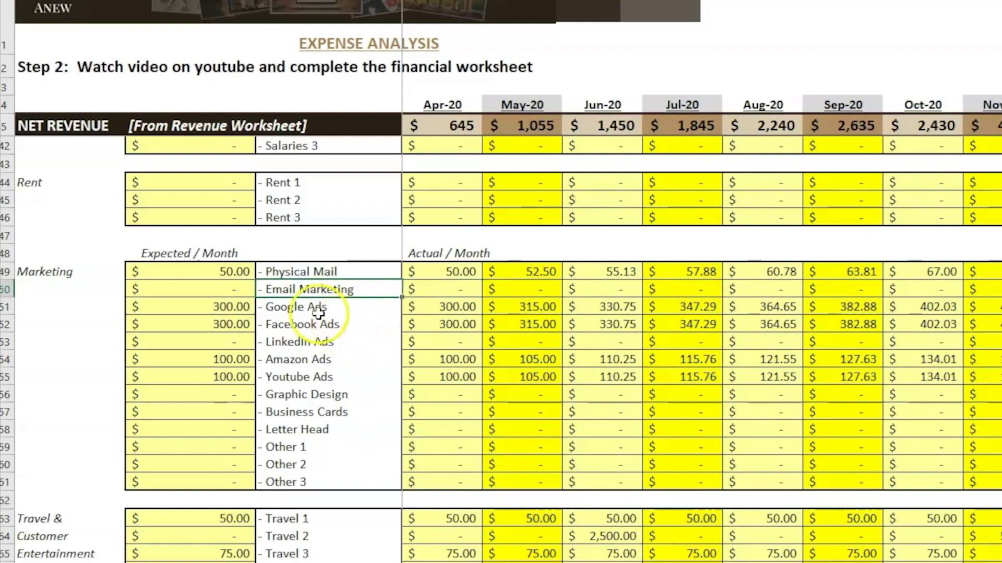
Go through the advertising channel labels in the Marketing section, from Google Ads down to Youtube Ads
{"action": "left_click", "coordinate": [275, 308]}
{"action": "key", "text": "Down"}
{"action": "key", "text": "Down"}
{"action": "key", "text": "Down"}
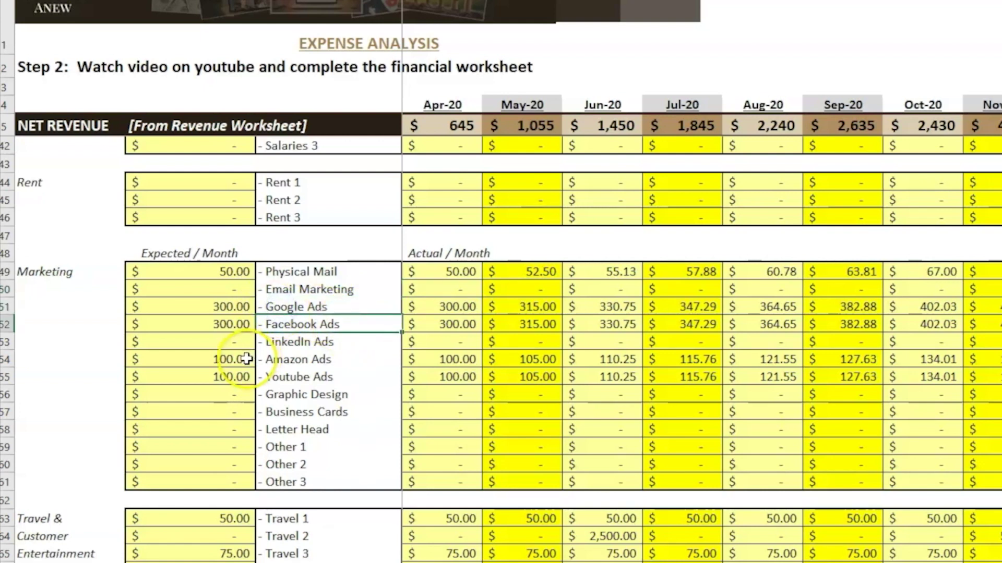
{"action": "key", "text": "Down"}
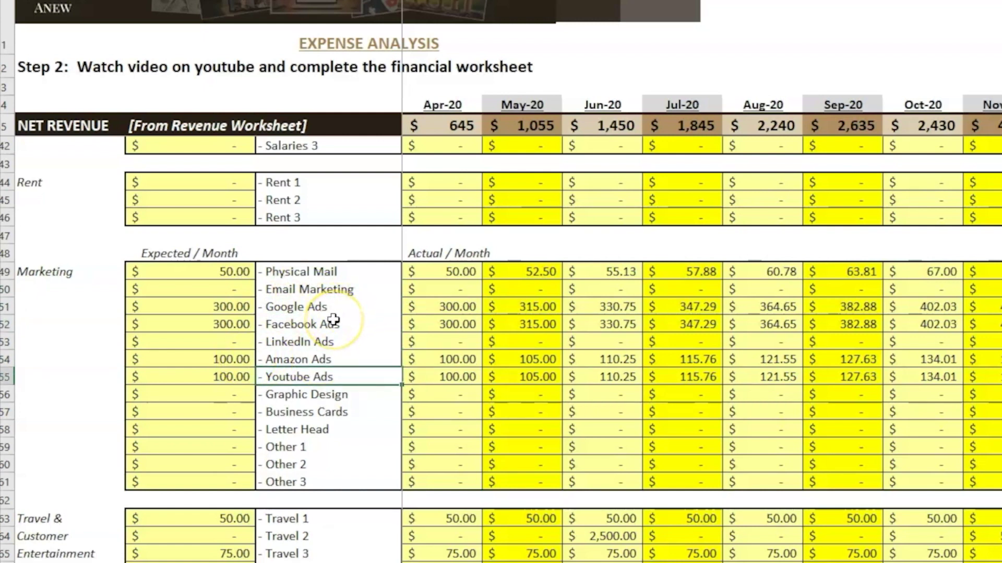
Go through the Graphic Design, Business Cards and Letter Head rows of the Marketing section
{"action": "left_click", "coordinate": [331, 394]}
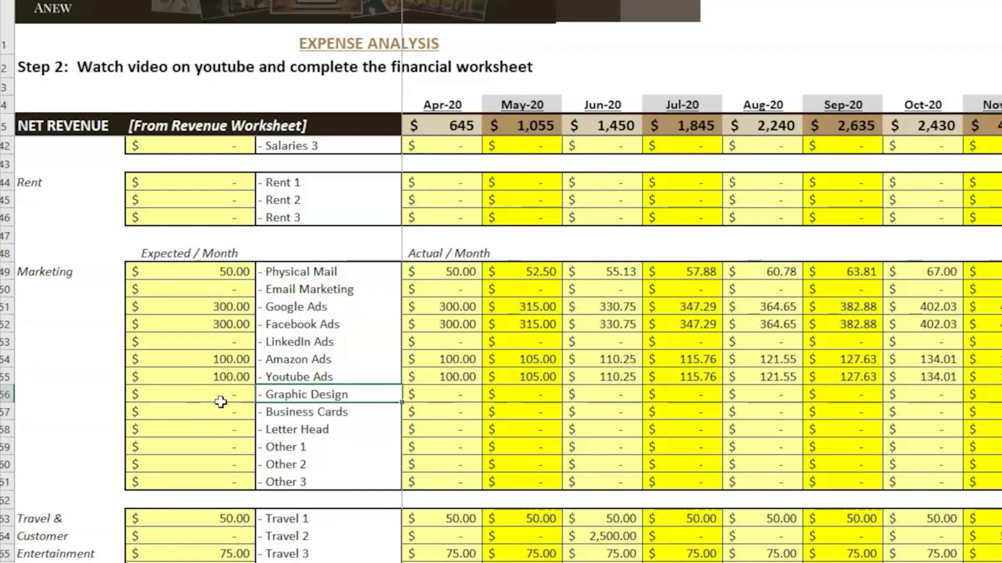
{"action": "left_click", "coordinate": [248, 388]}
{"action": "left_click", "coordinate": [331, 413]}
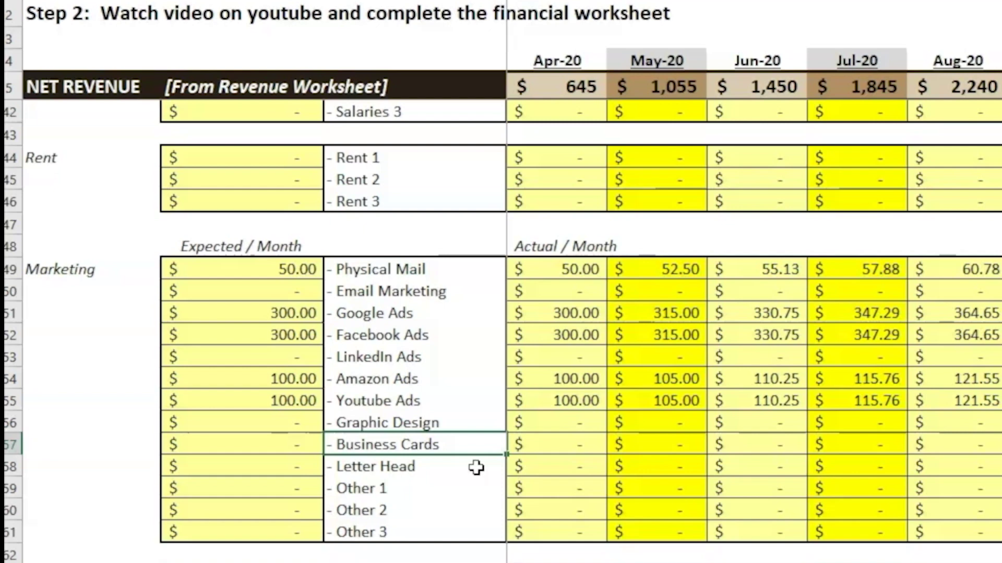
{"action": "left_click", "coordinate": [436, 470]}
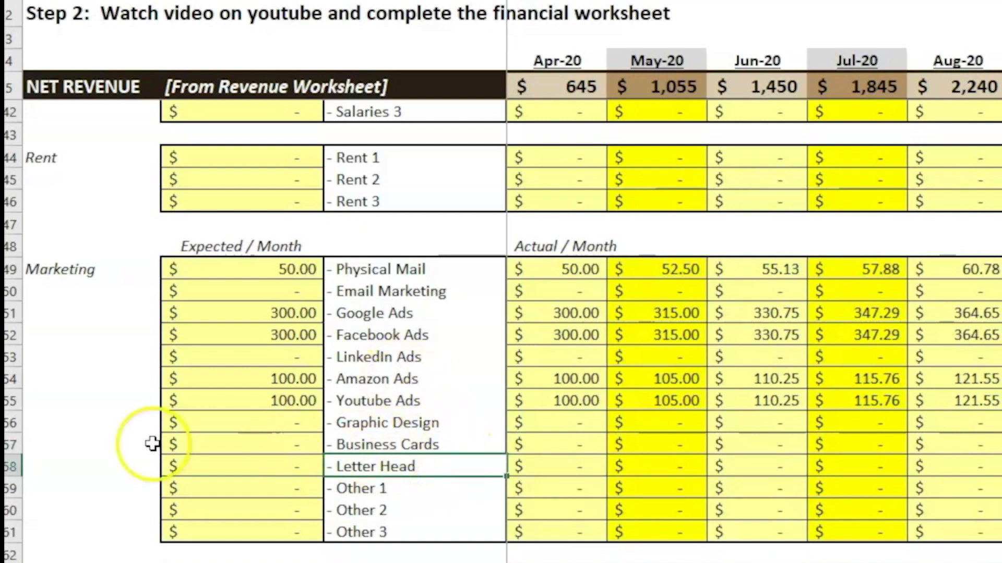
Copy the Business Anew logo picture from the banner above the expense worksheet
{"action": "right_click", "coordinate": [50, 5]}
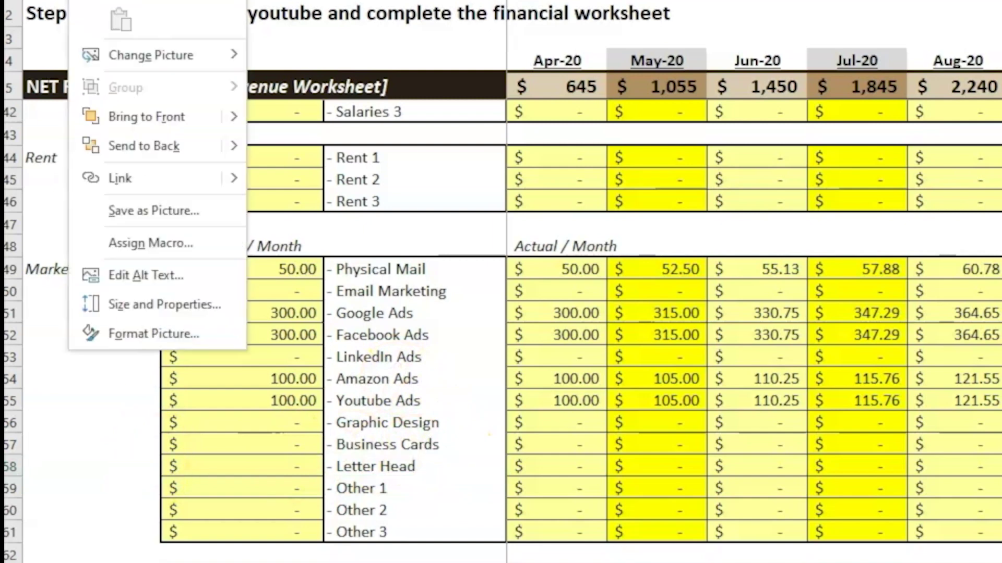
{"action": "left_click", "coordinate": [47, 3]}
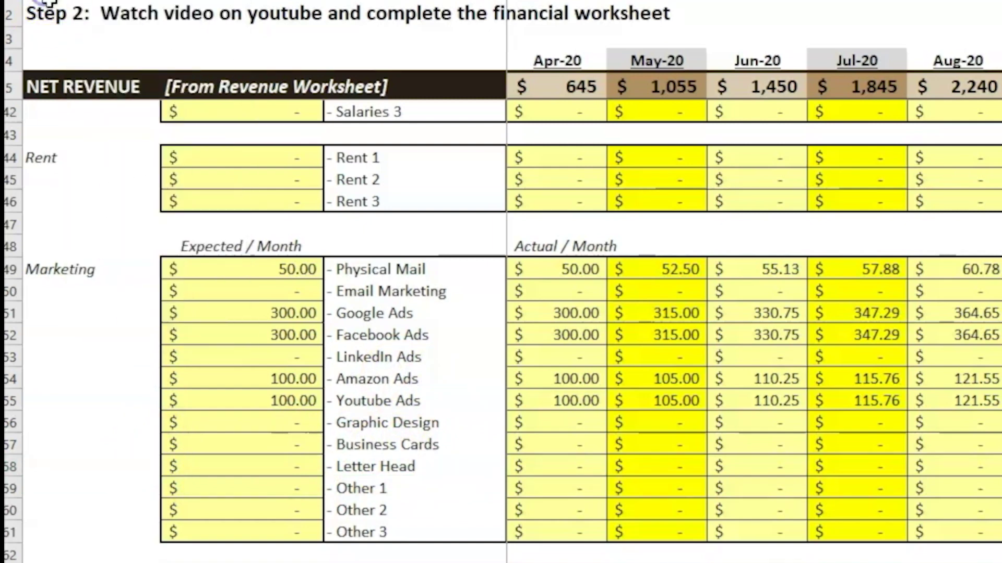
{"action": "left_click", "coordinate": [48, 6]}
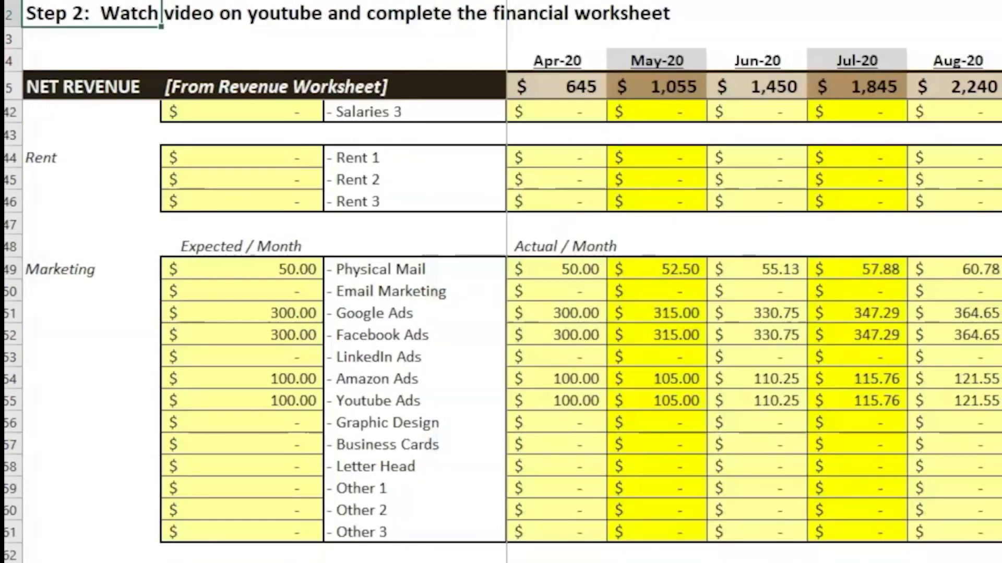
{"action": "right_click", "coordinate": [67, 2]}
{"action": "left_click", "coordinate": [121, 2]}
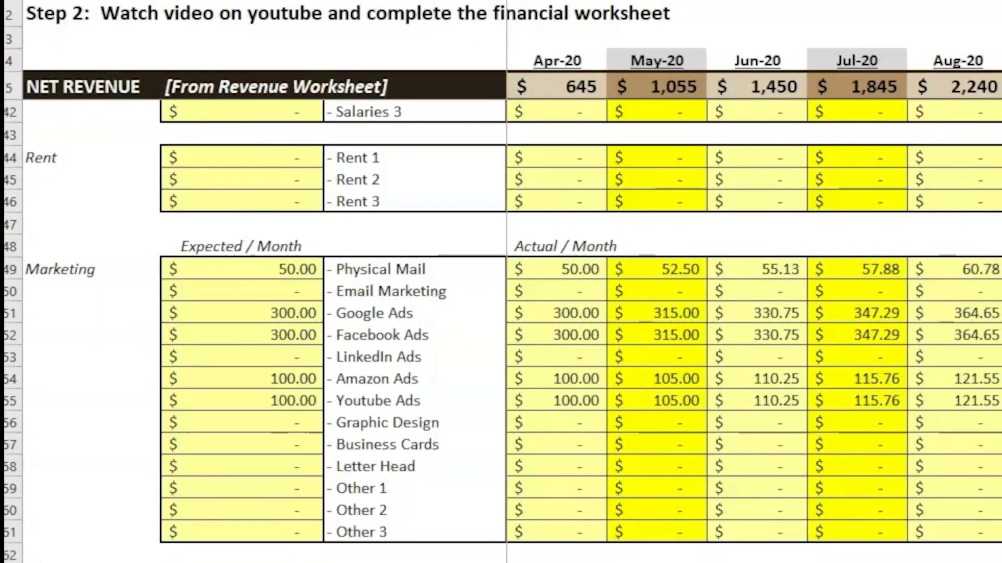
Switch to the blank Word document, paste the Business Anew logo into its page header, and return to the Excel worksheet
{"action": "key", "text": "alt+Tab"}
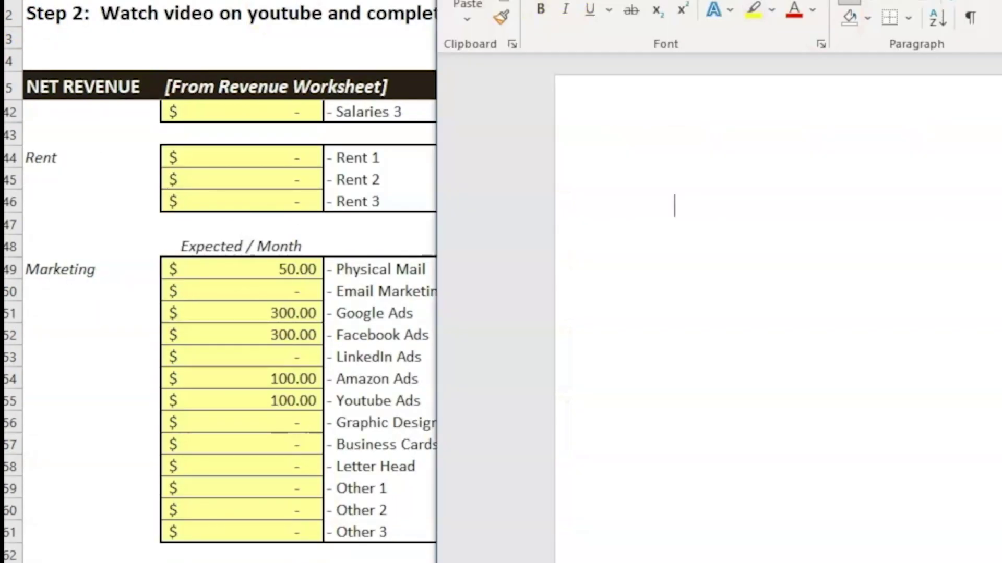
{"action": "double_click", "coordinate": [674, 146]}
{"action": "key", "text": "ctrl+v"}
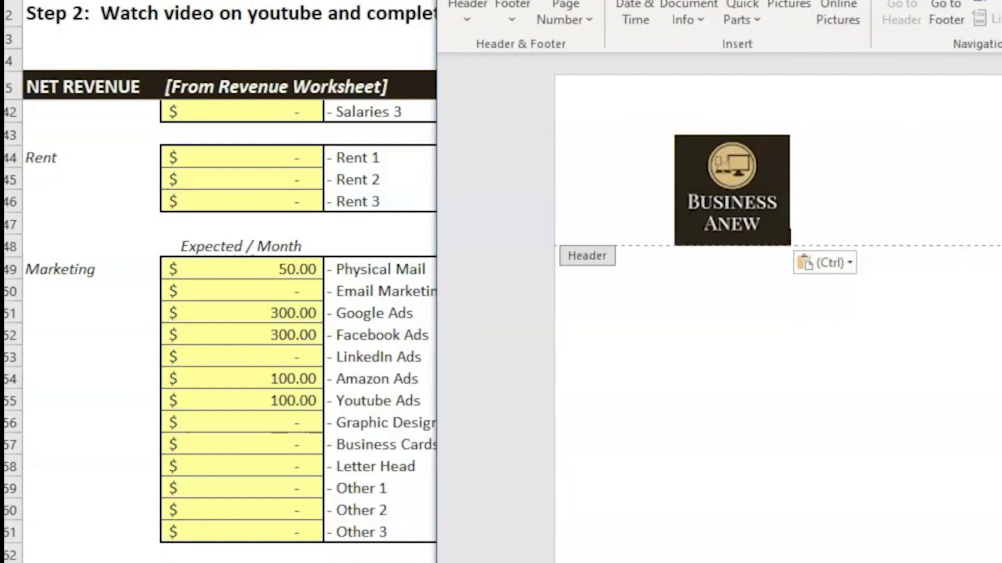
{"action": "key", "text": "Escape"}
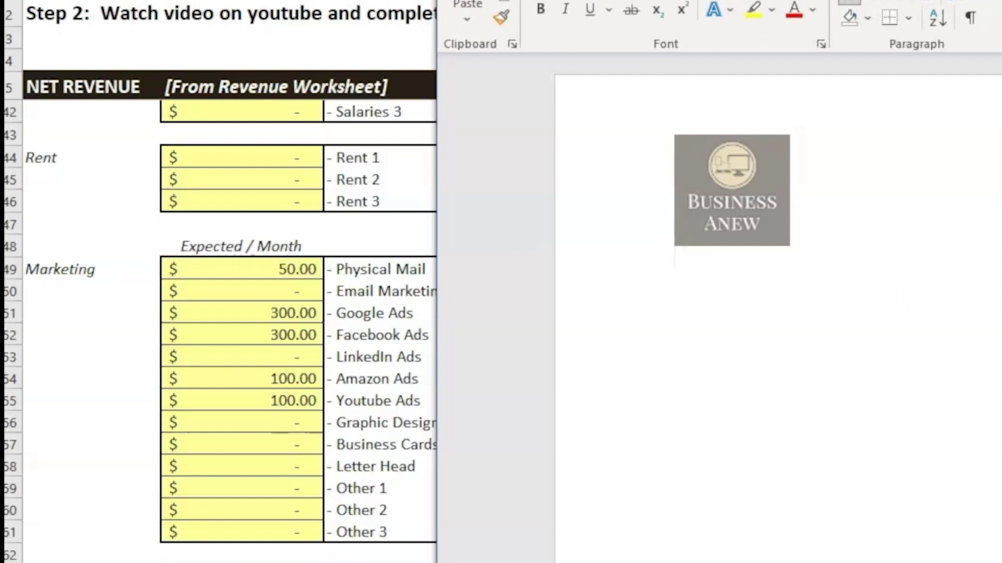
{"action": "key", "text": "alt+Tab"}
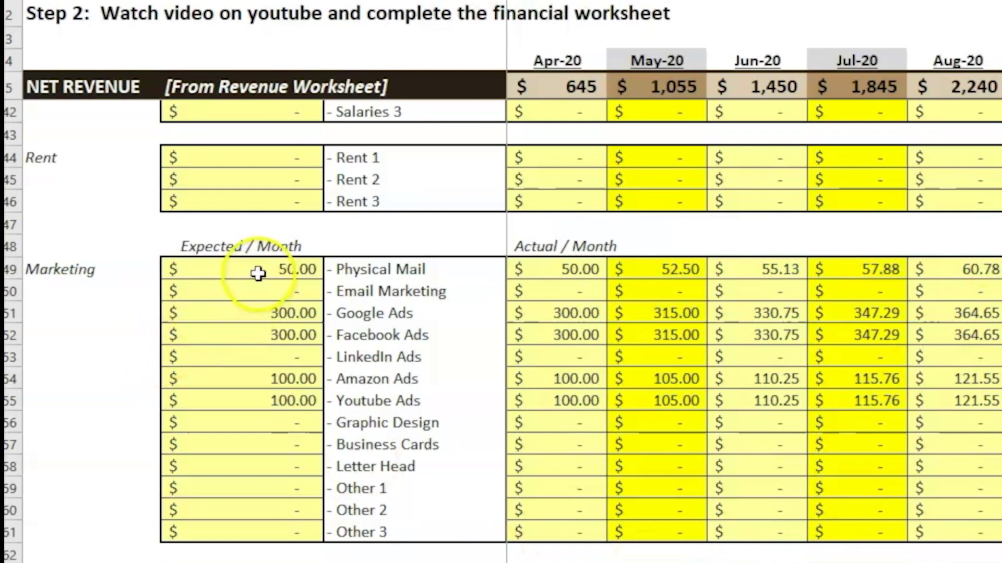
Highlight the first two expected Marketing amounts and the actual Marketing amounts from Apr-20 through Dec-20
{"action": "left_click_drag", "start_coordinate": [262, 272], "coordinate": [261, 293]}
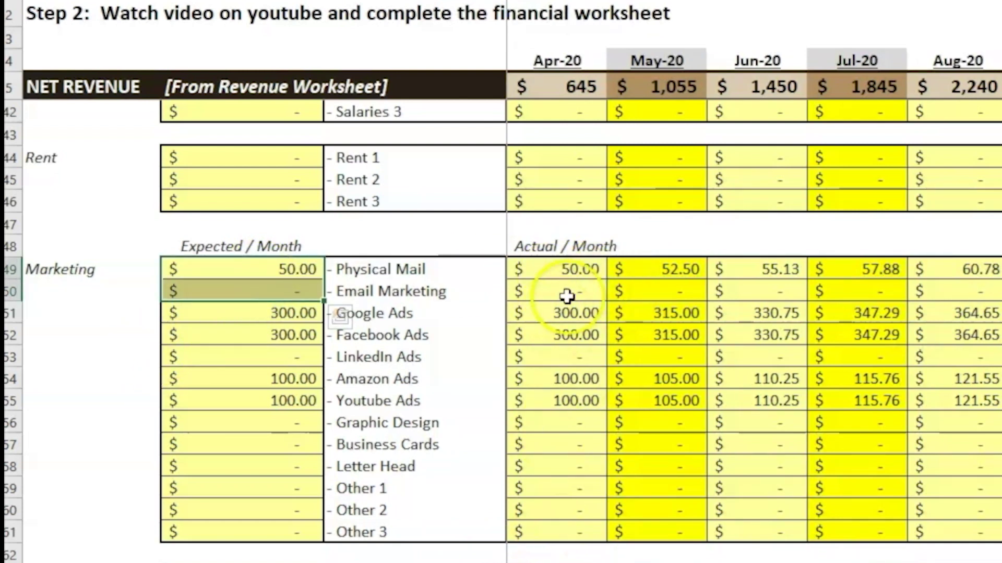
{"action": "left_click_drag", "start_coordinate": [558, 269], "coordinate": [965, 423]}
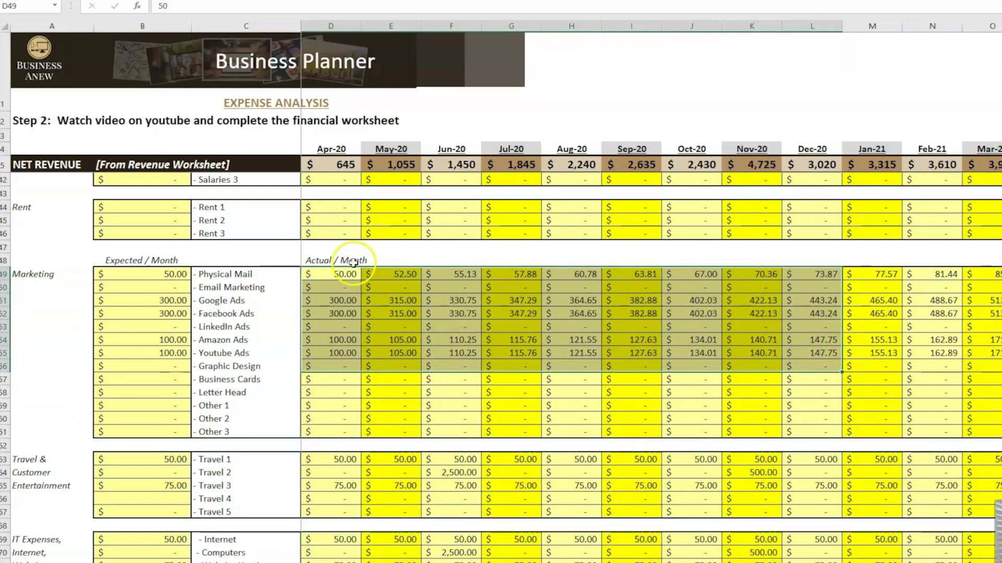
{"action": "left_click_drag", "start_coordinate": [340, 271], "coordinate": [823, 297]}
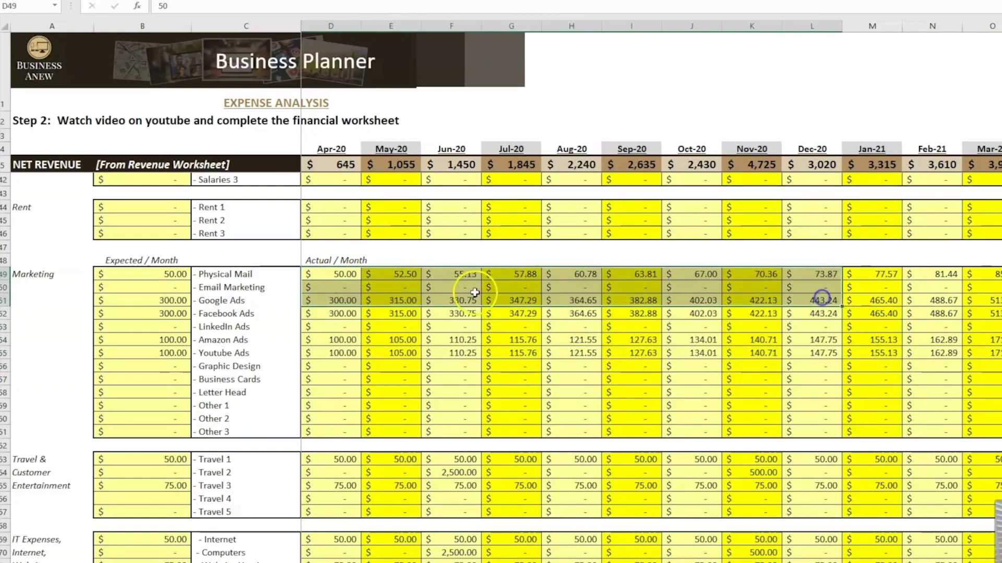
Set the May-20 actual amount for Google Ads to 400
{"action": "left_click", "coordinate": [397, 276]}
{"action": "left_click", "coordinate": [389, 300]}
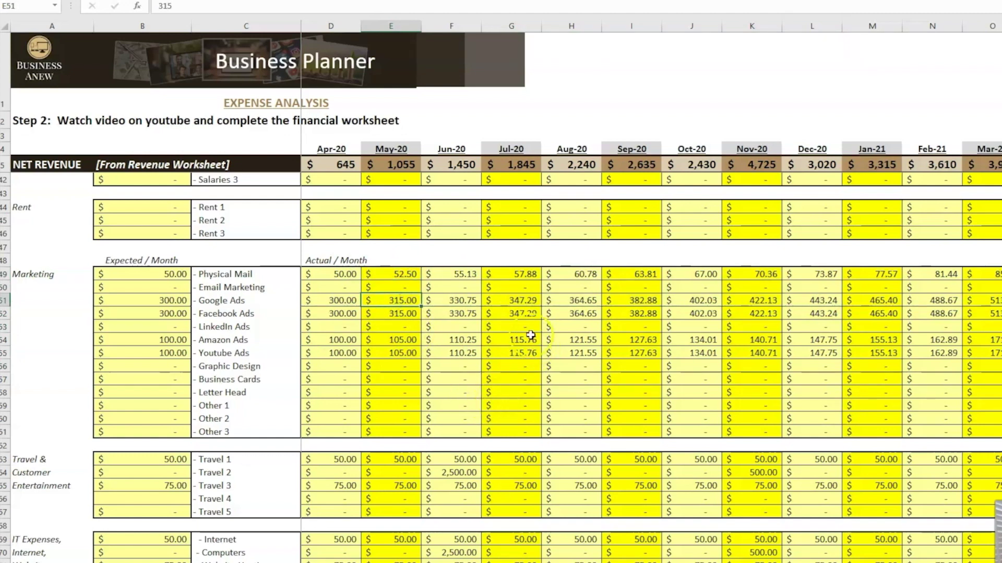
{"action": "type", "text": "400"}
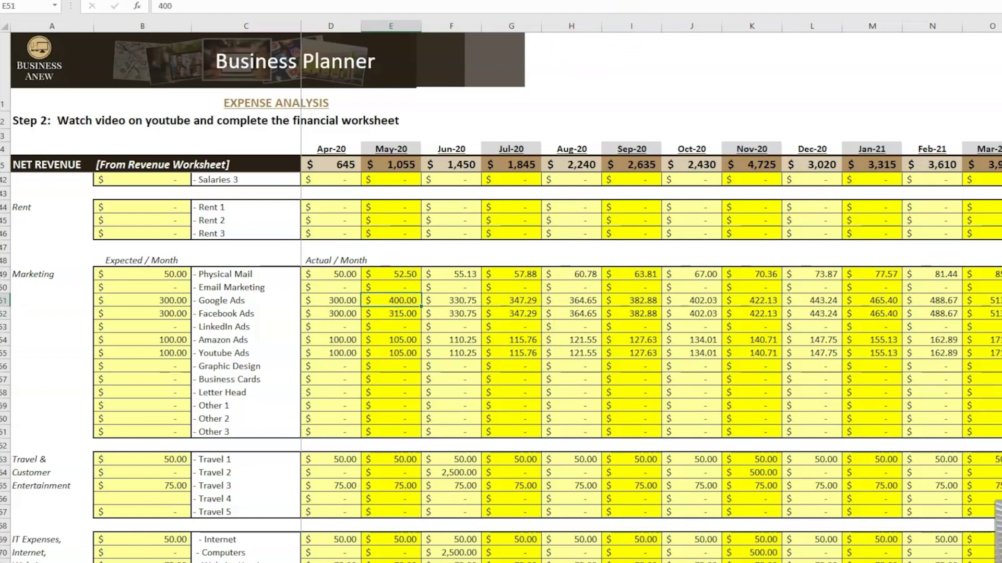
Shade the May-20 Google Ads amount and the whole May-20 Marketing column green, and undo both fills
{"action": "key", "text": "ctrl+Return"}
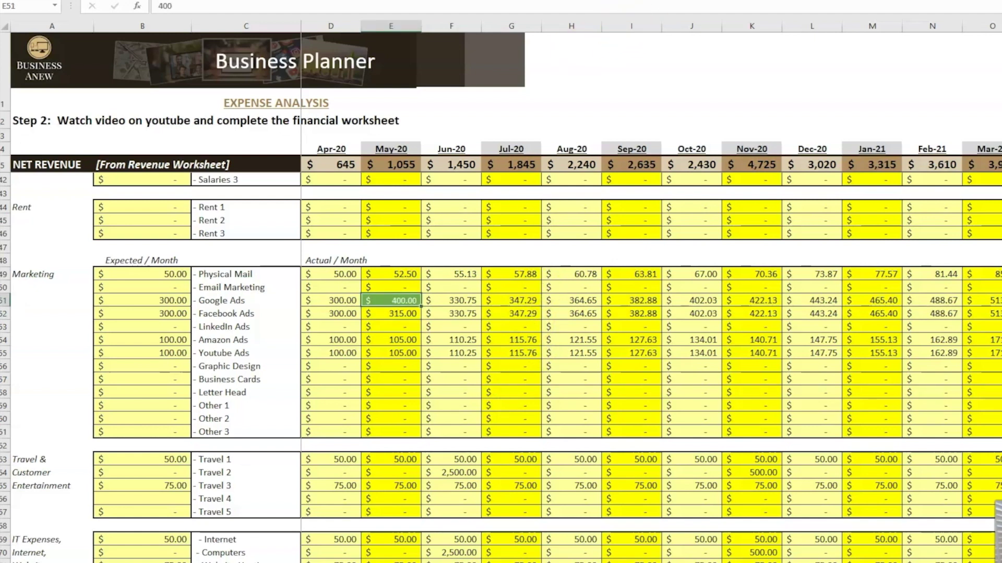
{"action": "left_click_drag", "start_coordinate": [387, 274], "coordinate": [382, 429]}
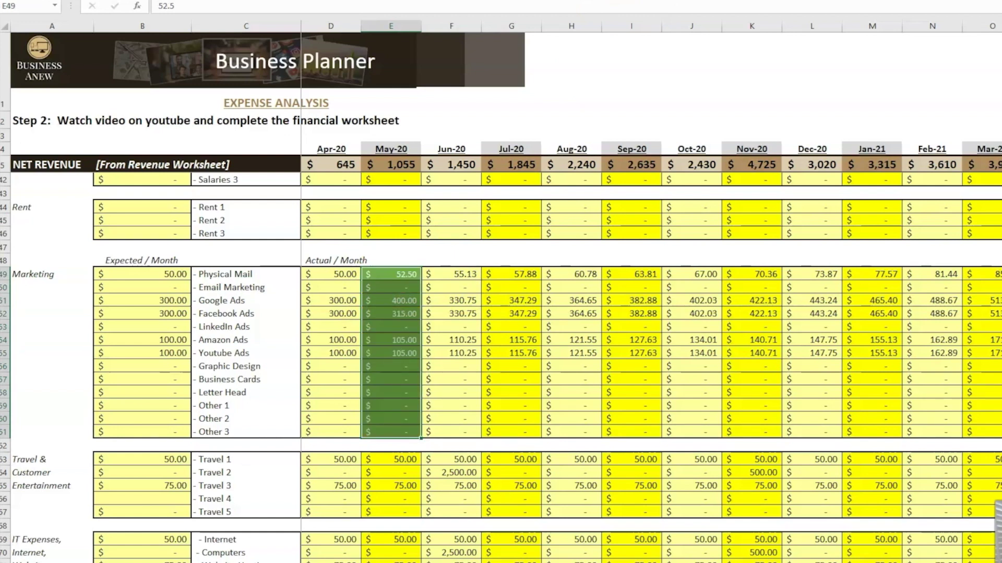
{"action": "key", "text": "ctrl+z"}
{"action": "key", "text": "ctrl+z"}
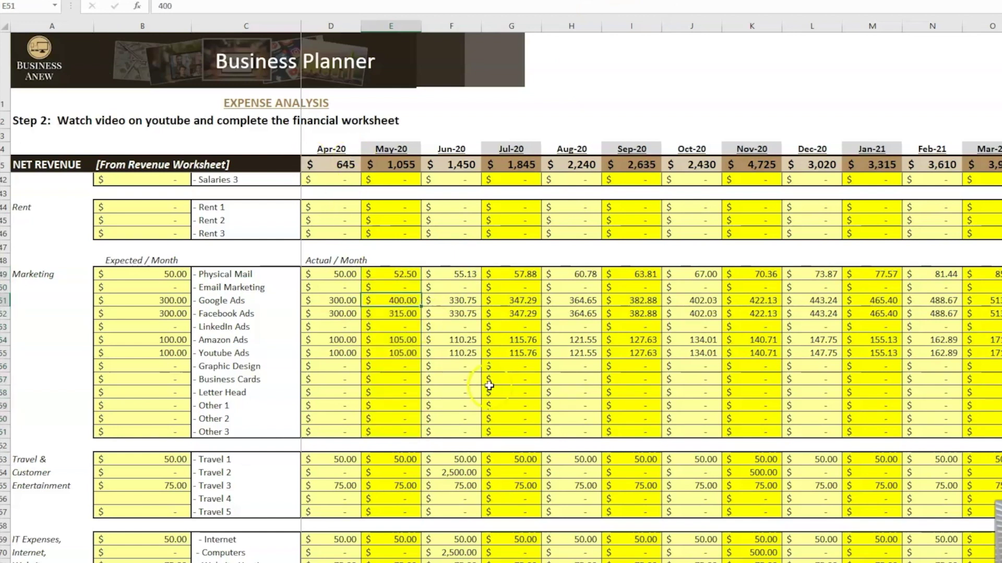
Compare the Marketing section's actual monthly amounts with its Expected / Month column, including the Google Ads amounts for expected and Mar-21
{"action": "left_click_drag", "start_coordinate": [332, 276], "coordinate": [740, 427]}
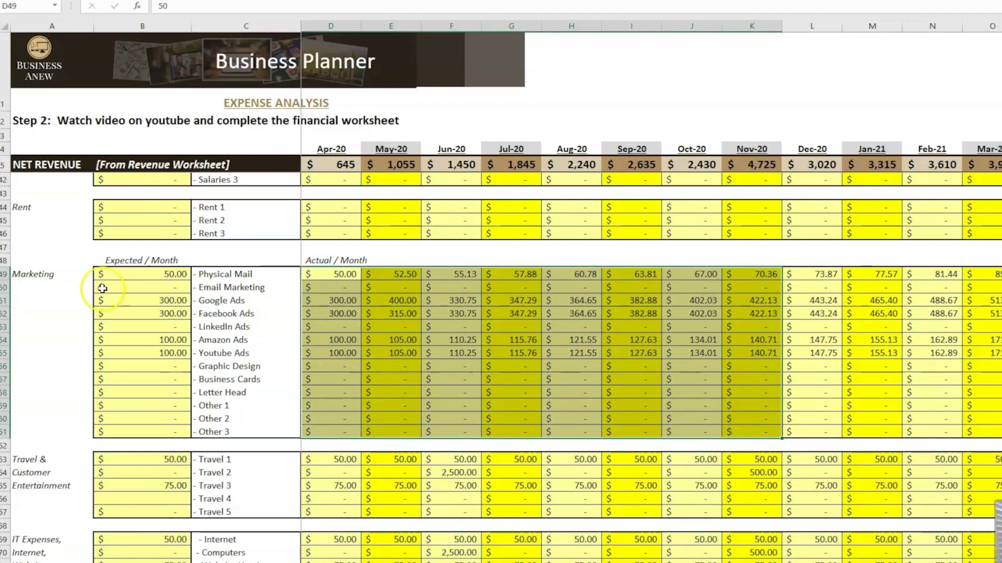
{"action": "left_click_drag", "start_coordinate": [128, 260], "coordinate": [151, 379]}
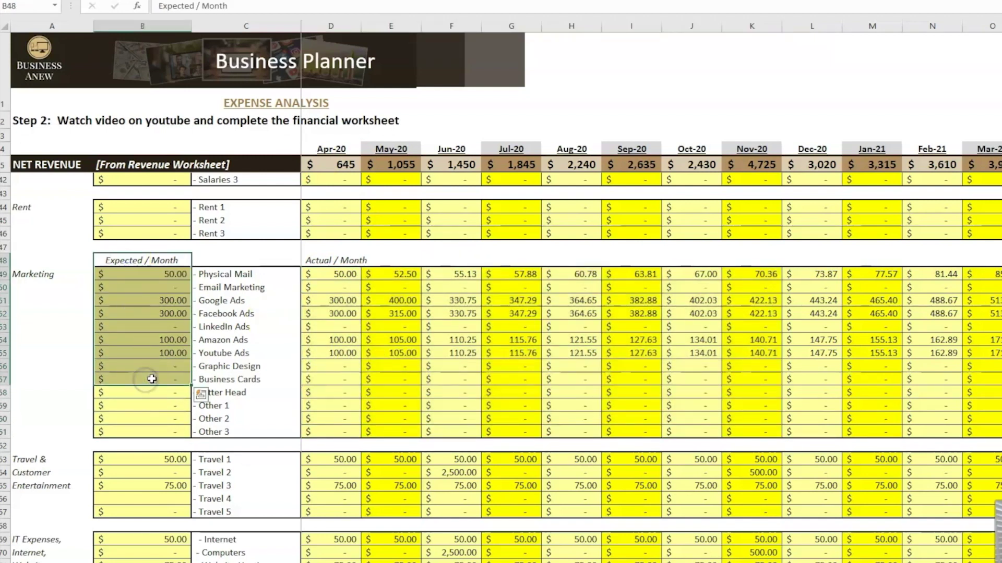
{"action": "left_click", "coordinate": [165, 256]}
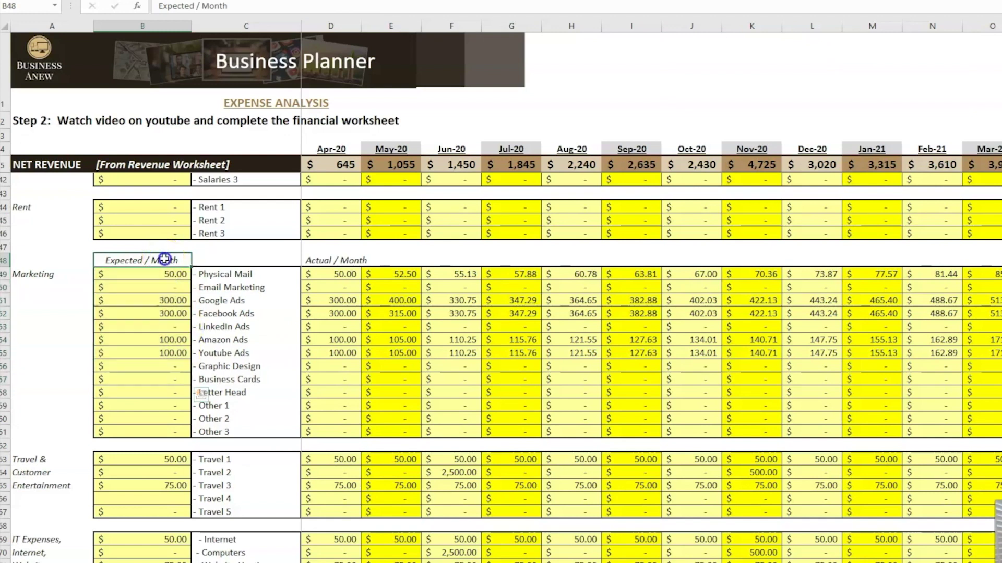
{"action": "left_click", "coordinate": [158, 300]}
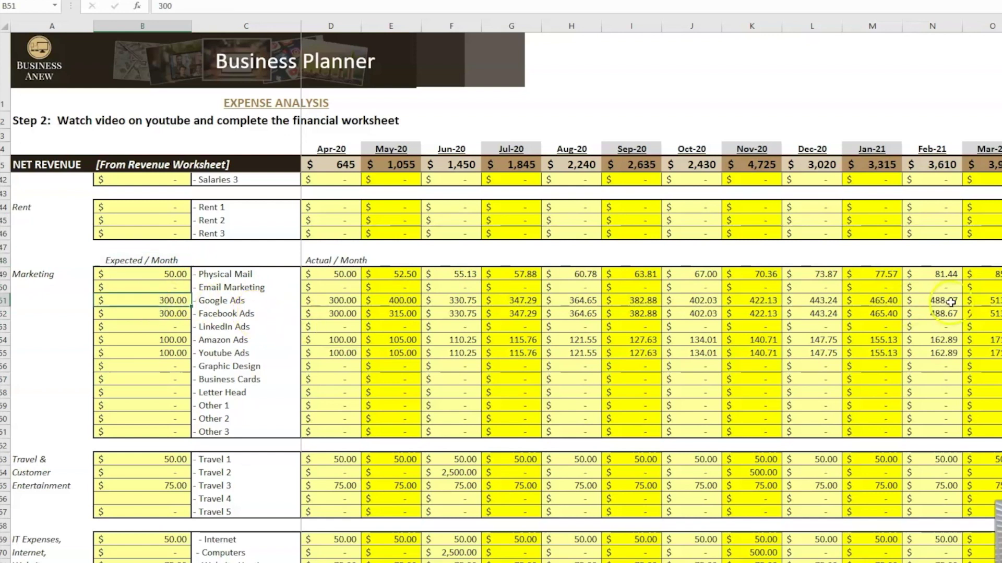
{"action": "left_click", "coordinate": [994, 300]}
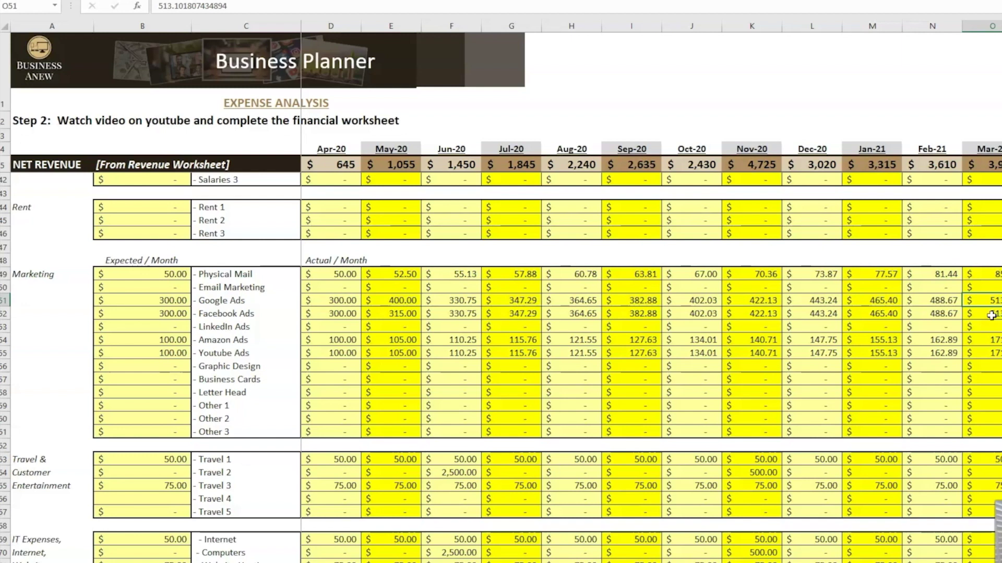
{"action": "left_click_drag", "start_coordinate": [151, 260], "coordinate": [157, 345]}
Highlight the Travel & Customer Entertainment section's actual amounts and its Travel 1 through Travel 5 labels, and select the Travel 1 label
{"action": "scroll", "coordinate": [153, 460], "scroll_direction": "down", "scroll_amount": 2}
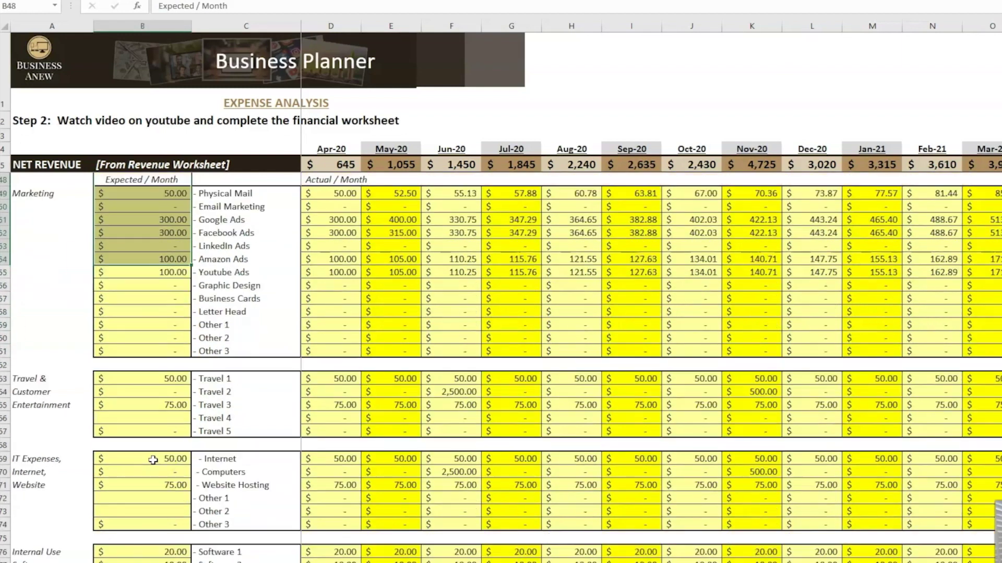
{"action": "scroll", "coordinate": [153, 460], "scroll_direction": "down", "scroll_amount": 2}
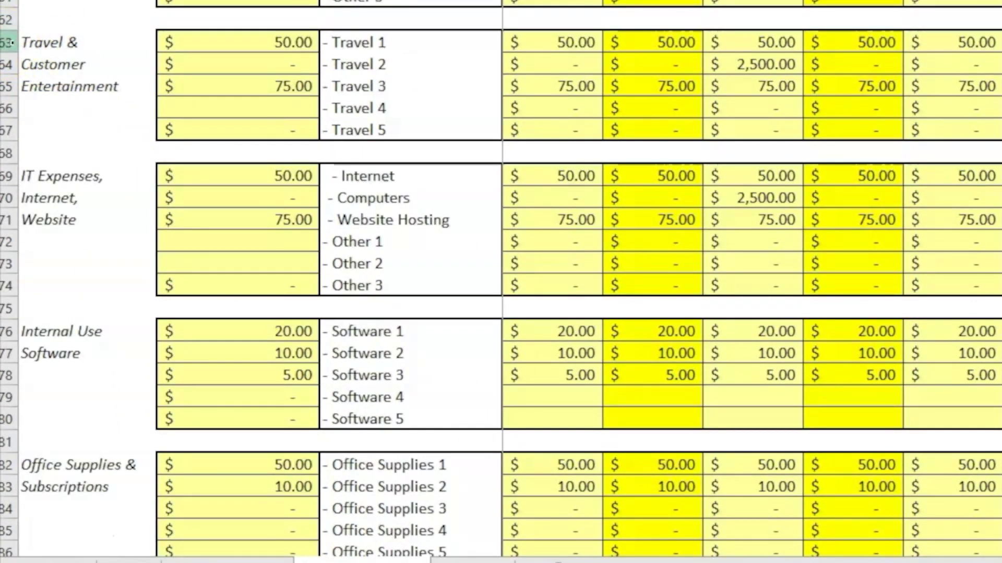
{"action": "left_click", "coordinate": [546, 42]}
{"action": "left_click_drag", "start_coordinate": [546, 42], "coordinate": [1001, 130]}
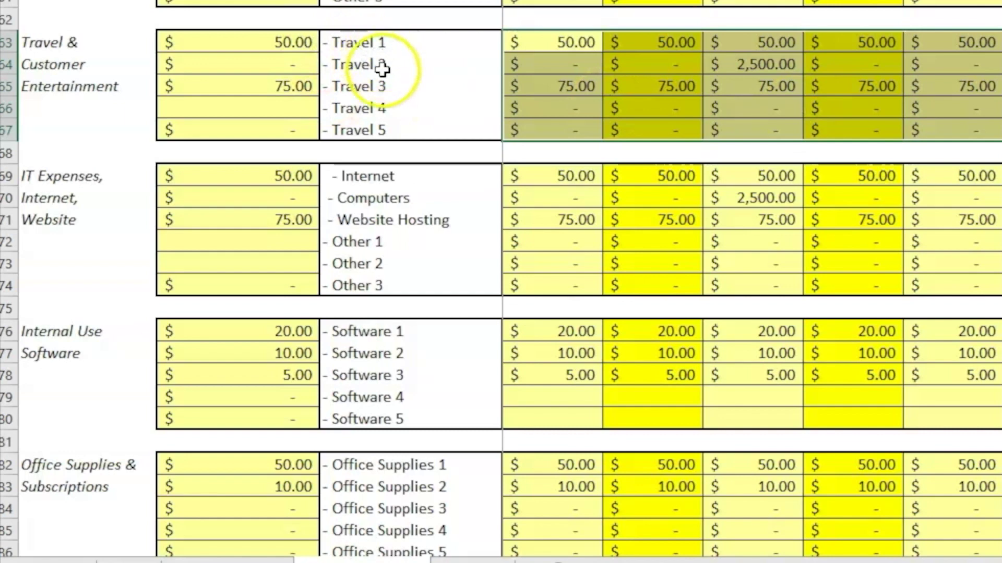
{"action": "left_click_drag", "start_coordinate": [378, 45], "coordinate": [375, 130]}
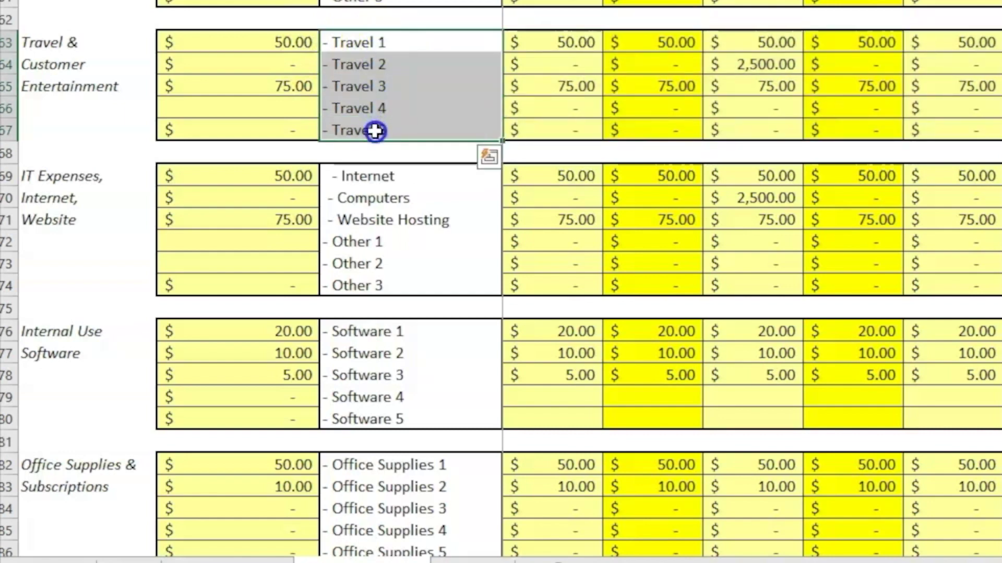
{"action": "mouse_move", "coordinate": [378, 41]}
{"action": "left_mouse_down"}
{"action": "mouse_move", "coordinate": [376, 89]}
{"action": "mouse_move", "coordinate": [375, 43]}
{"action": "left_mouse_up"}
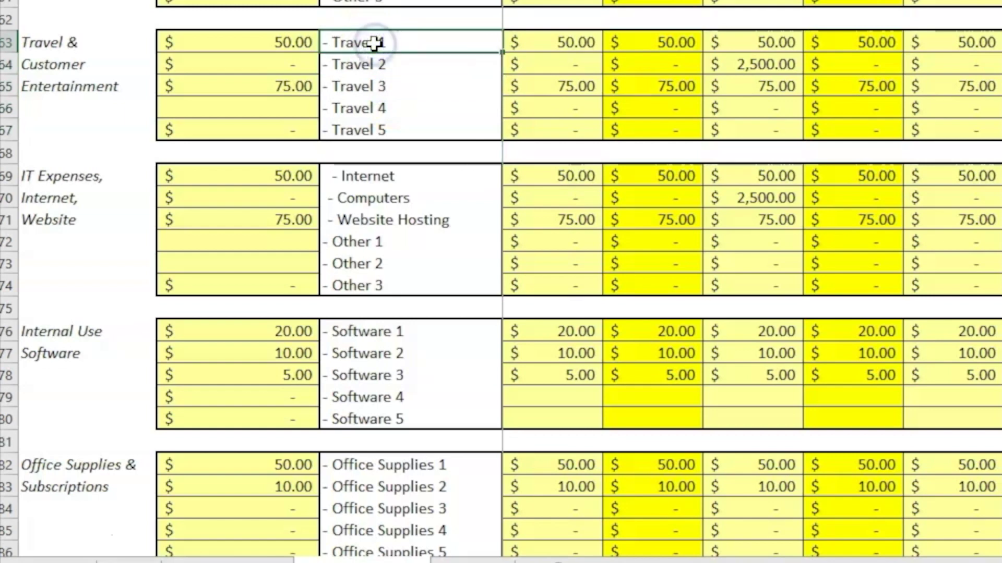
Rename the Travel 1 label in the Travel & Customer Entertainment section to Conference, and undo the rename
{"action": "type", "text": "Conference"}
{"action": "key", "text": "Return"}
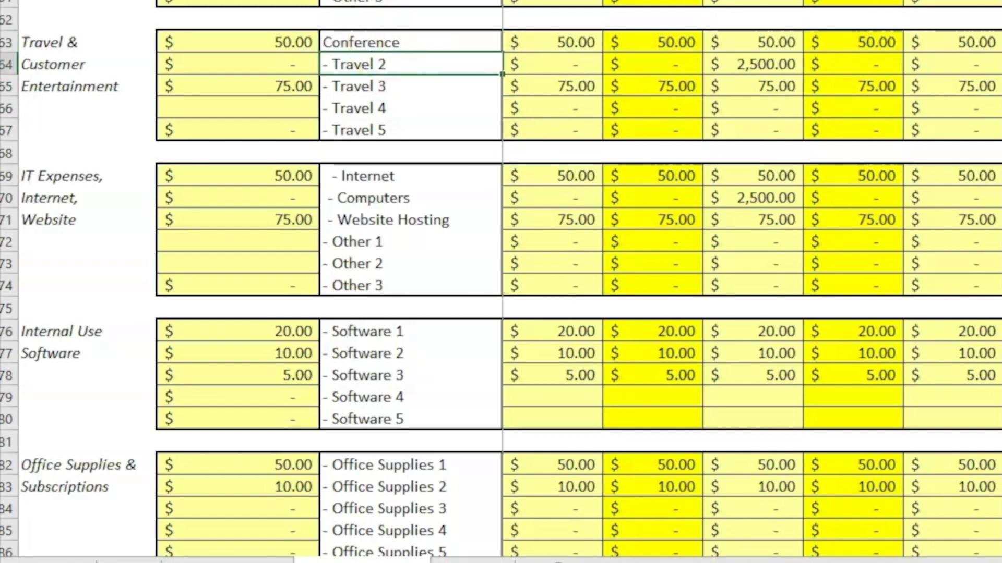
{"action": "key", "text": "ctrl+z"}
Highlight the IT Expenses, Internet and Website category labels in turn, and select the section's Internet item
{"action": "scroll", "coordinate": [608, 273], "scroll_direction": "down", "scroll_amount": 1}
{"action": "left_click", "coordinate": [49, 115]}
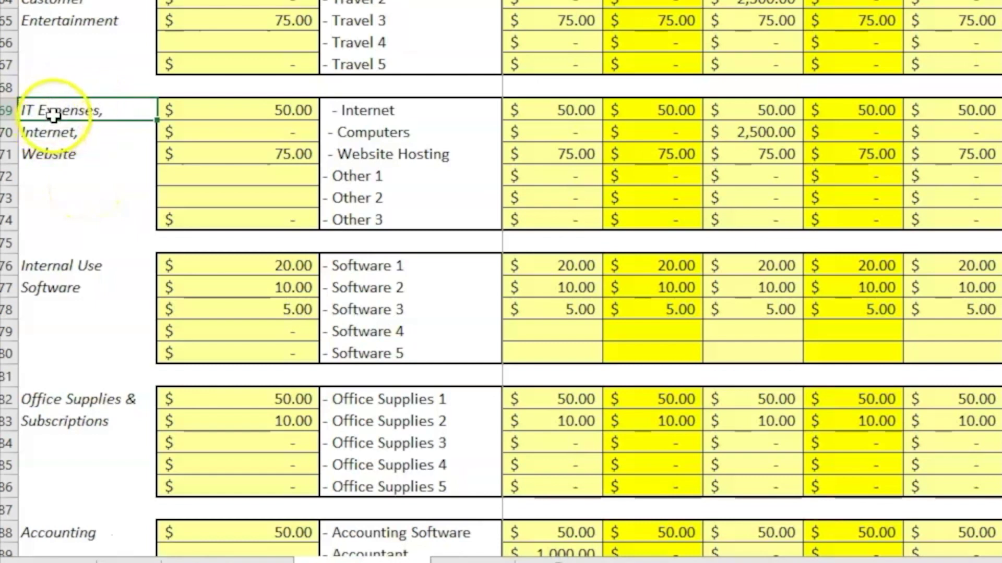
{"action": "left_click", "coordinate": [51, 132]}
{"action": "left_click", "coordinate": [53, 156]}
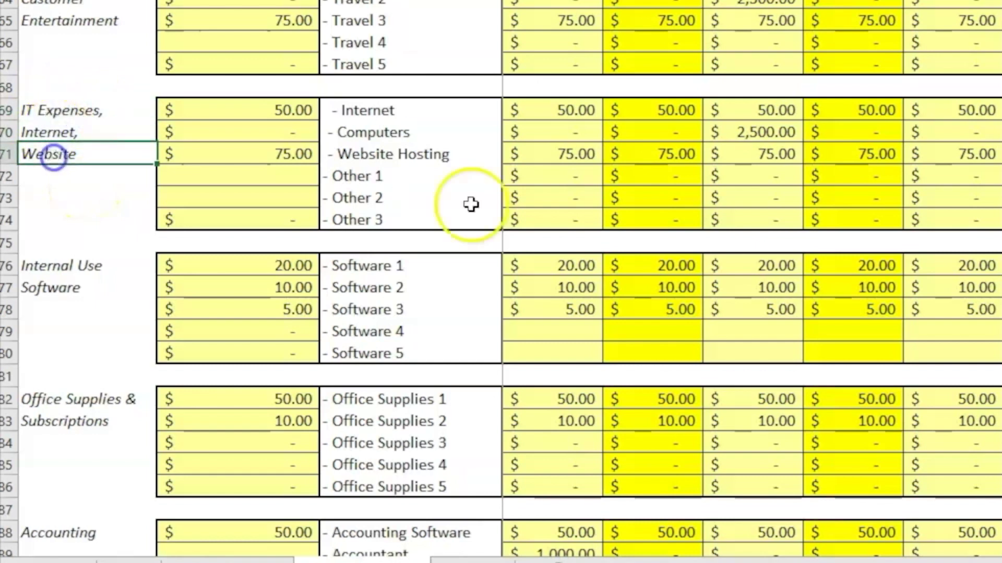
{"action": "left_click", "coordinate": [392, 112]}
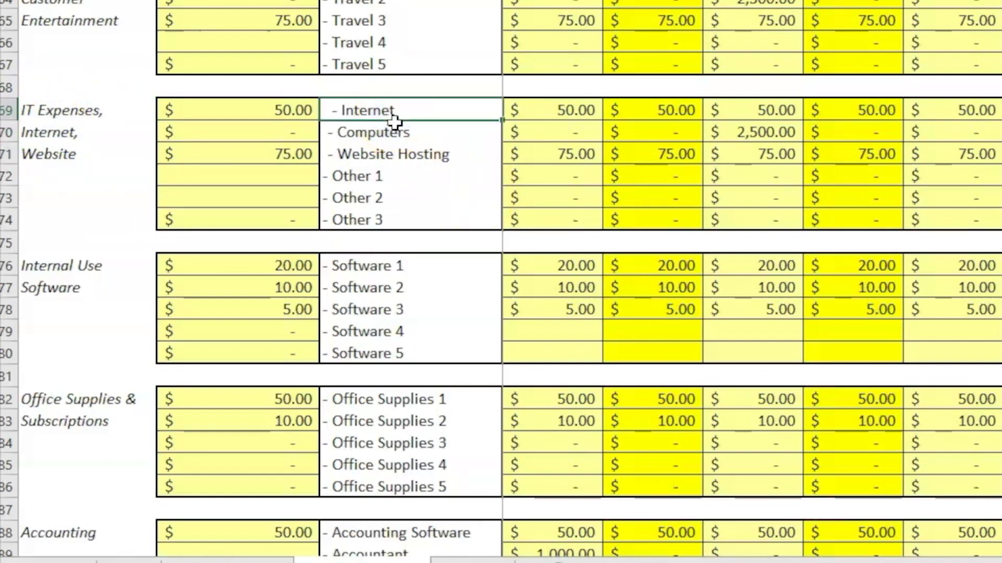
Examine the monthly actual amounts for Computers in the IT Expenses section, including Jun-20 and the months after it
{"action": "left_click", "coordinate": [9, 132]}
{"action": "left_click", "coordinate": [626, 137]}
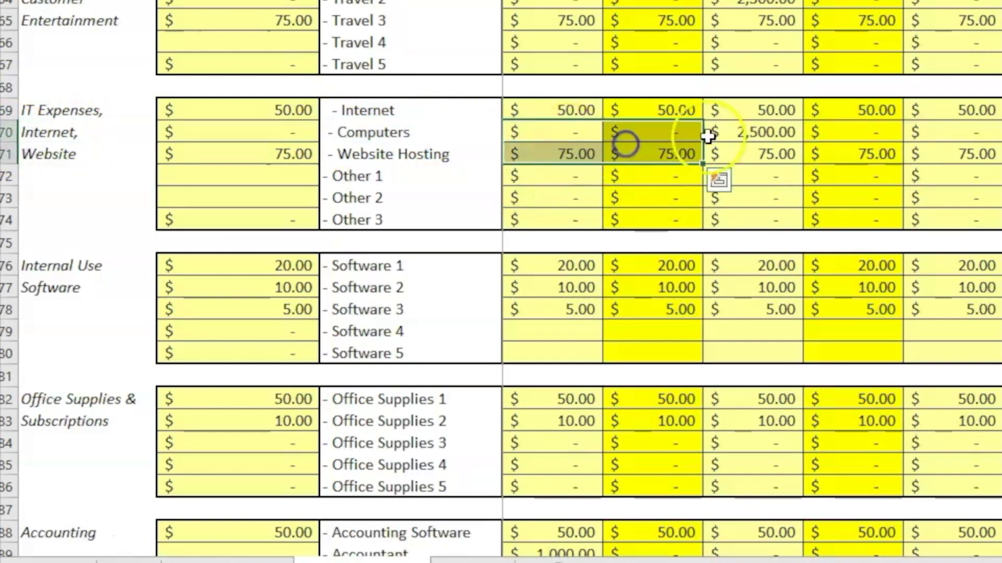
{"action": "left_click", "coordinate": [747, 132]}
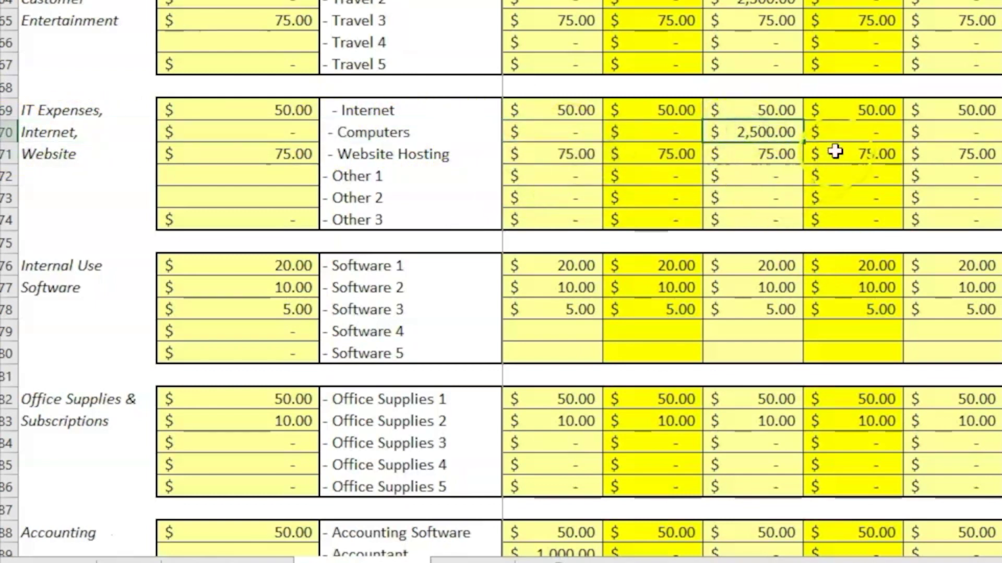
{"action": "left_click_drag", "start_coordinate": [861, 134], "coordinate": [999, 135]}
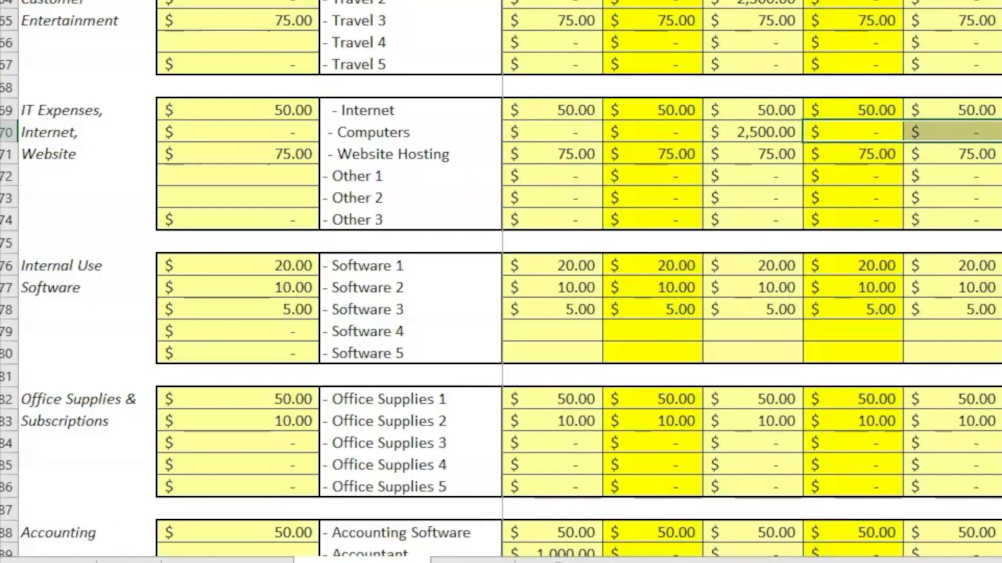
{"action": "left_click", "coordinate": [1001, 132]}
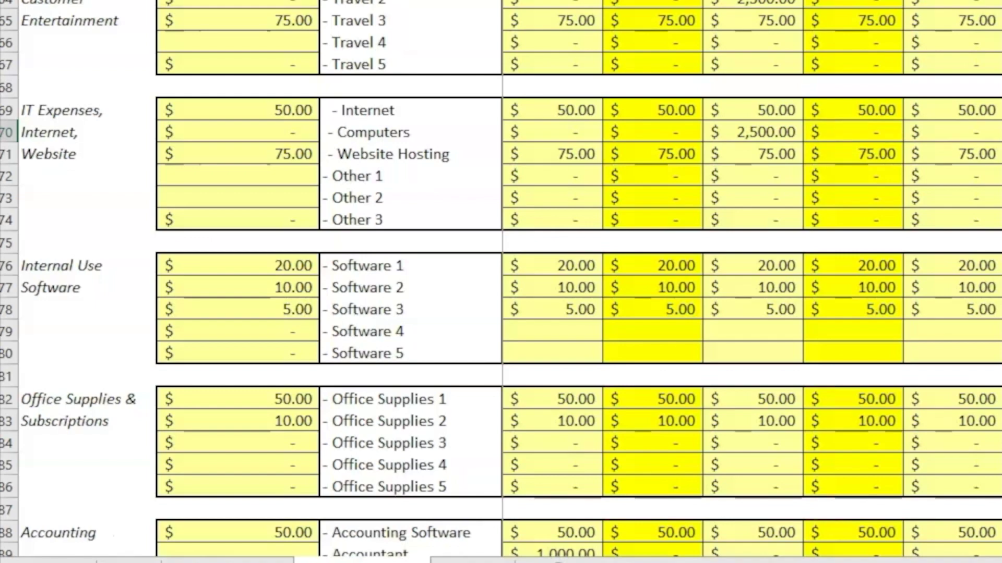
Compare the Salaries 1 expected monthly amount with its Apr-20 actual amount
{"action": "scroll", "coordinate": [669, 311], "scroll_direction": "up", "scroll_amount": 10}
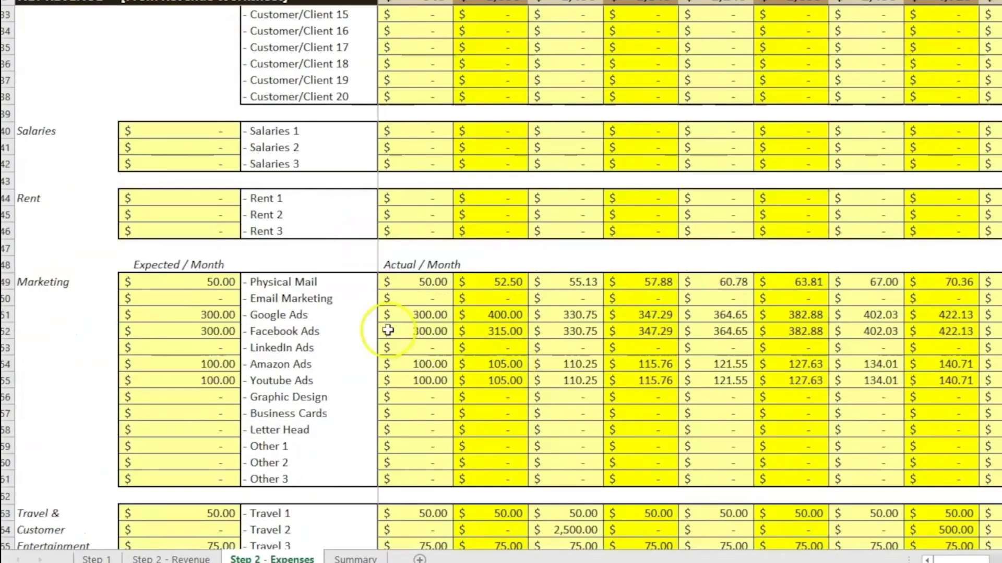
{"action": "left_click", "coordinate": [156, 131]}
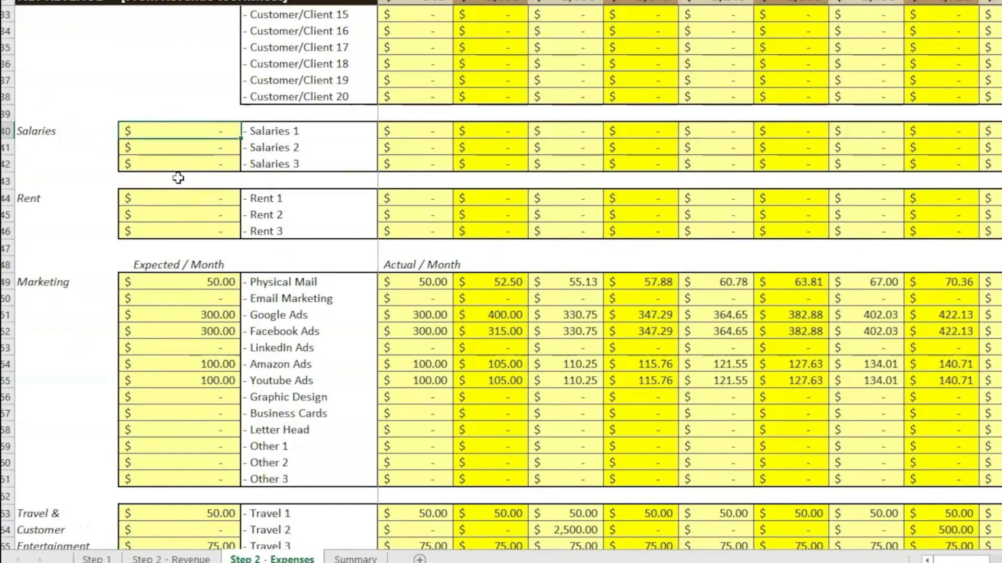
{"action": "left_click", "coordinate": [407, 129]}
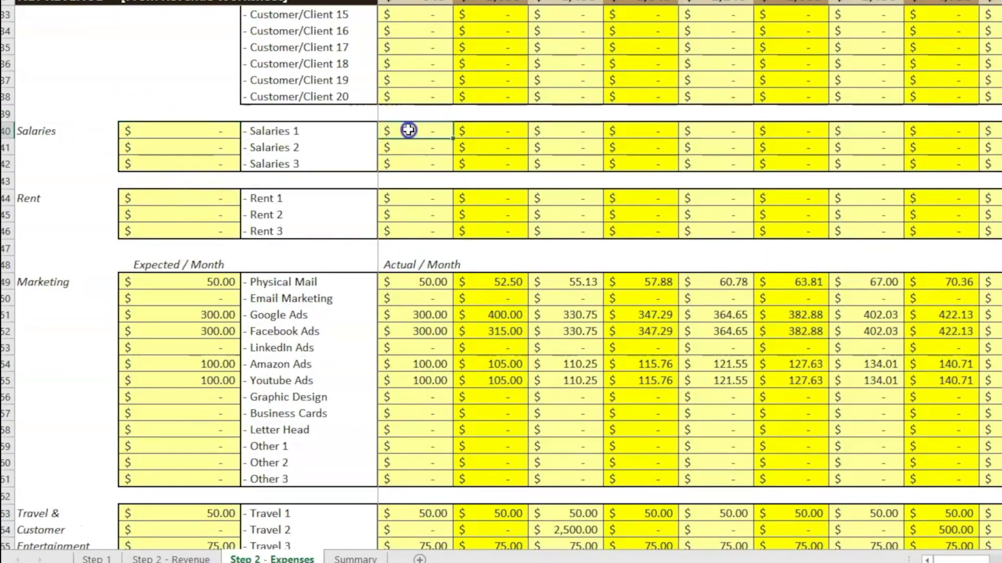
Examine the IT Expenses section's Apr-20 actual amounts, its Website Hosting item and its Other 1 through Other 3 labels
{"action": "scroll", "coordinate": [448, 350], "scroll_direction": "down", "scroll_amount": 8}
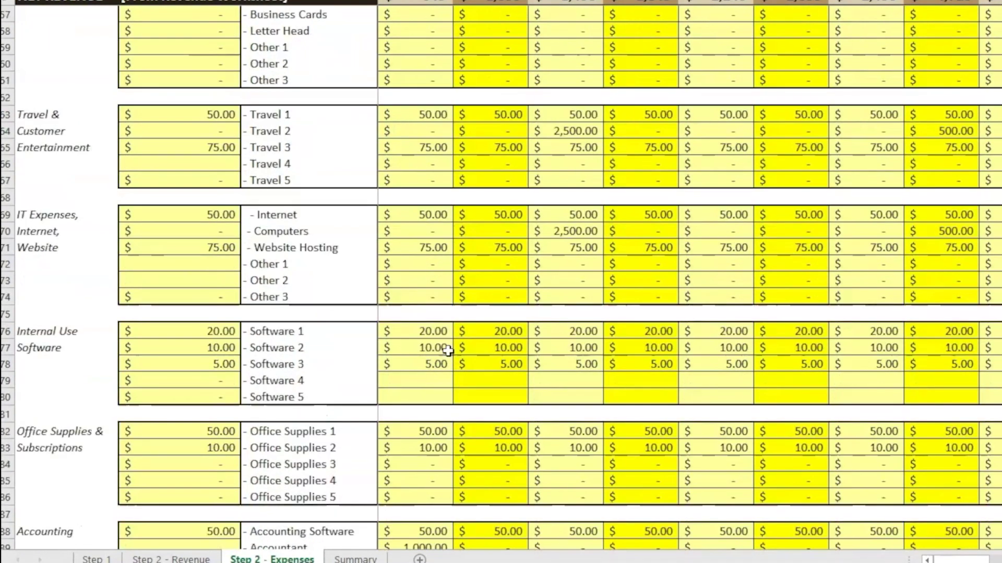
{"action": "scroll", "coordinate": [447, 350], "scroll_direction": "down", "scroll_amount": 2}
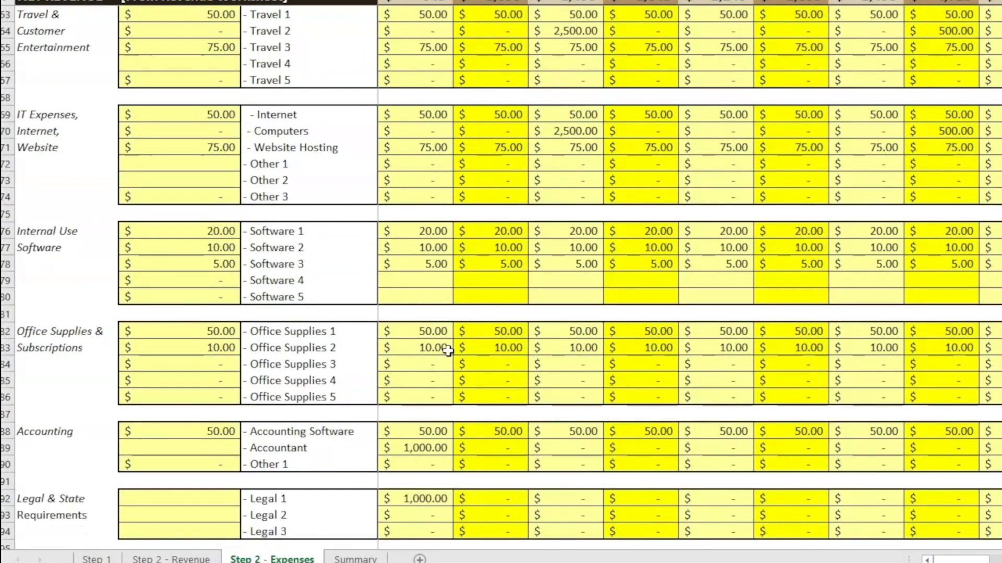
{"action": "left_click", "coordinate": [409, 131]}
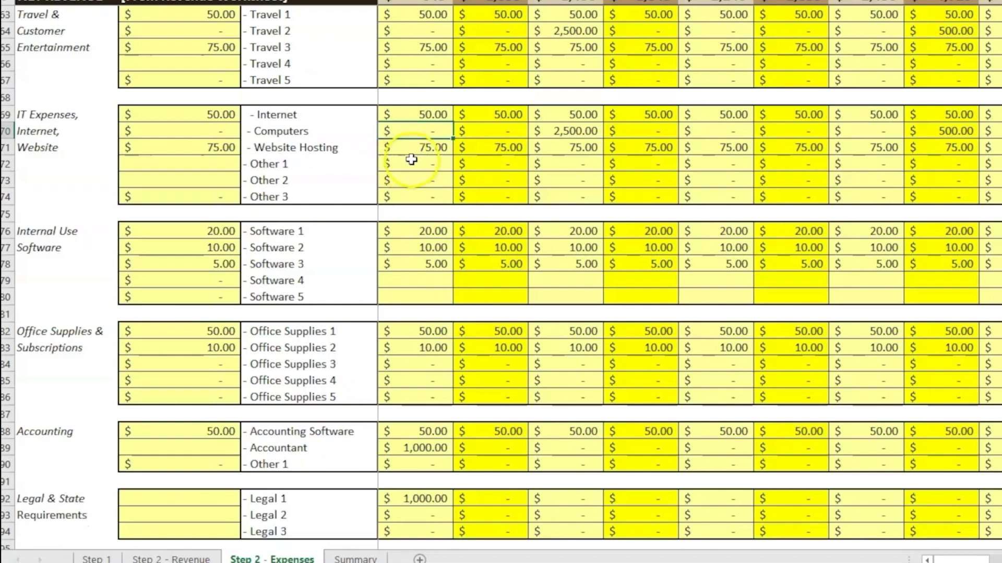
{"action": "left_click", "coordinate": [265, 148]}
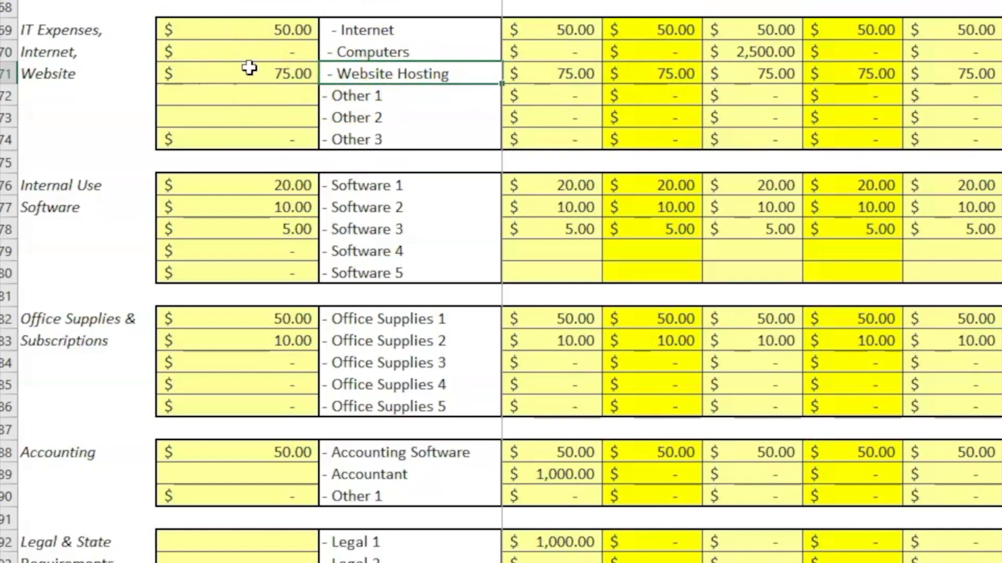
{"action": "left_click_drag", "start_coordinate": [585, 26], "coordinate": [584, 143]}
{"action": "left_click_drag", "start_coordinate": [399, 97], "coordinate": [394, 139]}
Highlight the Internal Use Software category label and the Apr-20 actual amounts for Software 1 through Software 5
{"action": "scroll", "coordinate": [510, 148], "scroll_direction": "down", "scroll_amount": 1}
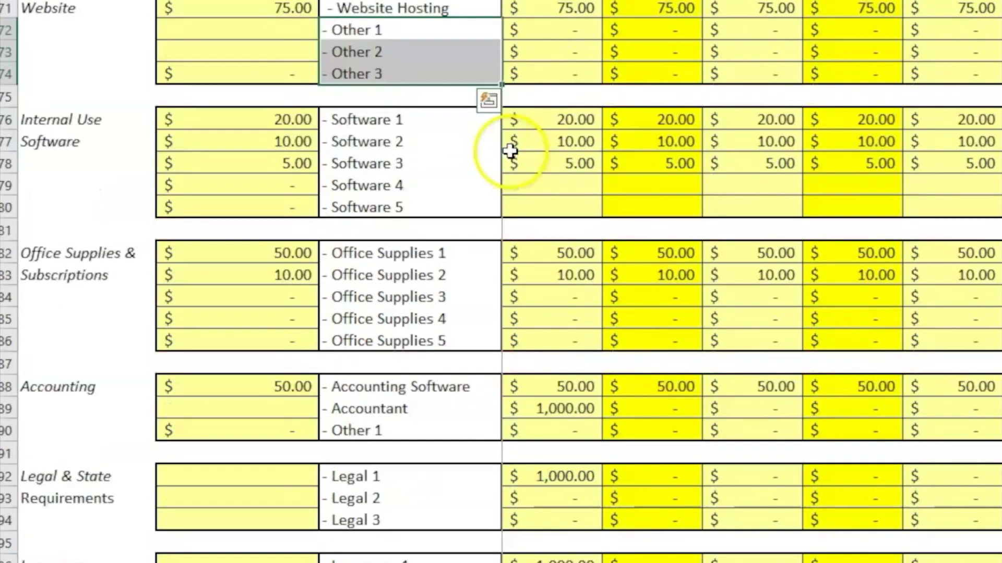
{"action": "left_click_drag", "start_coordinate": [67, 123], "coordinate": [62, 140]}
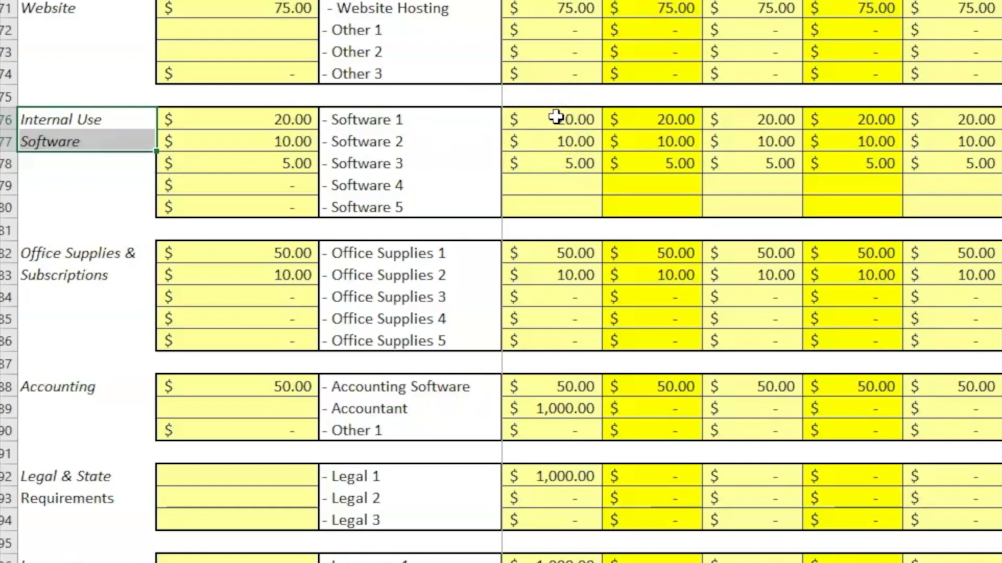
{"action": "left_click_drag", "start_coordinate": [556, 117], "coordinate": [552, 205]}
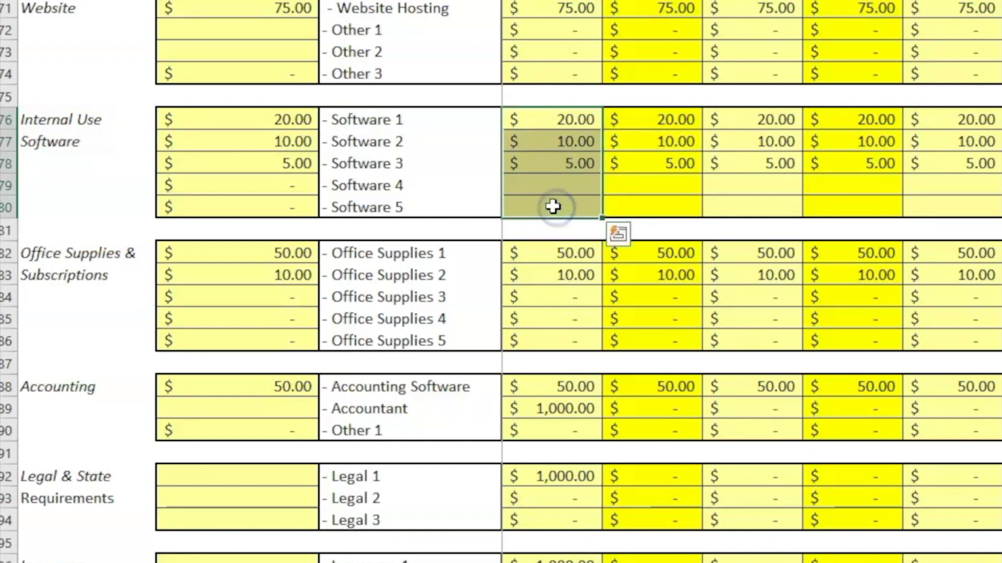
{"action": "right_click", "coordinate": [587, 178]}
Examine the Office Supplies & Subscriptions section, highlighting its item labels and its monthly actual amounts
{"action": "scroll", "coordinate": [584, 177], "scroll_direction": "down", "scroll_amount": 3}
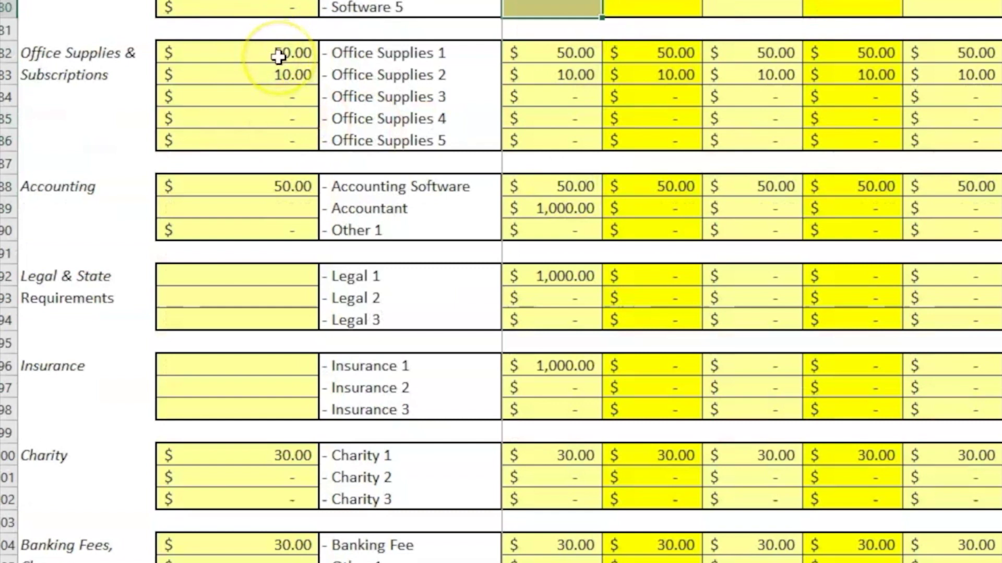
{"action": "left_click", "coordinate": [522, 1]}
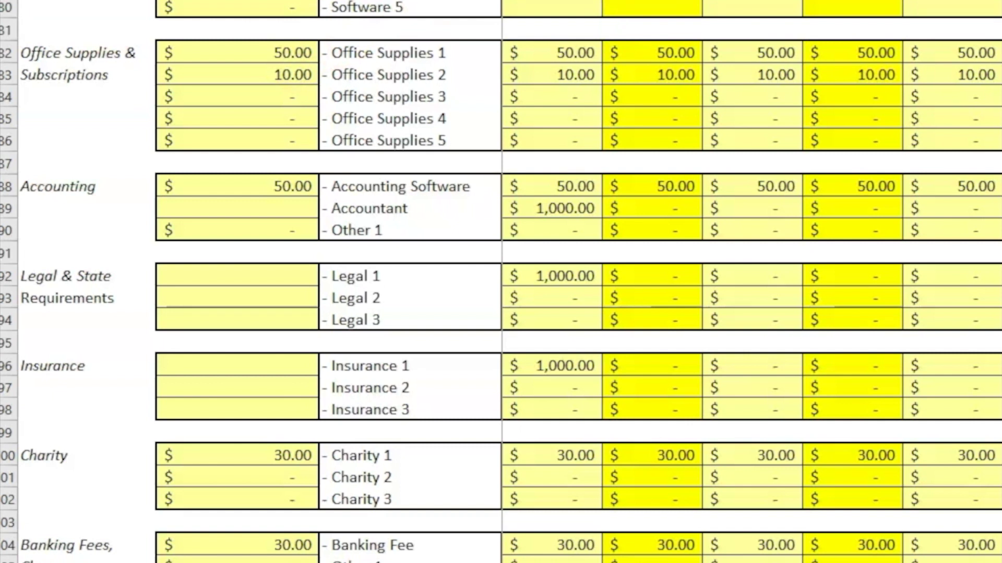
{"action": "left_click_drag", "start_coordinate": [390, 75], "coordinate": [404, 140]}
{"action": "left_click_drag", "start_coordinate": [565, 51], "coordinate": [996, 97]}
Set the Apr-20 actual amount for Office Supplies 1 to 350, and undo the change
{"action": "left_click", "coordinate": [584, 52]}
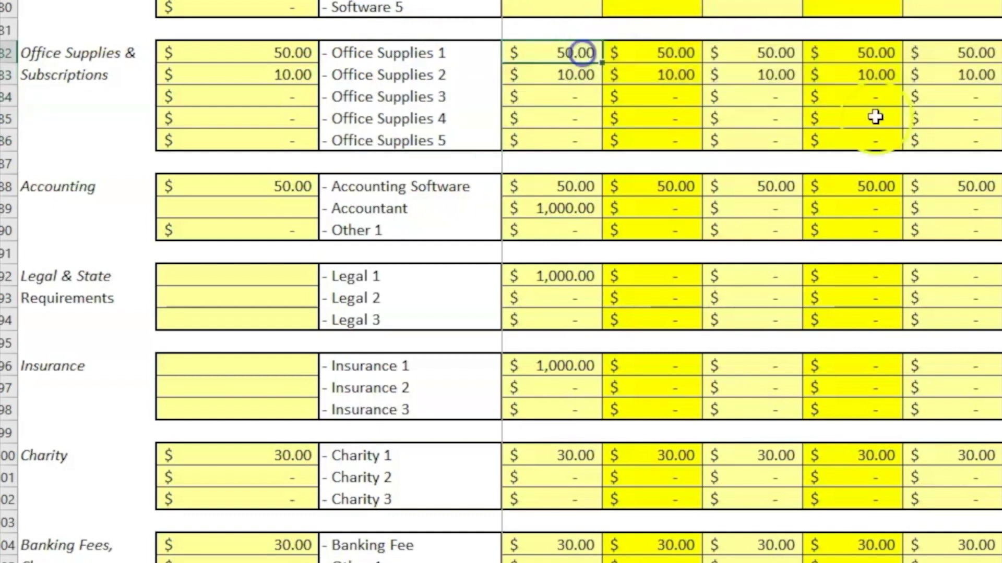
{"action": "type", "text": "350"}
{"action": "key", "text": "Return"}
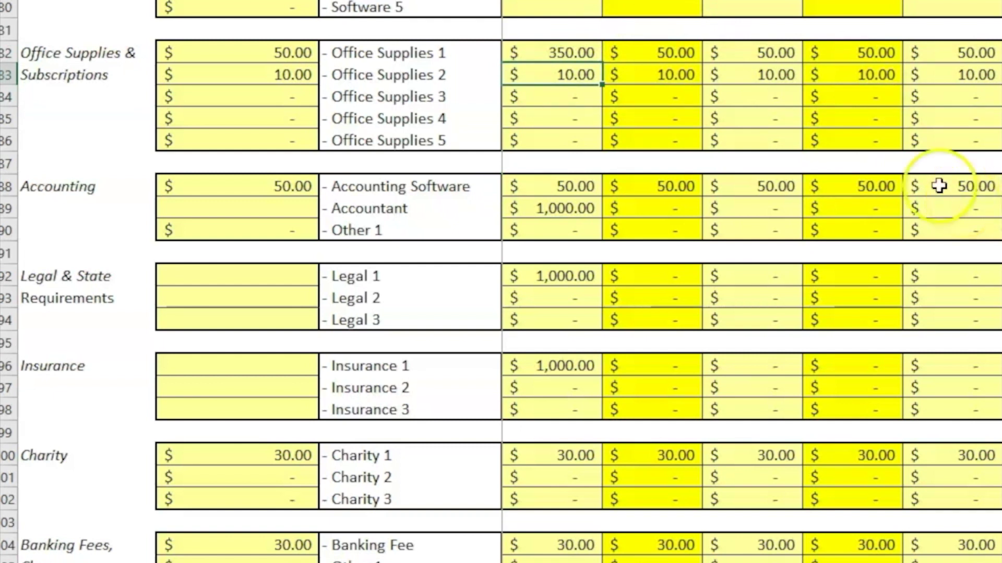
{"action": "key", "text": "ctrl+z"}
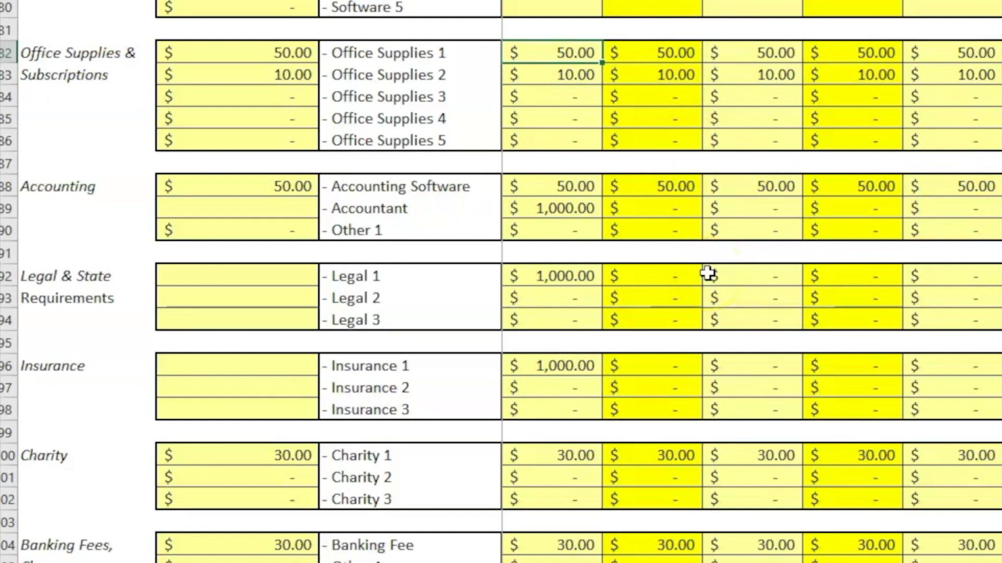
Examine the Accounting section's Accounting Software and Accountant items with the Apr-20 actual amounts, and select the whole Accountant row
{"action": "left_click", "coordinate": [400, 194]}
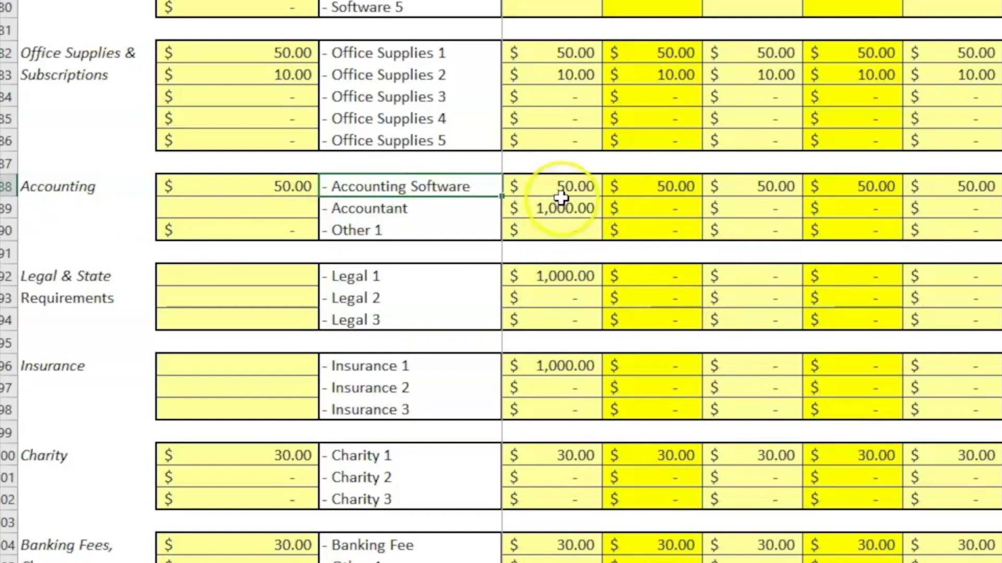
{"action": "left_click", "coordinate": [459, 182]}
{"action": "left_click_drag", "start_coordinate": [548, 7], "coordinate": [542, 225]}
{"action": "key", "text": "ctrl+v"}
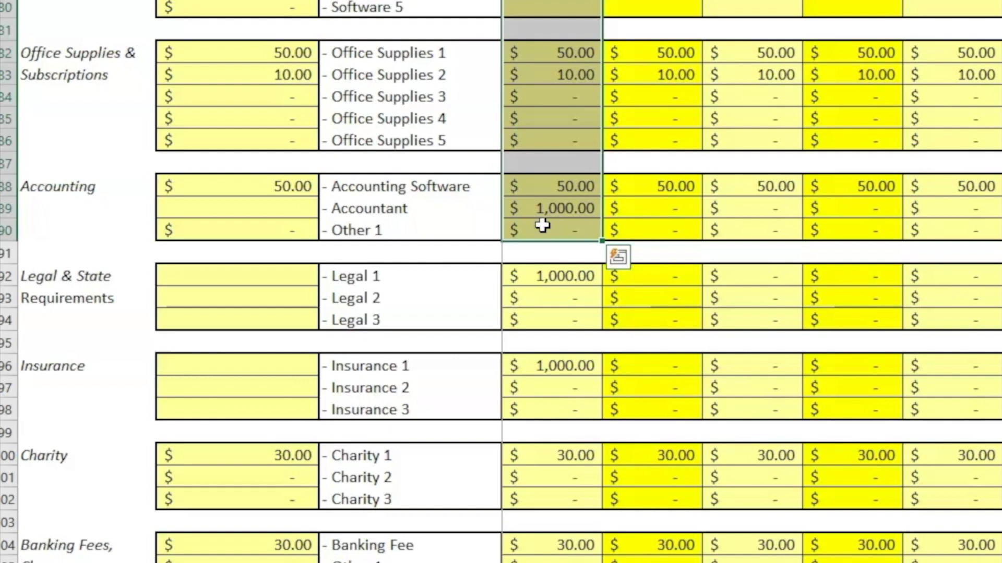
{"action": "left_click", "coordinate": [395, 200]}
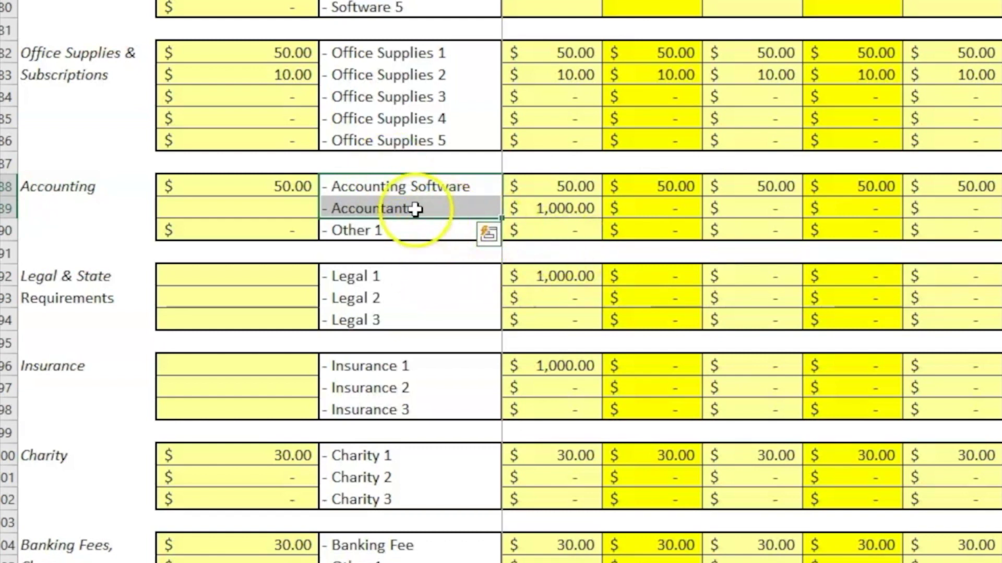
{"action": "left_click", "coordinate": [413, 209]}
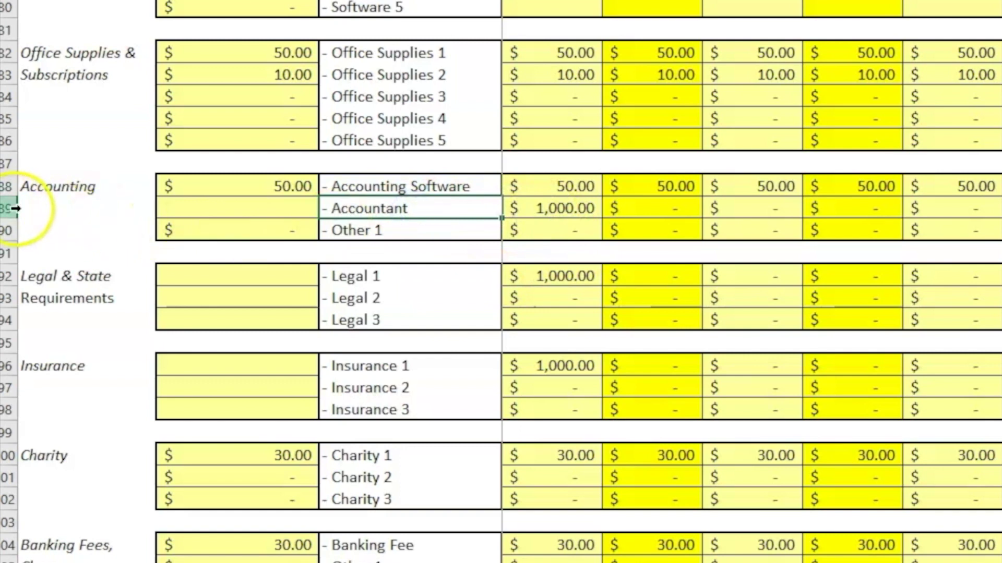
{"action": "left_click", "coordinate": [14, 208]}
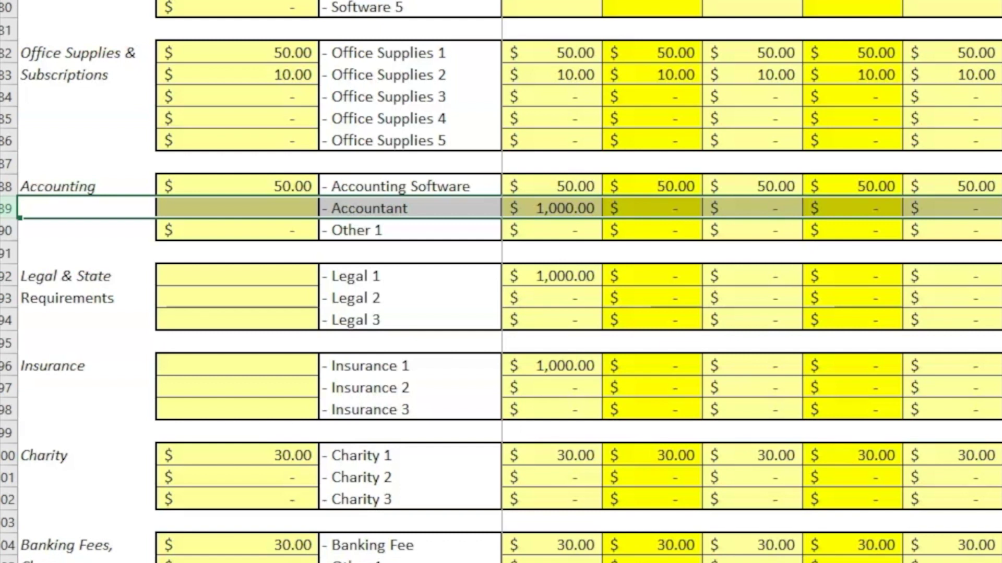
Highlight the Legal & State Requirements category label and the Apr-20 actual amounts for Legal 1 through Legal 3
{"action": "scroll", "coordinate": [559, 266], "scroll_direction": "down", "scroll_amount": 1}
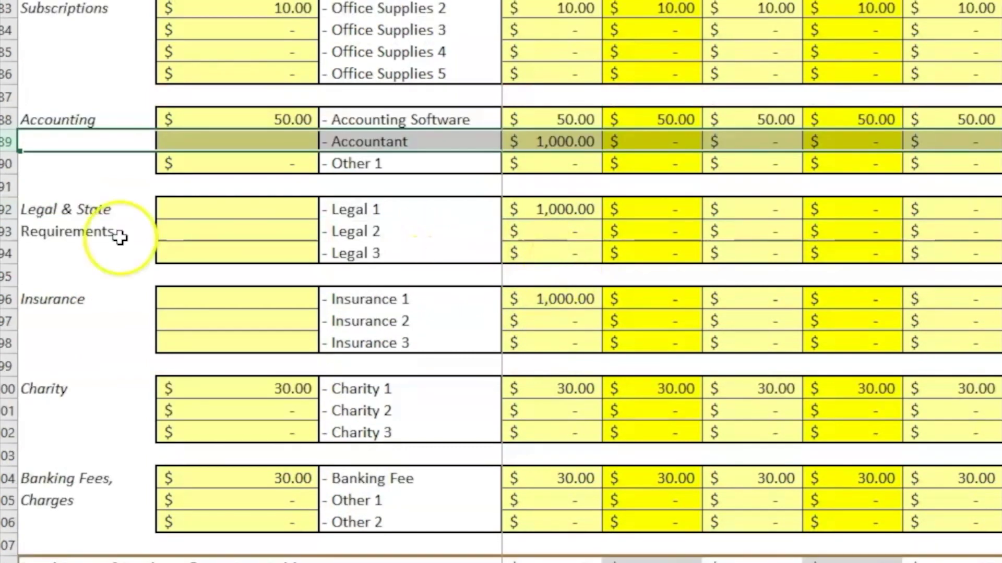
{"action": "left_click_drag", "start_coordinate": [81, 205], "coordinate": [82, 228]}
{"action": "key", "text": "ctrl+v"}
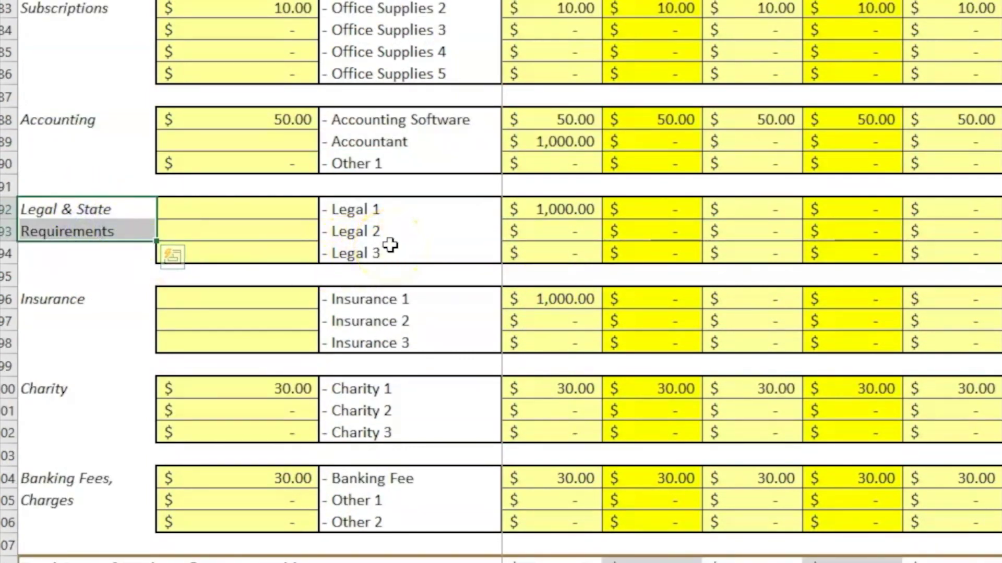
{"action": "left_click_drag", "start_coordinate": [548, 211], "coordinate": [558, 249]}
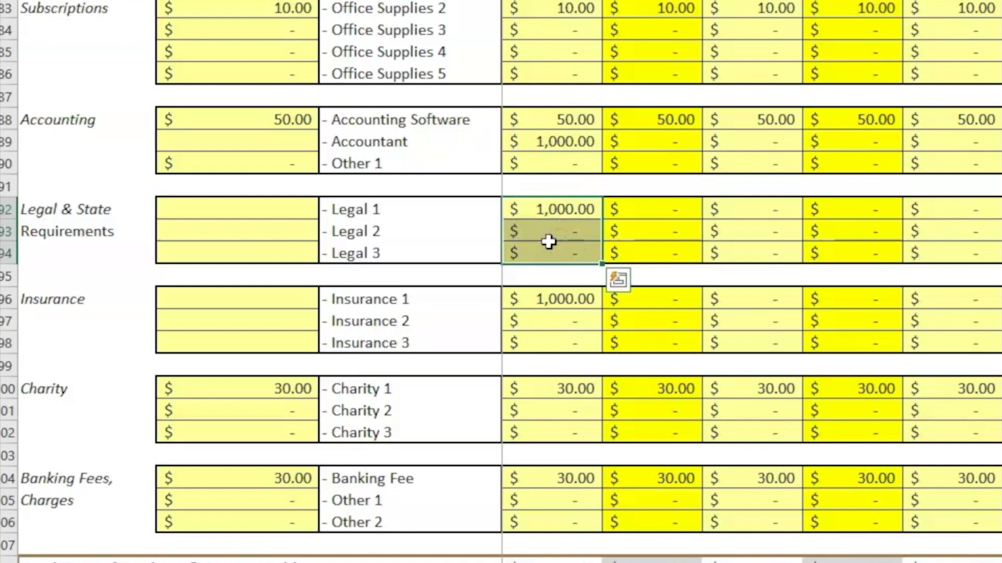
Consult the product revenue and services sales on the revenue sheet, and return to the highlighted Legal & State Requirements label
{"action": "left_click", "coordinate": [56, 212]}
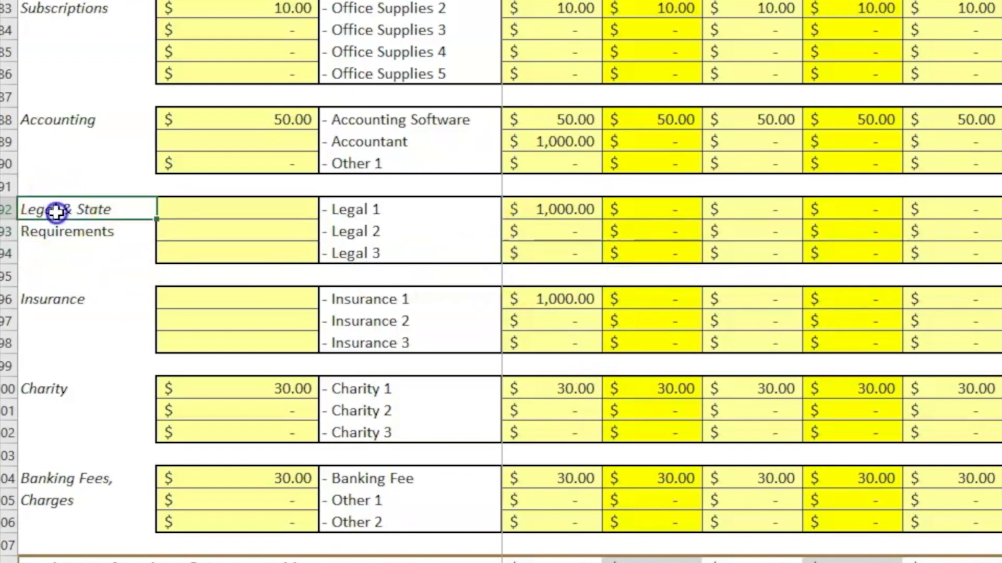
{"action": "left_click_drag", "start_coordinate": [56, 211], "coordinate": [58, 230]}
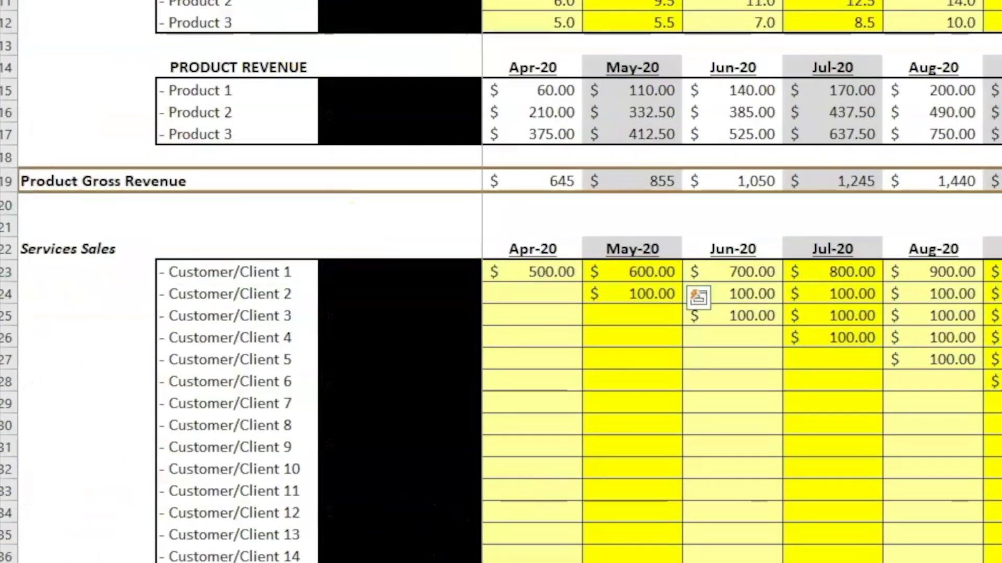
{"action": "left_click", "coordinate": [382, 77]}
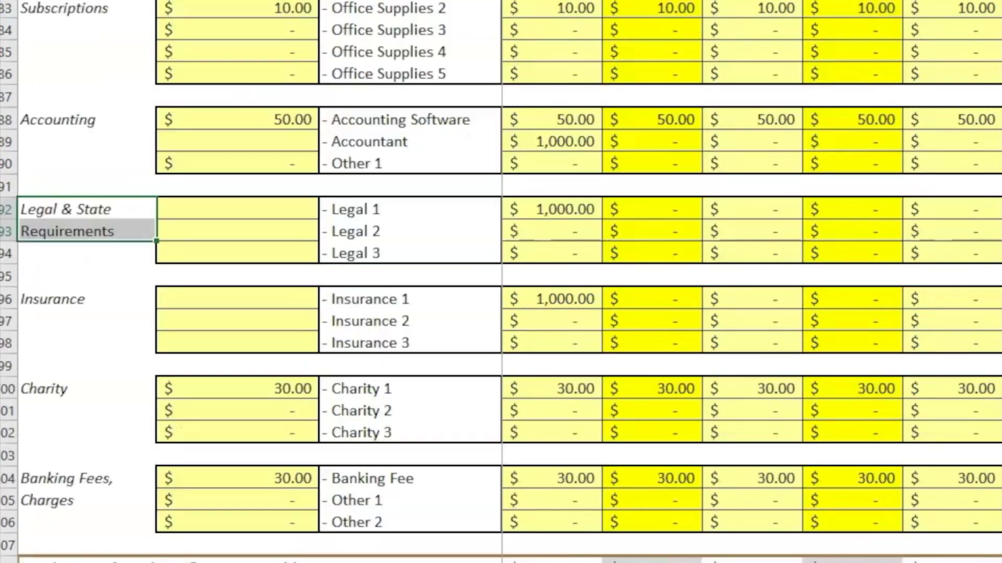
{"action": "key", "text": "ctrl+v"}
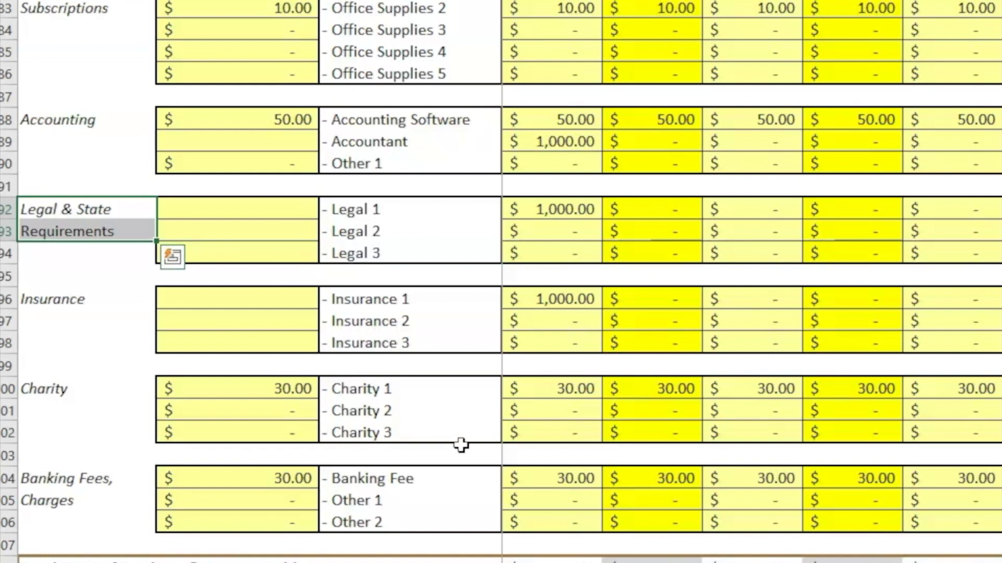
Highlight the Accountant row, the Legal & State Requirements label and the Apr-20 Legal 1 amount, and select the whole Legal 1 through Legal 3 rows
{"action": "key", "text": "Escape"}
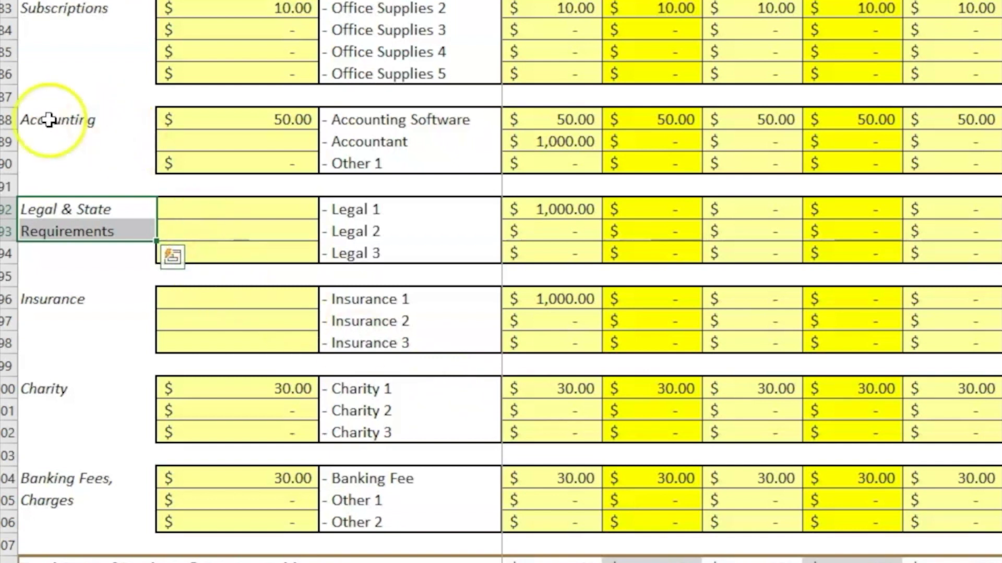
{"action": "left_click", "coordinate": [9, 141]}
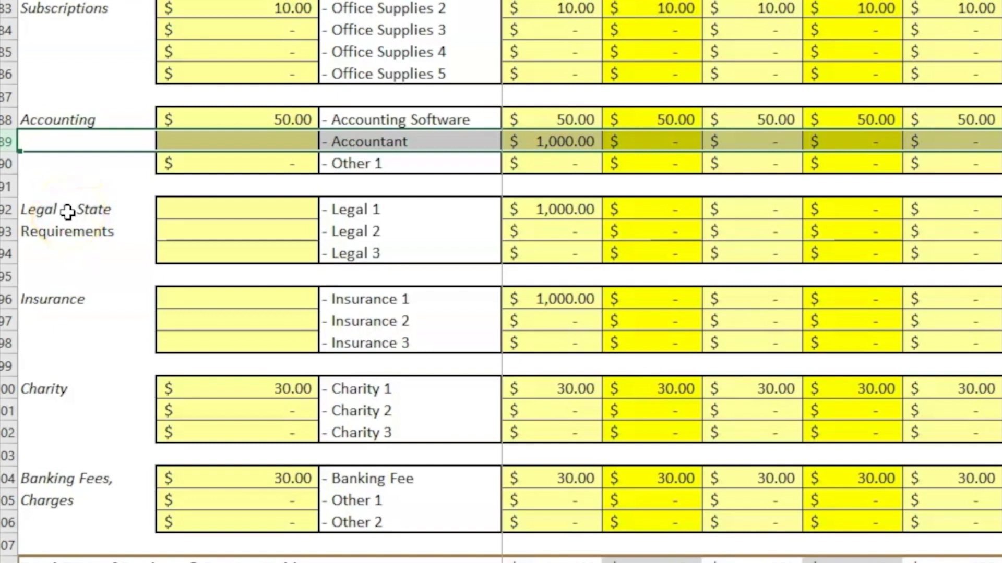
{"action": "left_click_drag", "start_coordinate": [67, 211], "coordinate": [73, 223]}
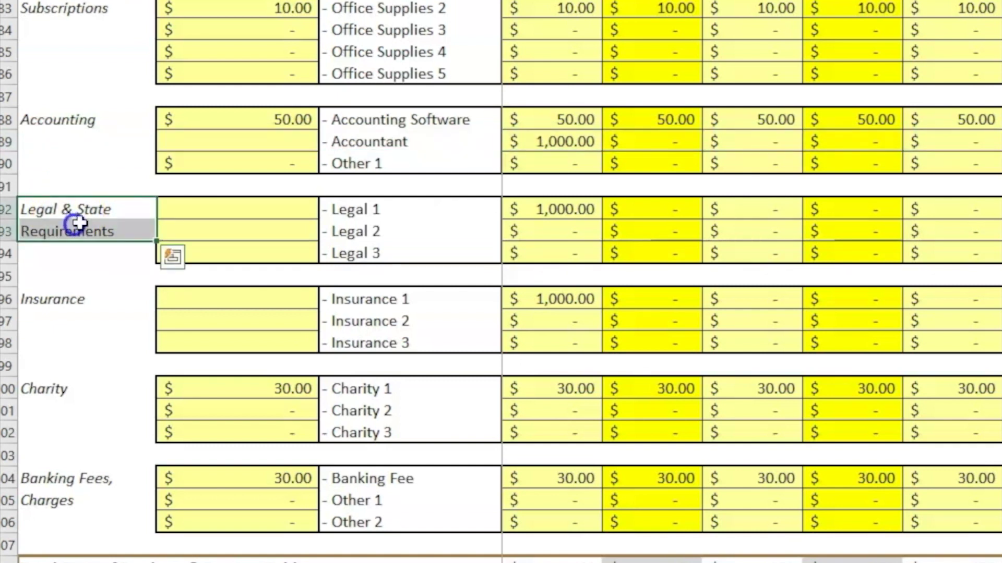
{"action": "left_click", "coordinate": [538, 209]}
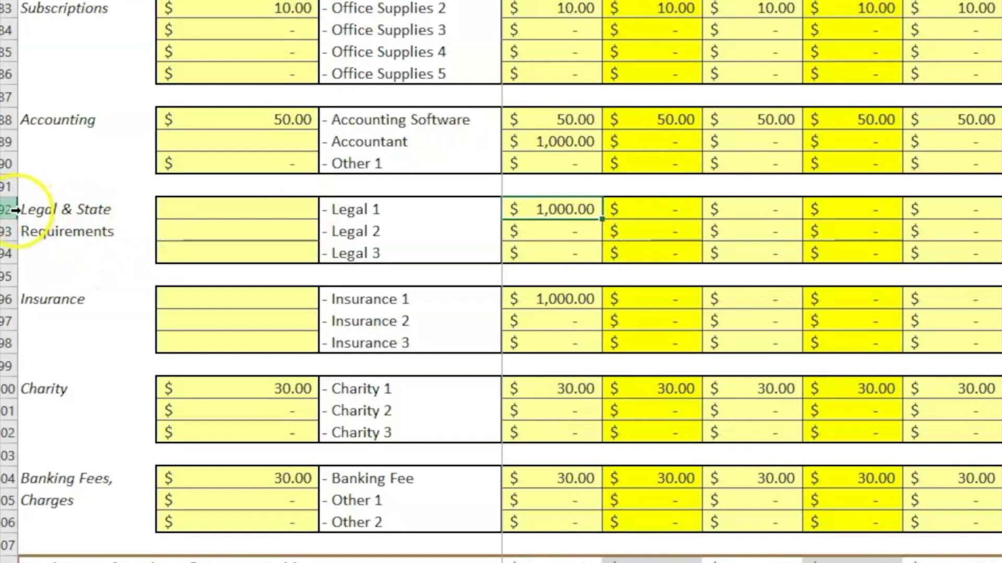
{"action": "left_click_drag", "start_coordinate": [8, 209], "coordinate": [22, 249]}
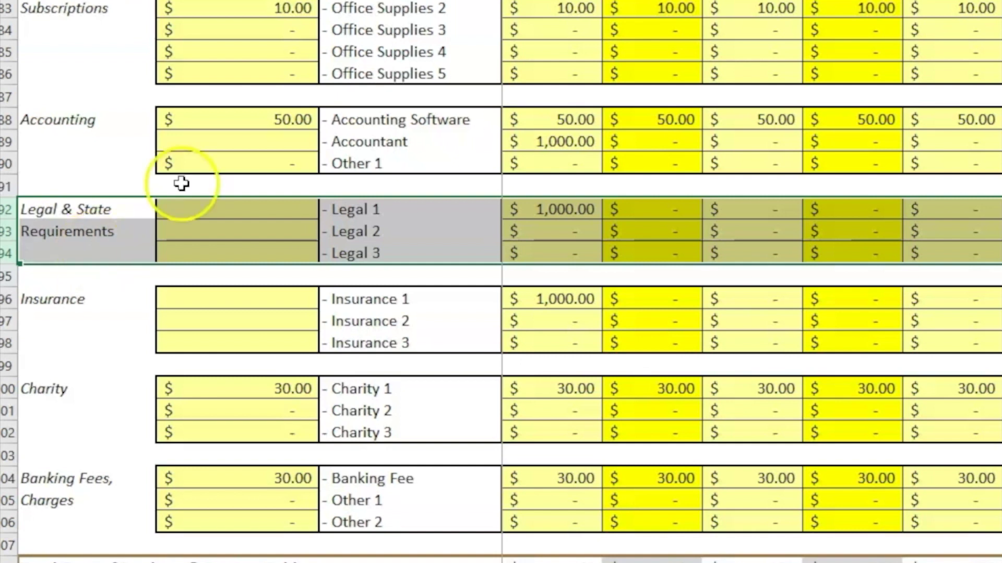
Examine the Insurance section by selecting the Insurance 1 through Insurance 3 rows and the Insurance category label
{"action": "scroll", "coordinate": [277, 192], "scroll_direction": "down", "scroll_amount": 1}
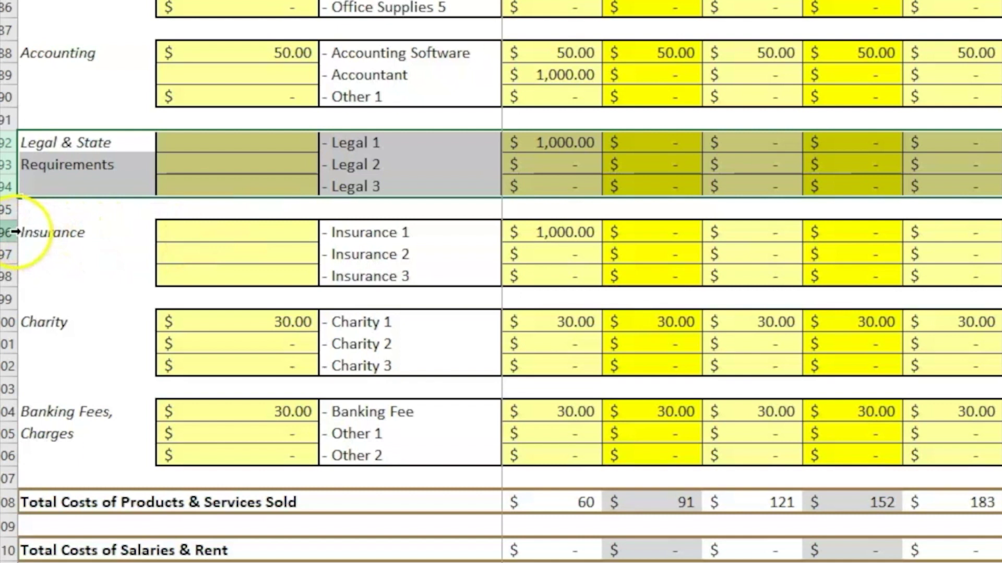
{"action": "left_click_drag", "start_coordinate": [10, 231], "coordinate": [27, 294]}
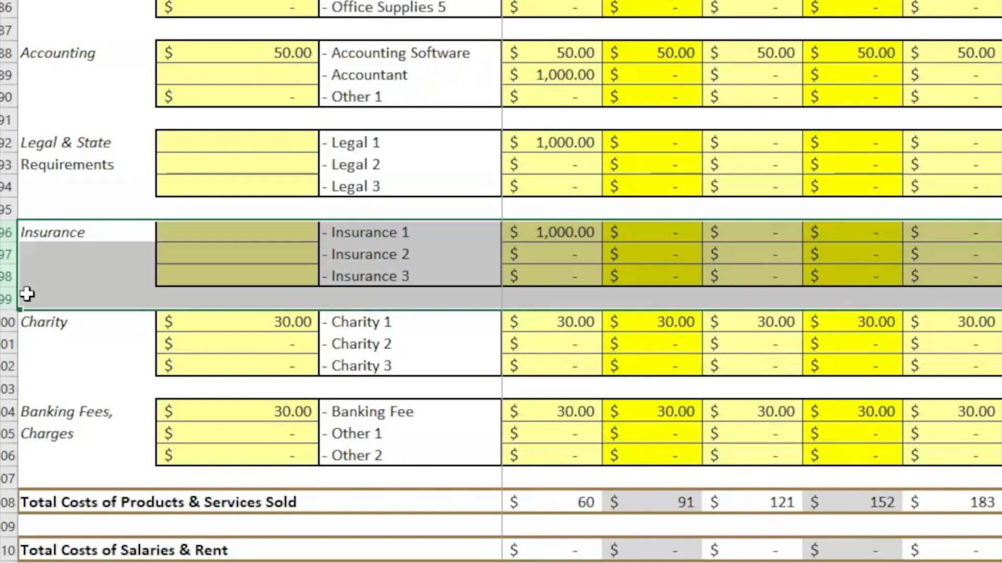
{"action": "scroll", "coordinate": [130, 226], "scroll_direction": "down", "scroll_amount": 2}
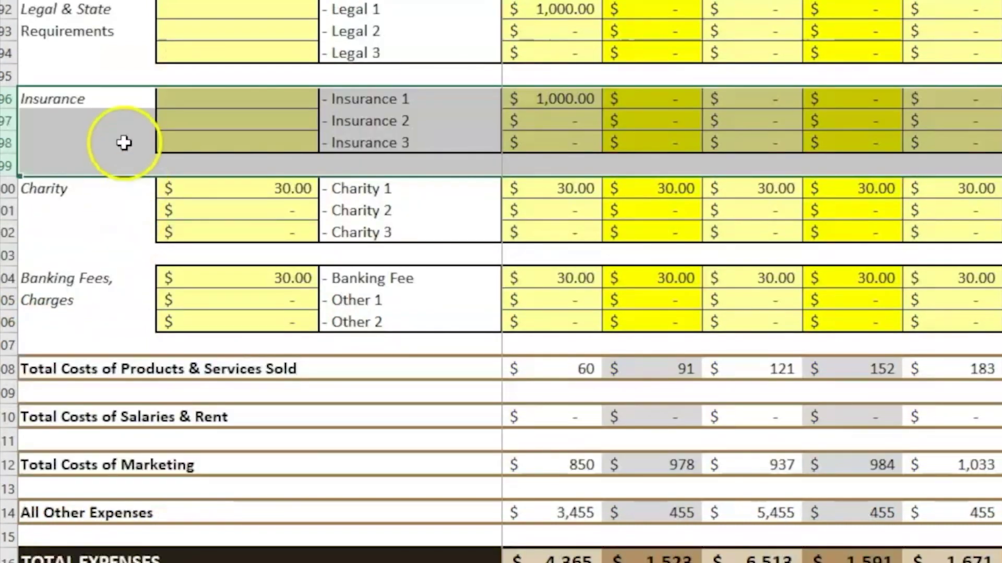
{"action": "left_click", "coordinate": [75, 101]}
Highlight the Charity rows and label, and the Banking Fees, Charges section with its expected amounts and items
{"action": "left_click_drag", "start_coordinate": [11, 187], "coordinate": [13, 245]}
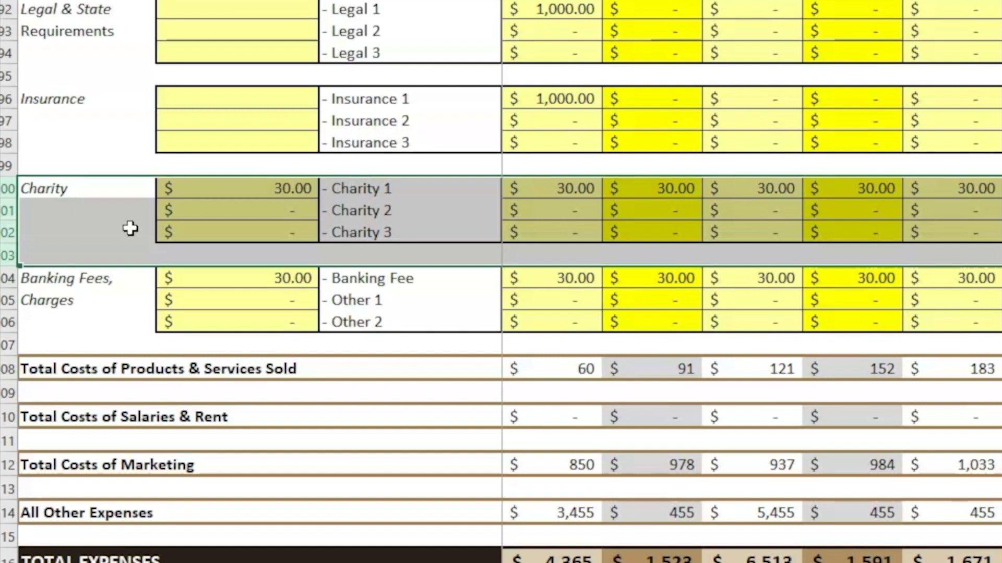
{"action": "left_click", "coordinate": [56, 189]}
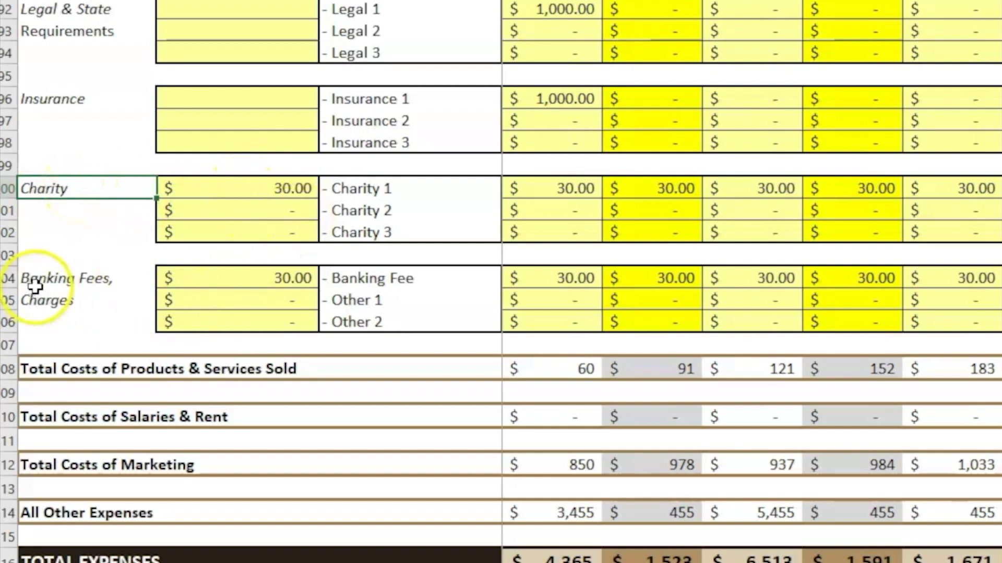
{"action": "left_click_drag", "start_coordinate": [45, 284], "coordinate": [349, 312]}
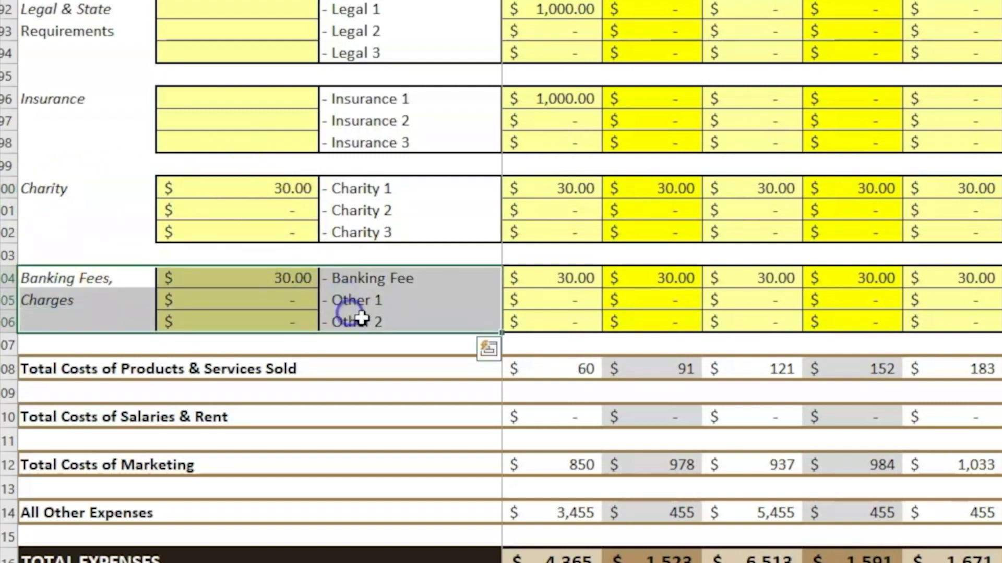
Return to the cost of sales sections, highlight their Apr-20 amounts and select the Apr-20 Product 1 Cost
{"action": "scroll", "coordinate": [653, 218], "scroll_direction": "up", "scroll_amount": 15}
{"action": "scroll", "coordinate": [647, 218], "scroll_direction": "up", "scroll_amount": 10}
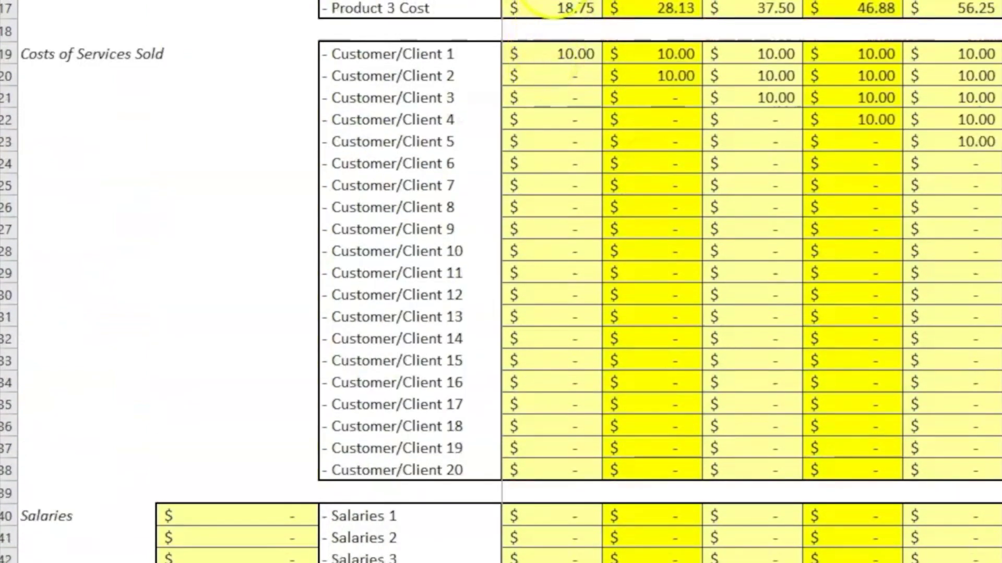
{"action": "left_click_drag", "start_coordinate": [548, 30], "coordinate": [563, 275]}
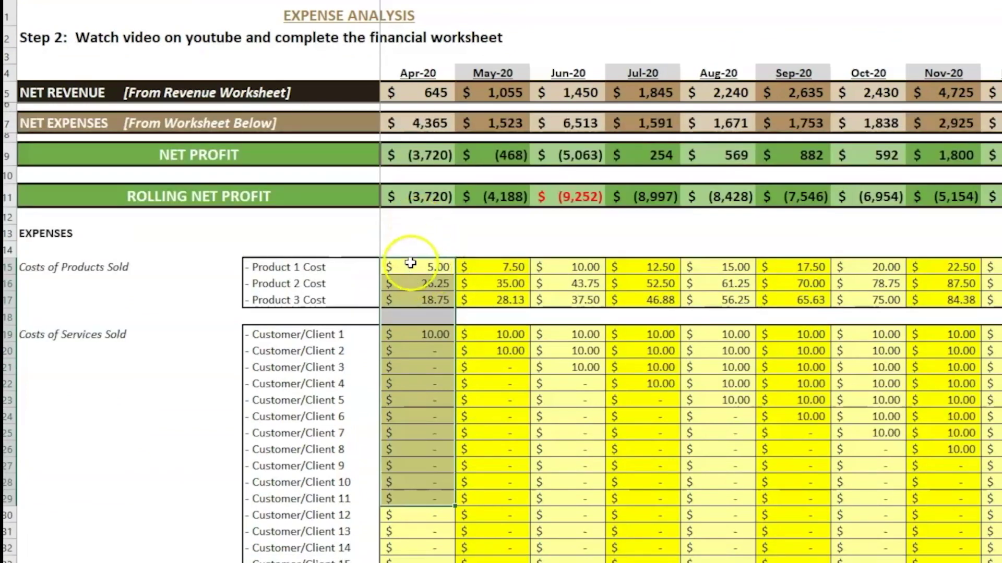
{"action": "left_click", "coordinate": [411, 265]}
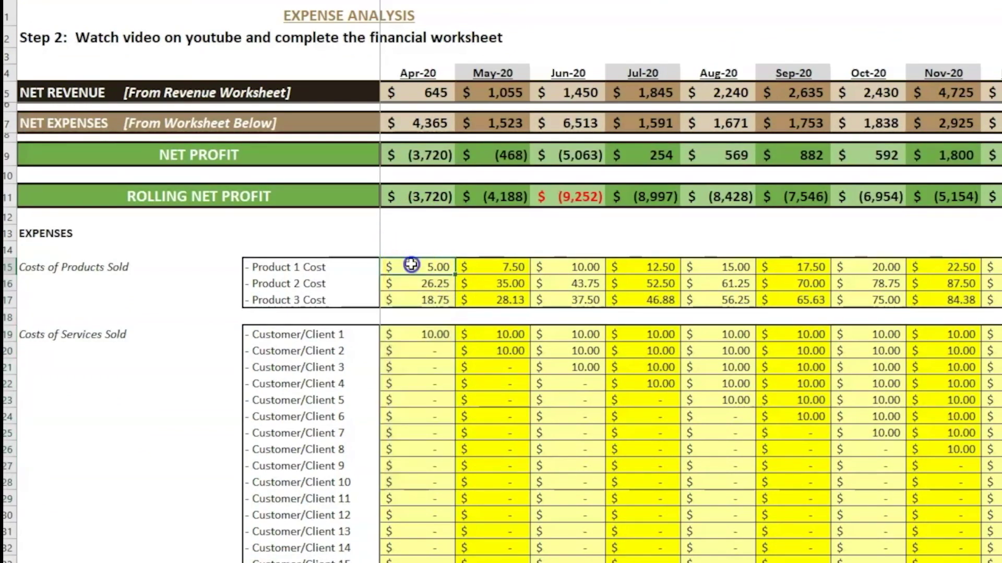
Highlight the Apr-20 through Nov-20 units sold on the revenue sheet and the matching product costs on the expenses sheet
{"action": "key", "text": "ctrl+Page_Up"}
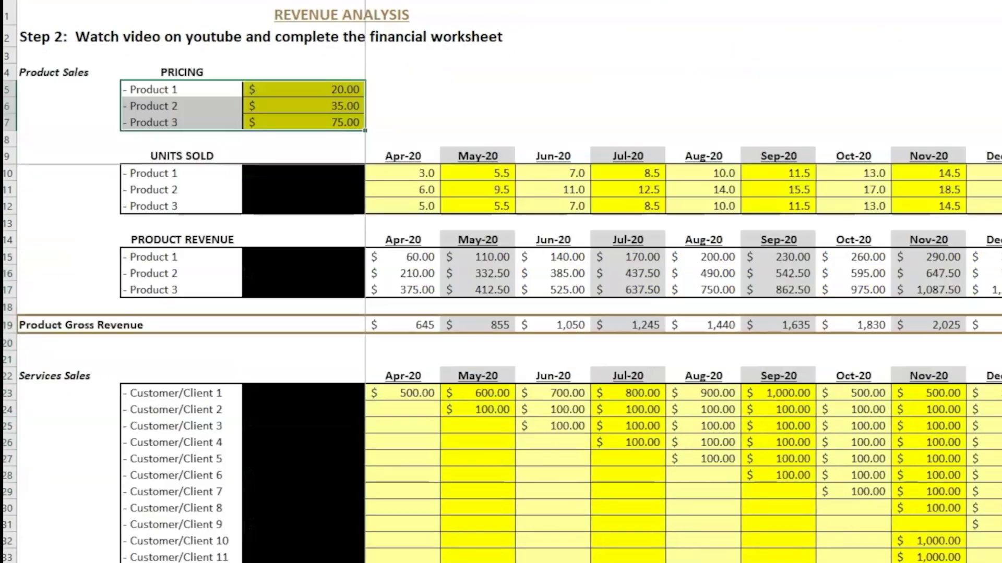
{"action": "left_click_drag", "start_coordinate": [403, 173], "coordinate": [965, 200]}
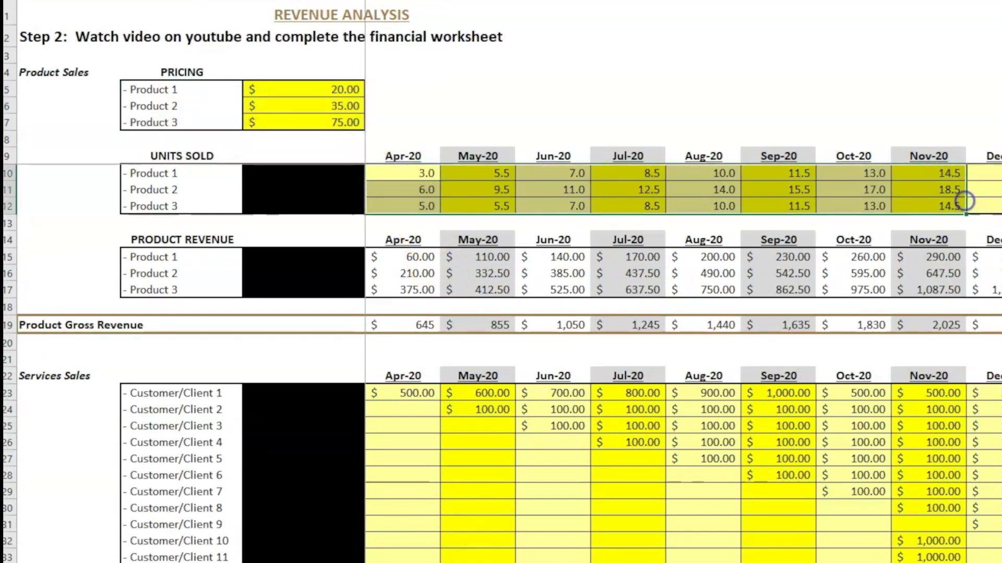
{"action": "key", "text": "ctrl+Page_Down"}
{"action": "left_click_drag", "start_coordinate": [402, 265], "coordinate": [960, 302]}
Review the lower expense categories and highlight the actual Marketing amounts from Apr-20 through Jul-20
{"action": "scroll", "coordinate": [509, 422], "scroll_direction": "down", "scroll_amount": 7}
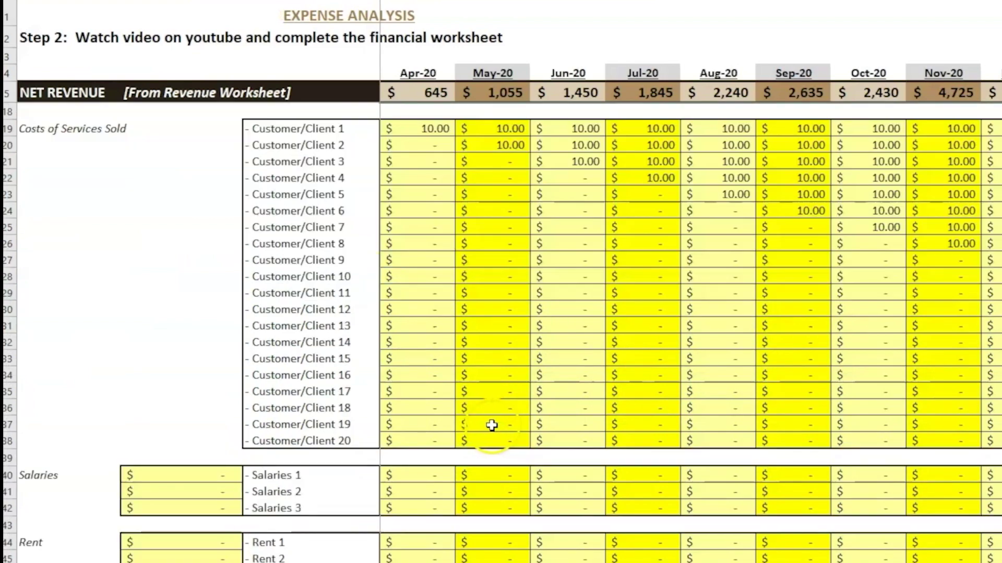
{"action": "scroll", "coordinate": [492, 425], "scroll_direction": "down", "scroll_amount": 3}
{"action": "left_click_drag", "start_coordinate": [423, 346], "coordinate": [644, 525]}
{"action": "scroll", "coordinate": [626, 522], "scroll_direction": "down", "scroll_amount": 4}
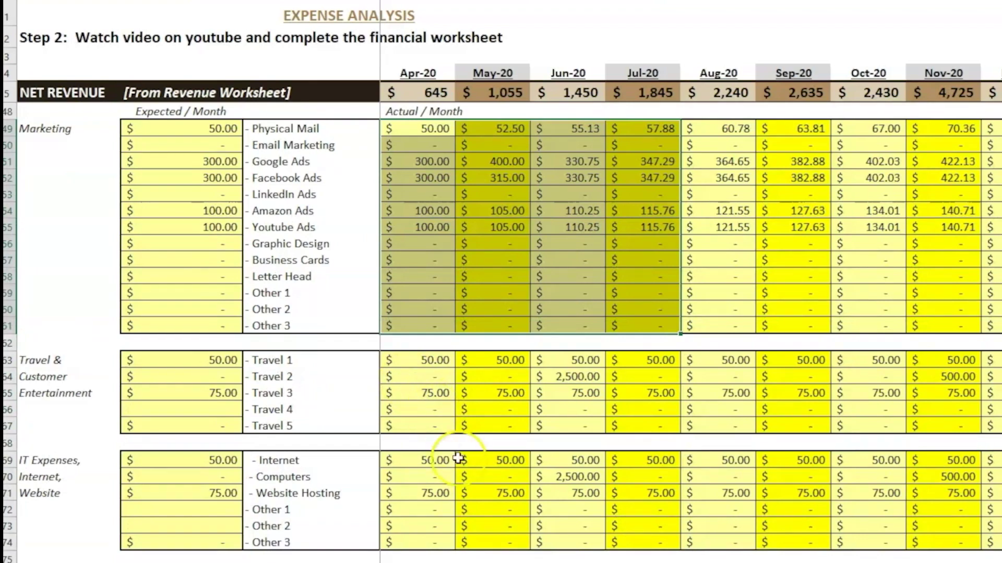
Highlight the Net Profit and Rolling Net Profit rows, and select the Jun-20 rolling net profit
{"action": "scroll", "coordinate": [465, 463], "scroll_direction": "up", "scroll_amount": 14}
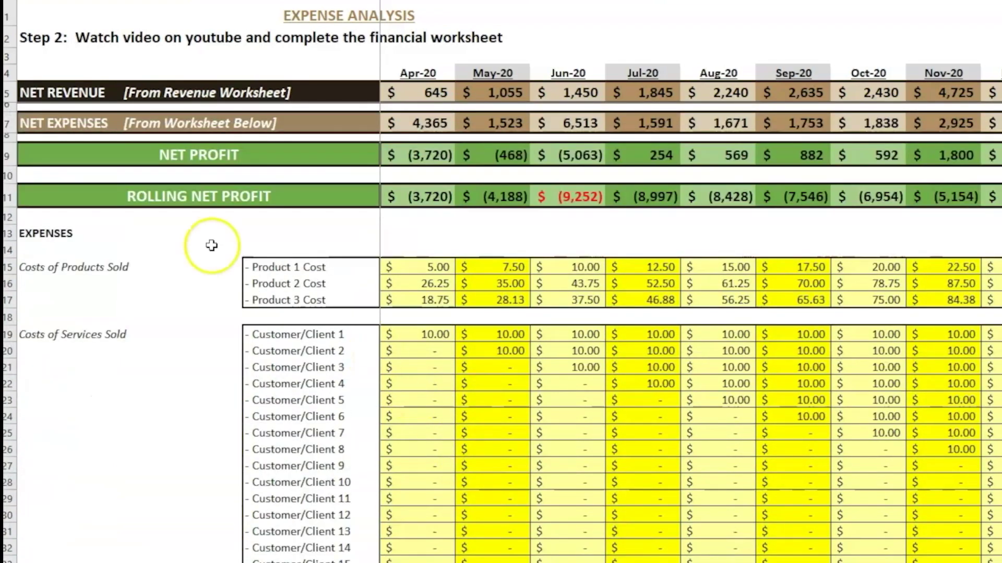
{"action": "left_click", "coordinate": [9, 155]}
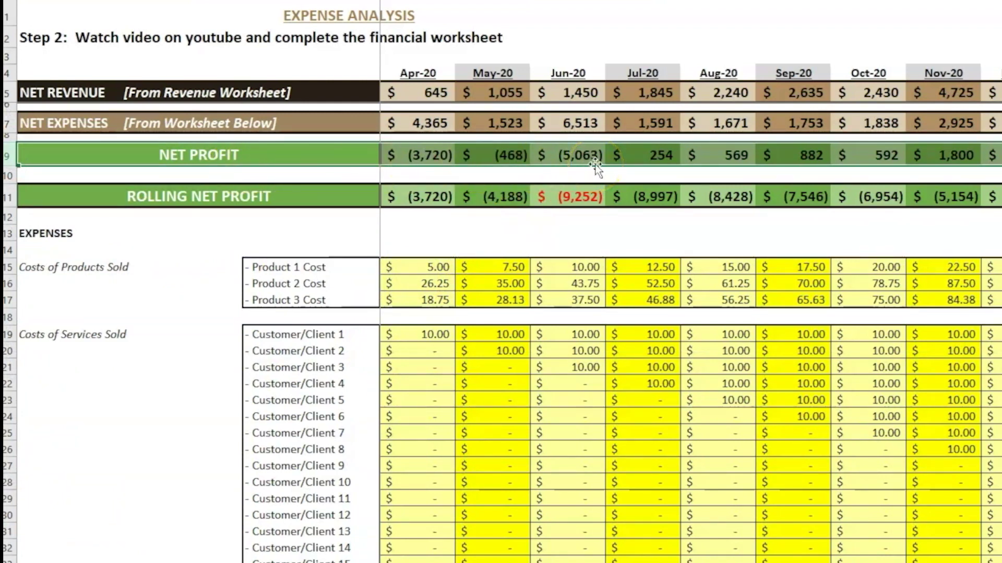
{"action": "left_click", "coordinate": [8, 197]}
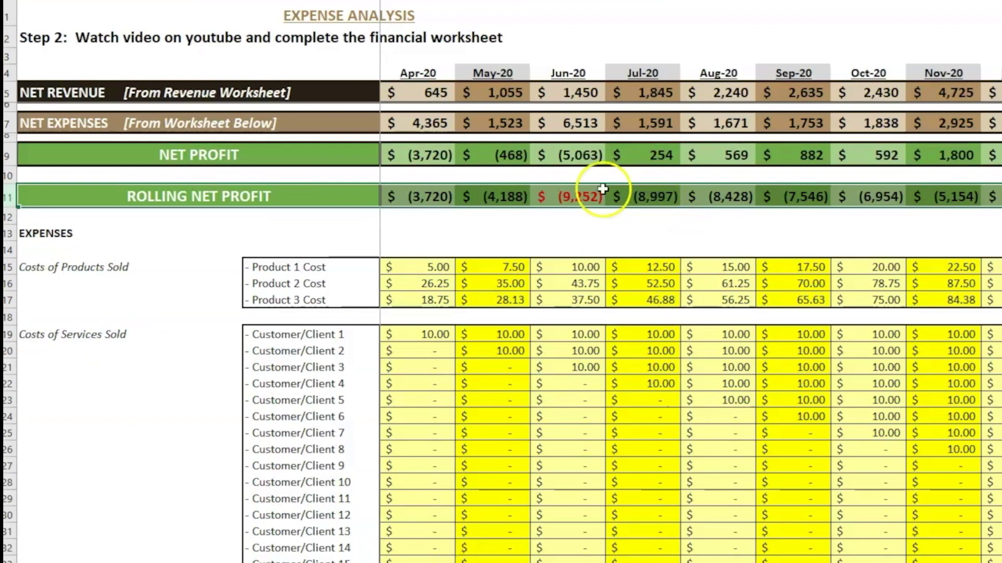
{"action": "left_click", "coordinate": [579, 191]}
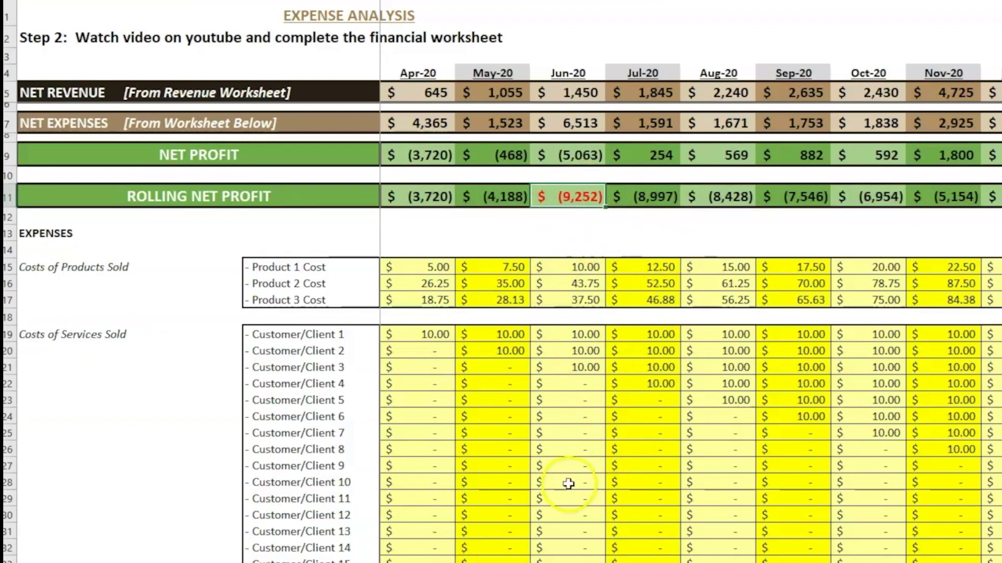
Set the Apr-20 Product 2 Cost to 1,500 and the Apr-20 actual amount for Salaries 1 to 3,000
{"action": "left_click", "coordinate": [419, 284]}
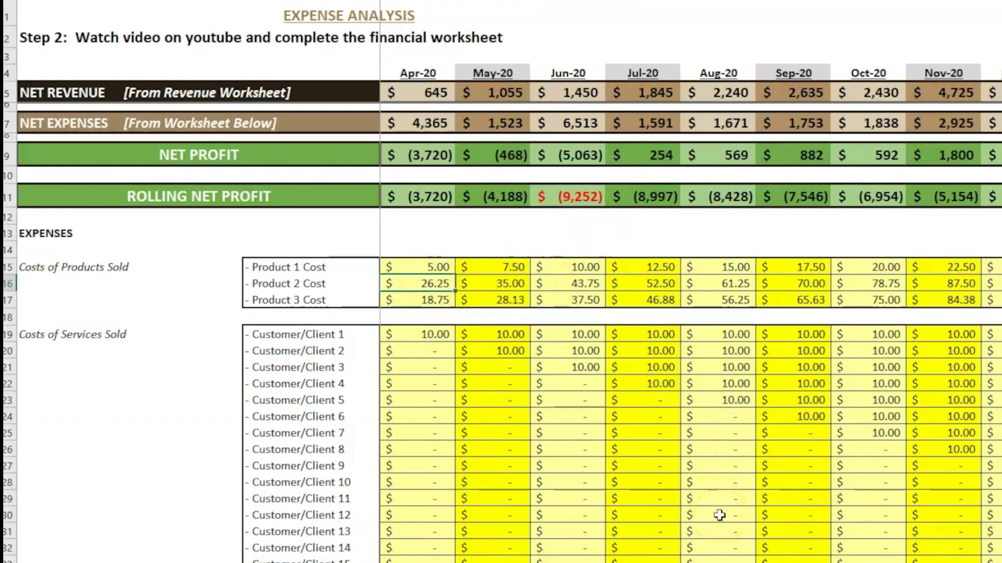
{"action": "type", "text": "500"}
{"action": "key", "text": "Return"}
{"action": "scroll", "coordinate": [546, 530], "scroll_direction": "down", "scroll_amount": 9}
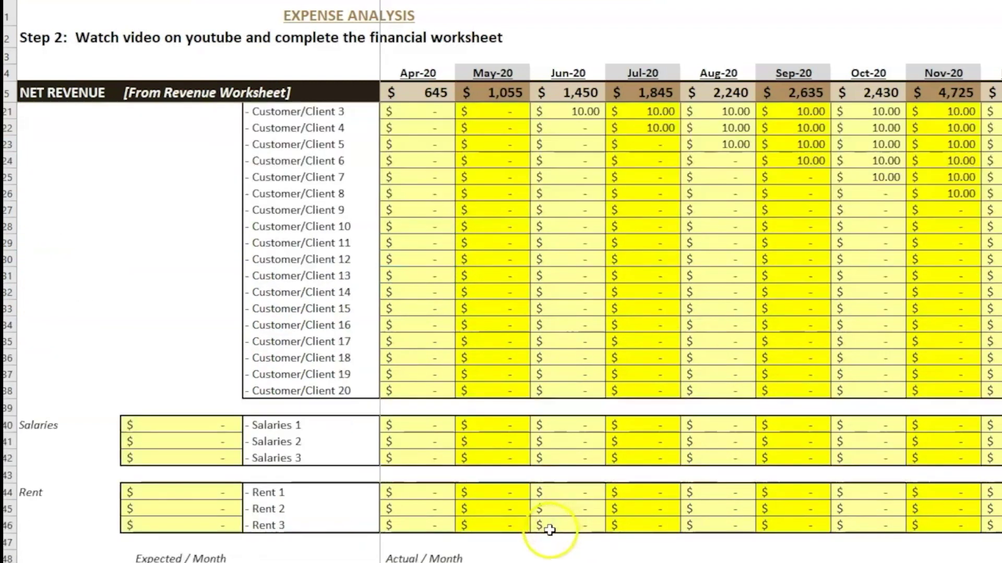
{"action": "left_click", "coordinate": [431, 230]}
{"action": "type", "text": "3"}
{"action": "key", "text": "Return"}
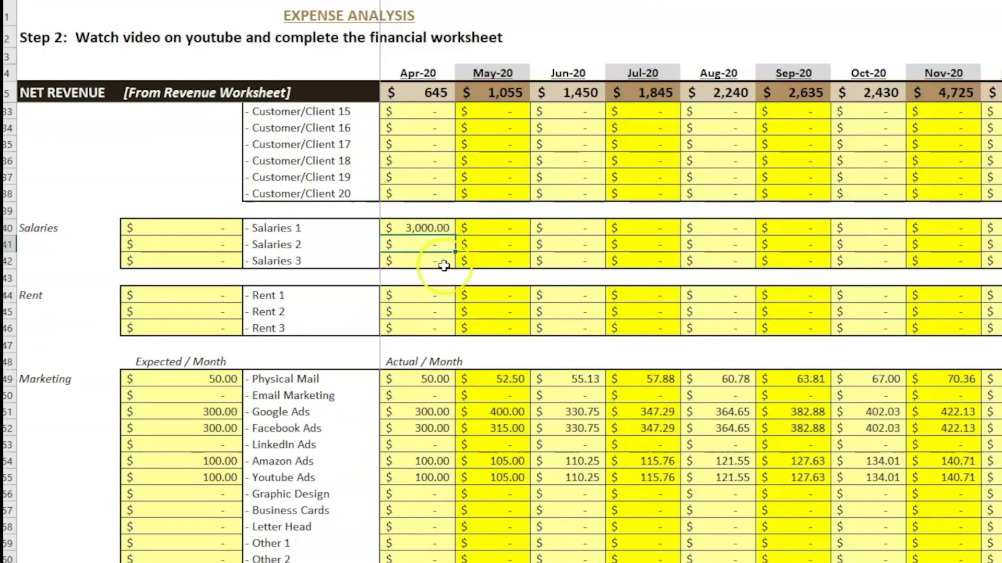
Set the Apr-20 actual amounts for Computers to 2,000 and for Graphic Design to 400
{"action": "scroll", "coordinate": [459, 417], "scroll_direction": "down", "scroll_amount": 7}
{"action": "left_click", "coordinate": [432, 377]}
{"action": "type", "text": "2,000"}
{"action": "key", "text": "Return"}
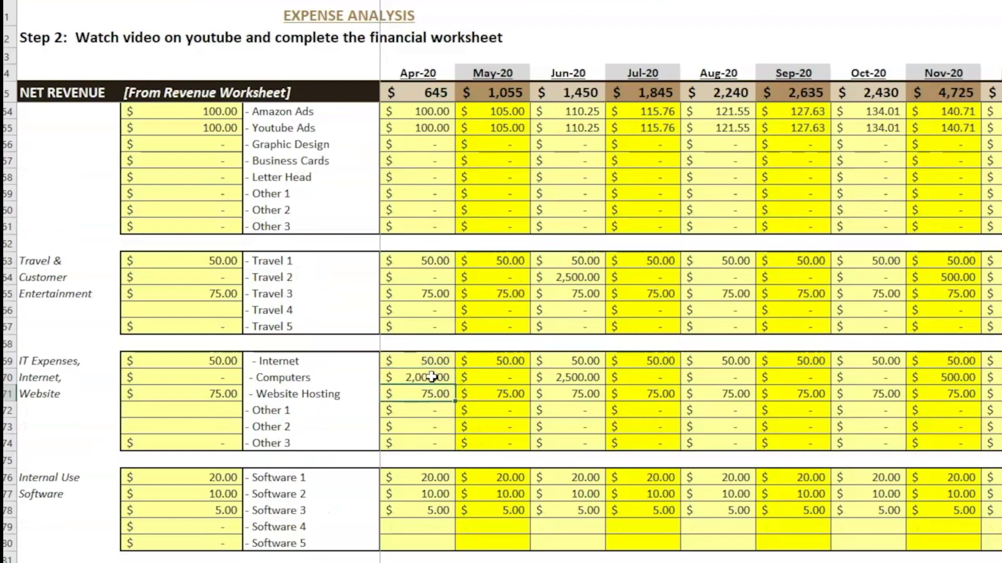
{"action": "left_click", "coordinate": [423, 160]}
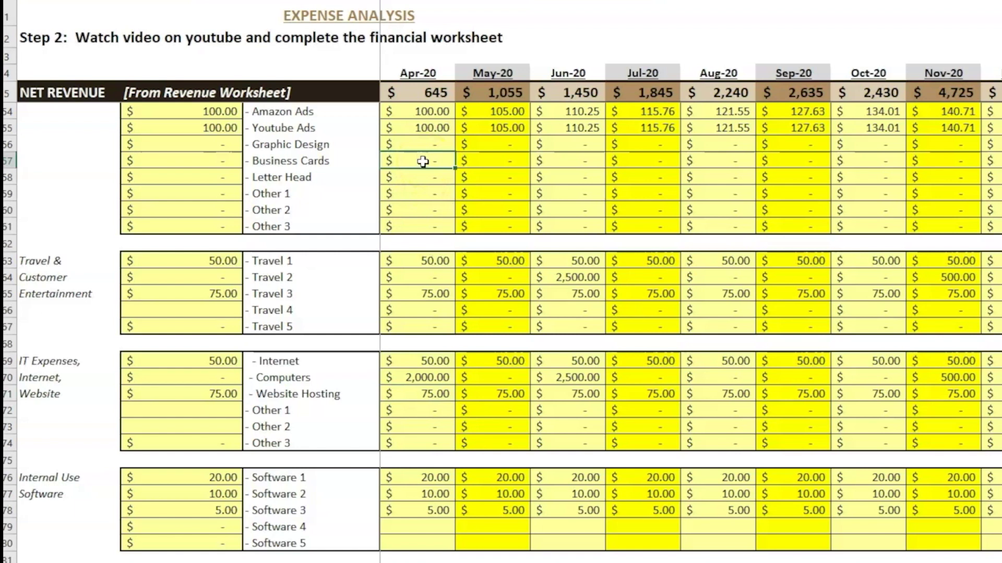
{"action": "double_click", "coordinate": [432, 143]}
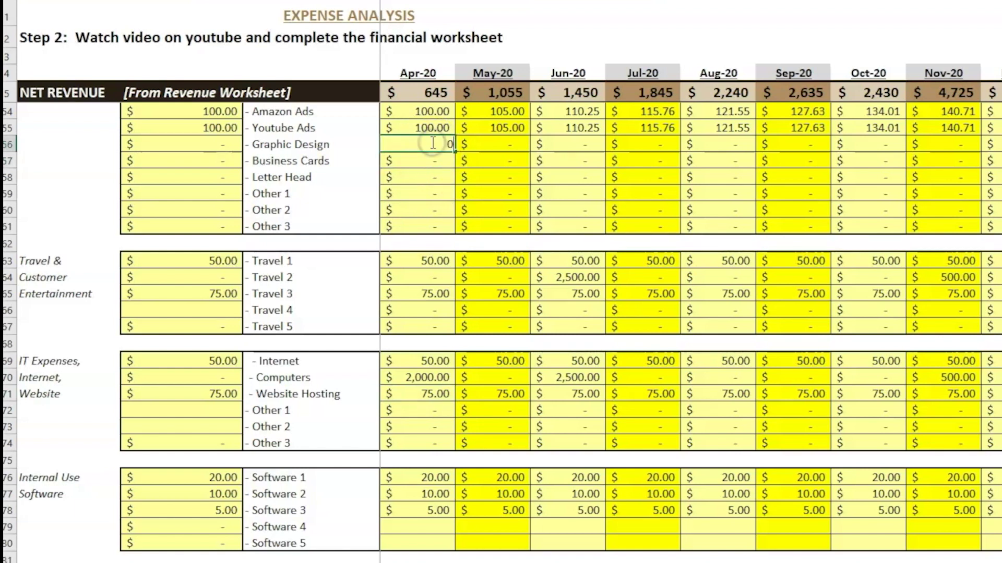
{"action": "type", "text": "400"}
{"action": "key", "text": "Return"}
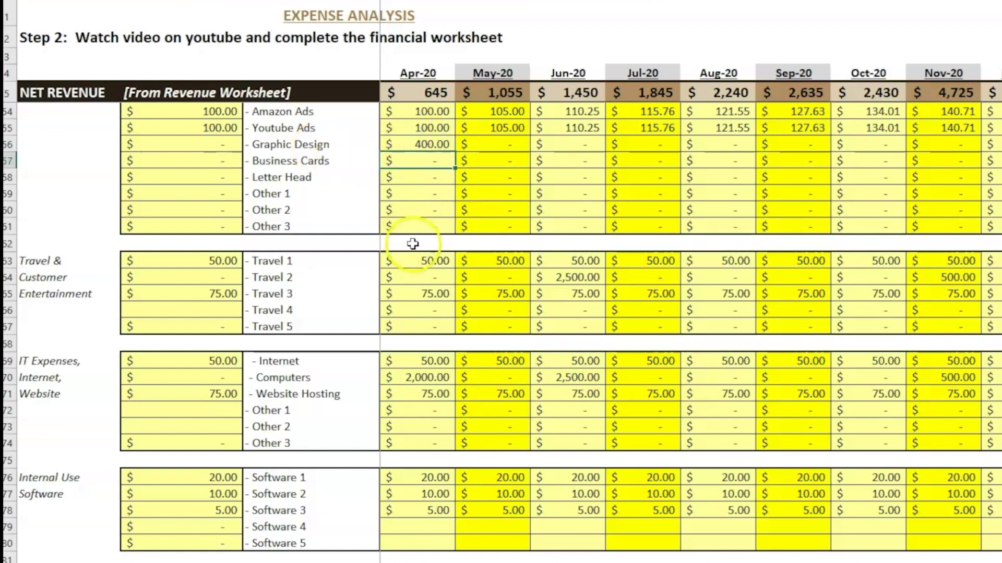
Compare the Jun-20 rolling net profit with the Apr-20 Product 2 Cost that feeds into it
{"action": "scroll", "coordinate": [577, 409], "scroll_direction": "up", "scroll_amount": 15}
{"action": "left_click", "coordinate": [583, 196]}
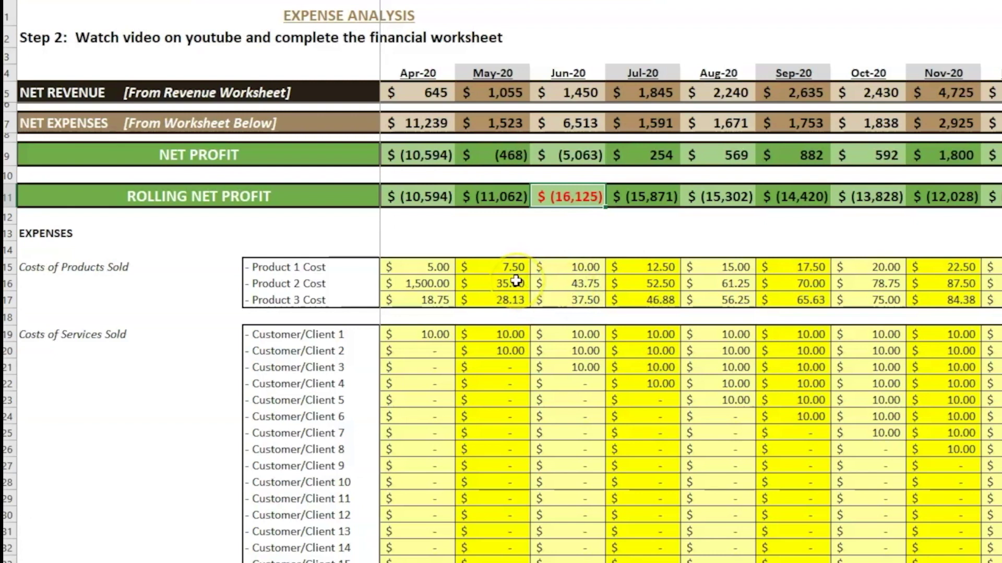
{"action": "left_click", "coordinate": [423, 281]}
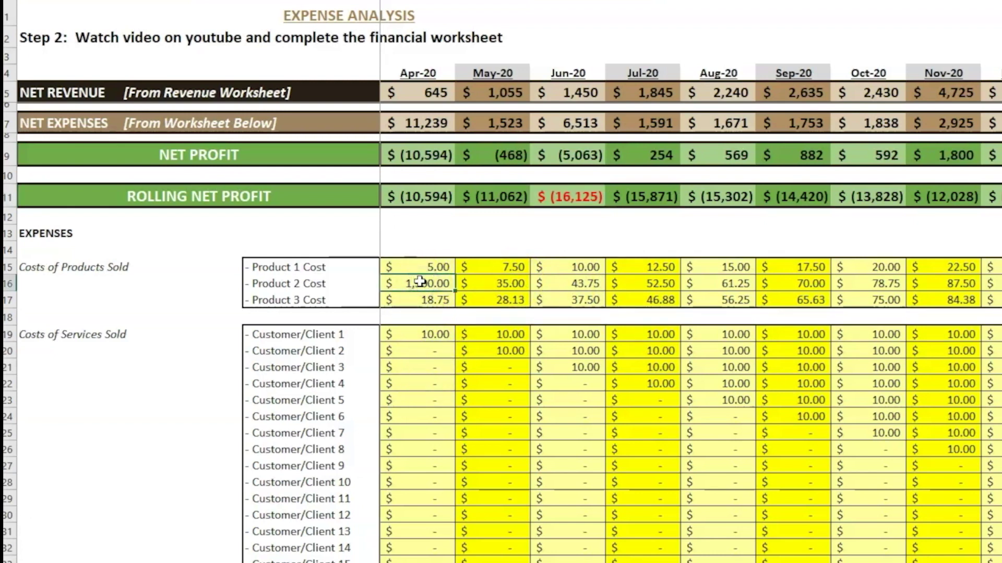
{"action": "left_click", "coordinate": [577, 195]}
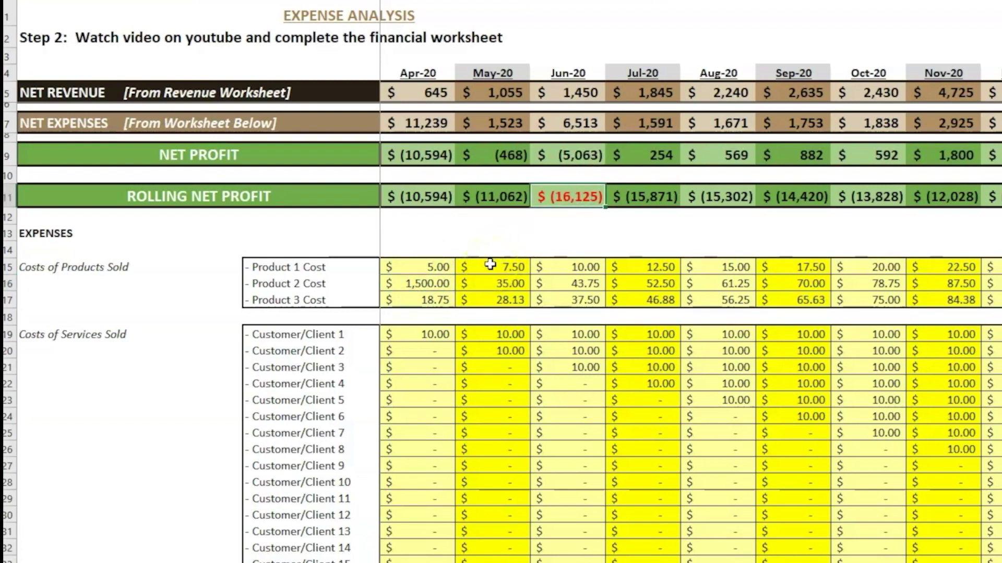
Undo the trial Apr-20 entries for Product 2 Cost, Salaries 1, Computers and Graphic Design
{"action": "scroll", "coordinate": [488, 243], "scroll_direction": "down", "scroll_amount": 11}
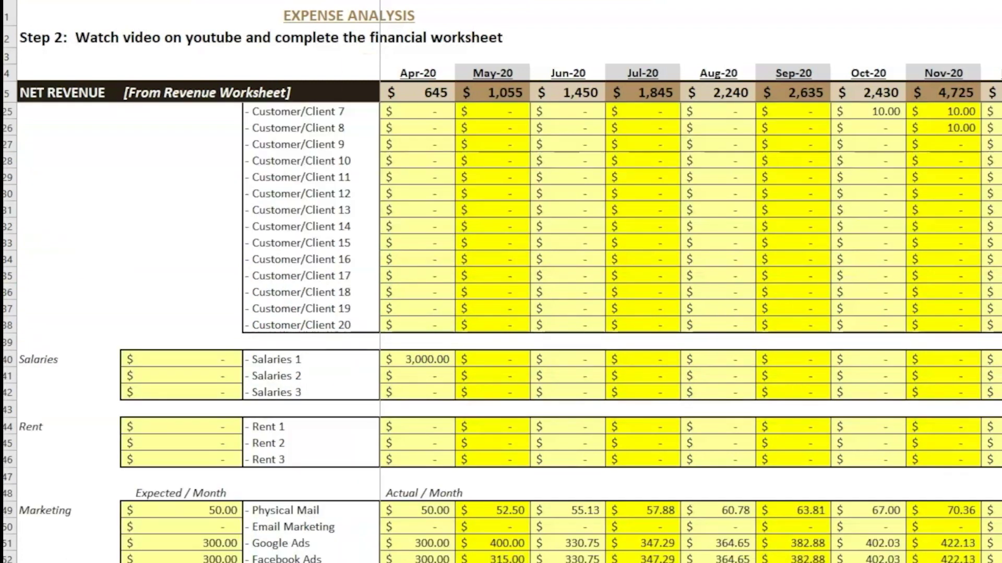
{"action": "scroll", "coordinate": [488, 243], "scroll_direction": "up", "scroll_amount": 8}
{"action": "scroll", "coordinate": [488, 243], "scroll_direction": "down", "scroll_amount": 1}
{"action": "key", "text": "ctrl+z"}
{"action": "key", "text": "ctrl+z"}
{"action": "key", "text": "ctrl+z"}
{"action": "key", "text": "ctrl+z"}
{"action": "key", "text": "ctrl+z"}
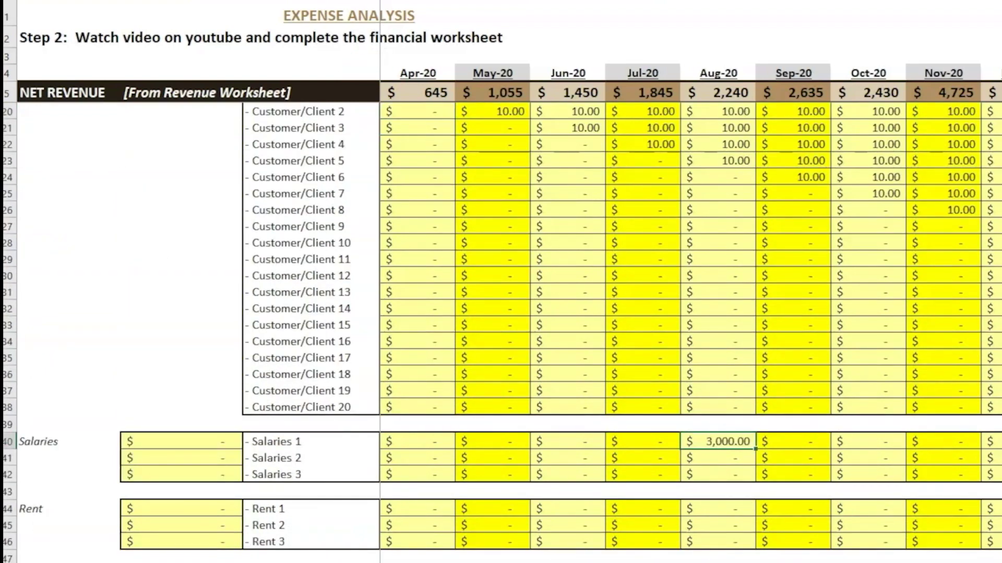
Undo the earlier clearing of the Salaries 1 amounts, and redo it for the expected amount and Apr-20 through Jun-20
{"action": "key", "text": "ctrl+z"}
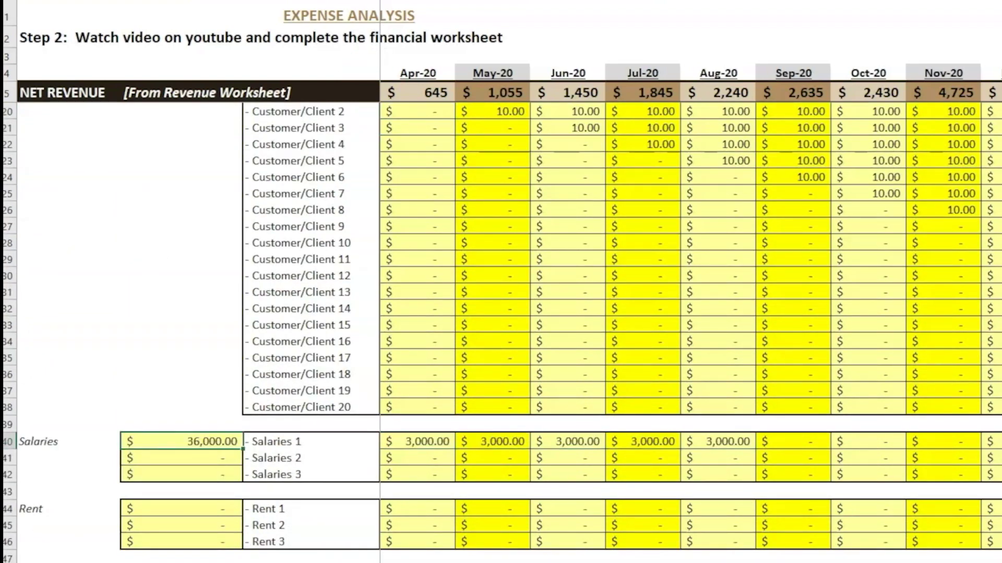
{"action": "key", "text": "ctrl+y"}
{"action": "key", "text": "ctrl+y"}
{"action": "key", "text": "ctrl+y"}
{"action": "key", "text": "ctrl+y"}
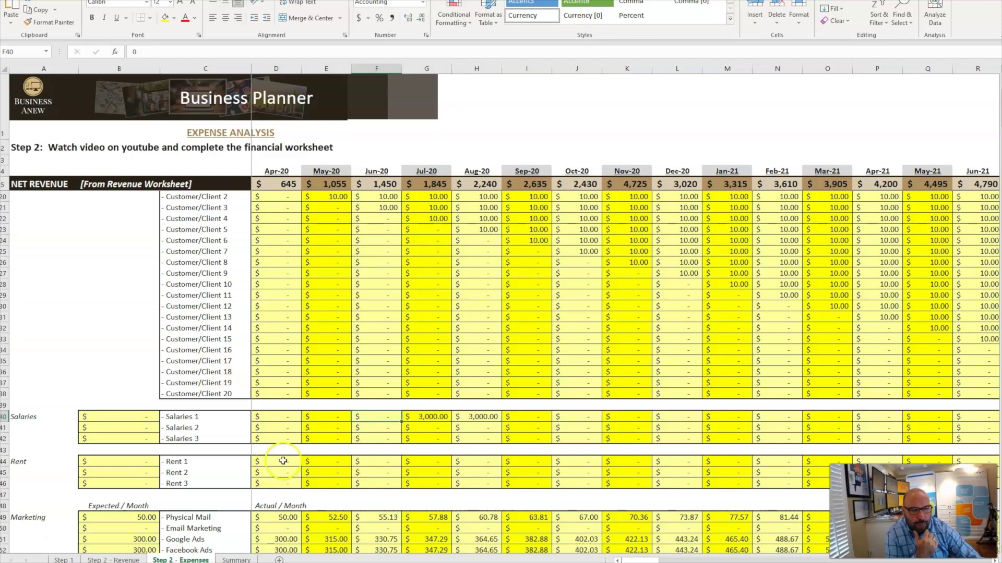
Highlight the Largest Cash Drawdown on the Summary sheet, and return to the revenue sheet
{"action": "left_click", "coordinate": [235, 559]}
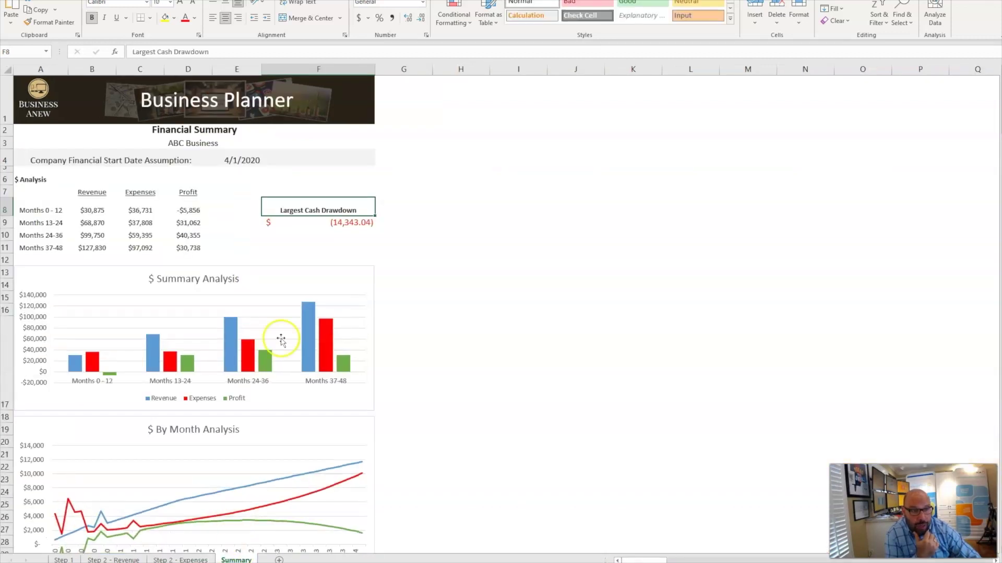
{"action": "left_click_drag", "start_coordinate": [320, 205], "coordinate": [319, 223]}
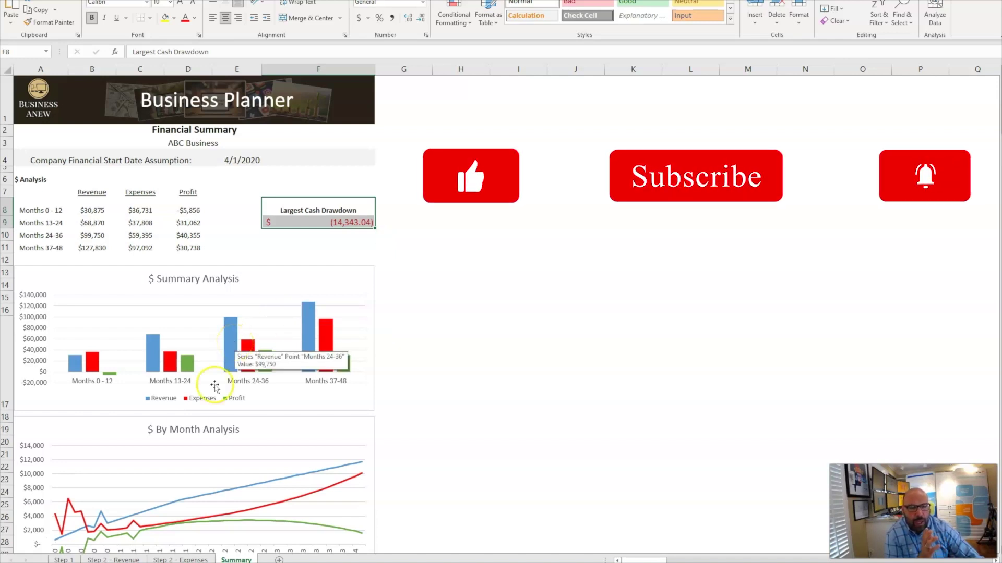
{"action": "left_click", "coordinate": [111, 559]}
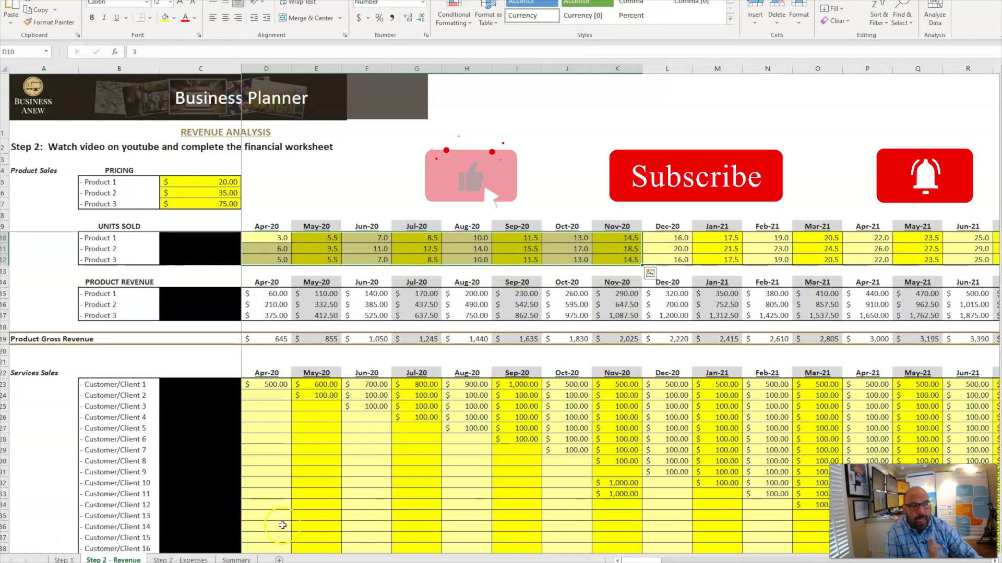
{"action": "left_click", "coordinate": [364, 492]}
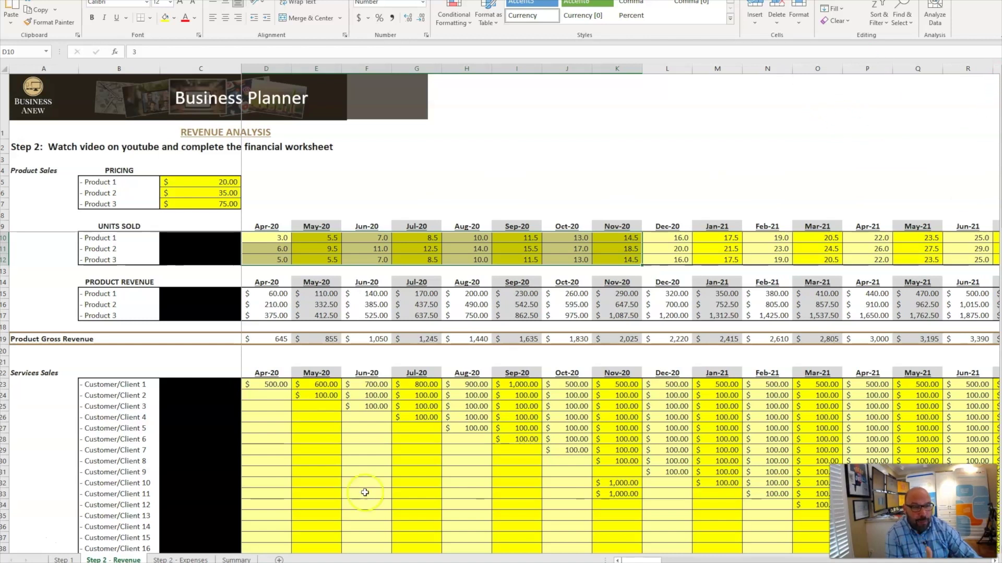